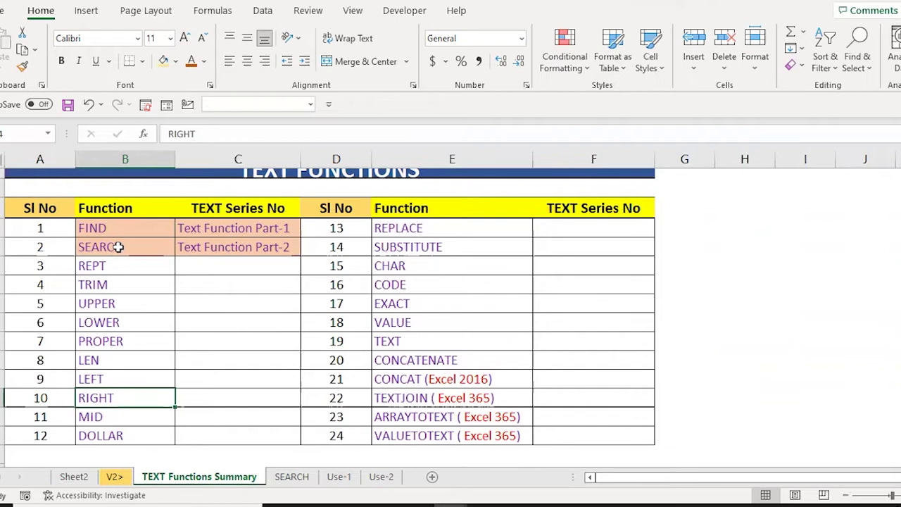
On the SEARCH sheet, locate the function description and check how far right it runs
{"action": "left_click", "coordinate": [291, 477]}
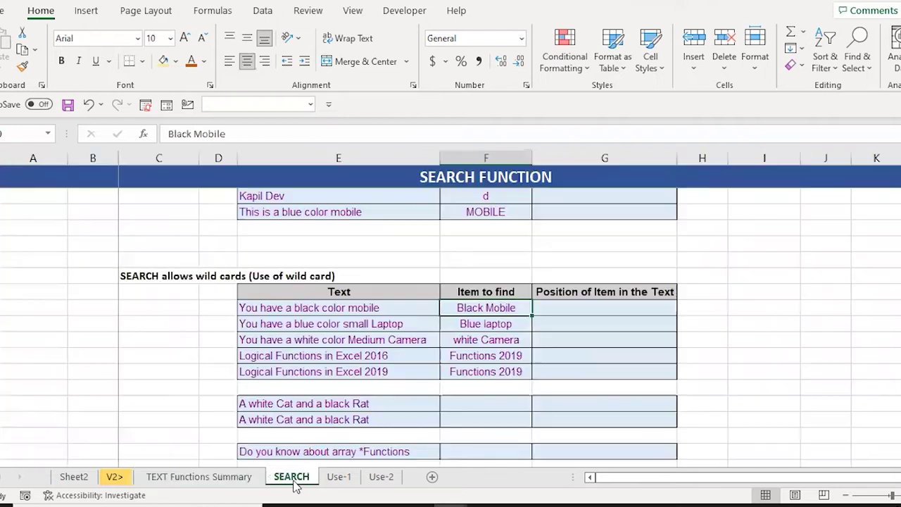
{"action": "key", "text": "ctrl+Home"}
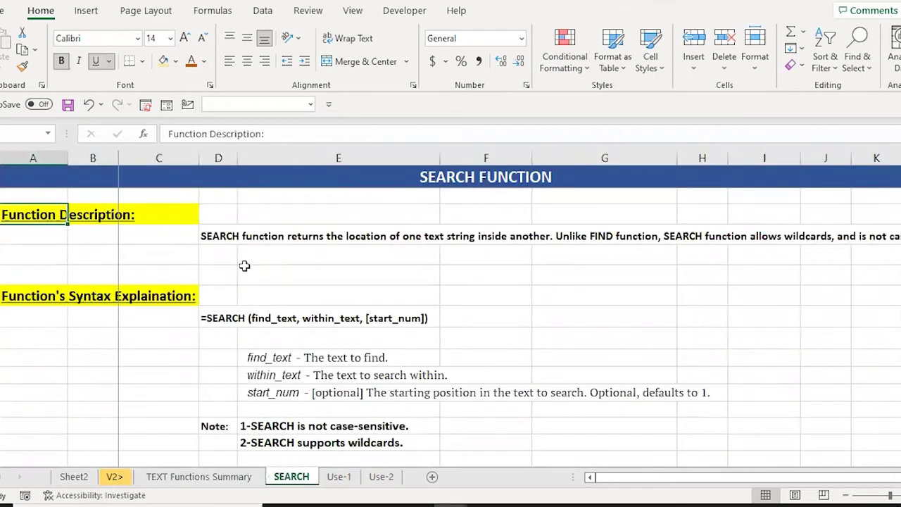
{"action": "key", "text": "Down"}
{"action": "key", "text": "Right"}
{"action": "key", "text": "Right"}
{"action": "key", "text": "Down"}
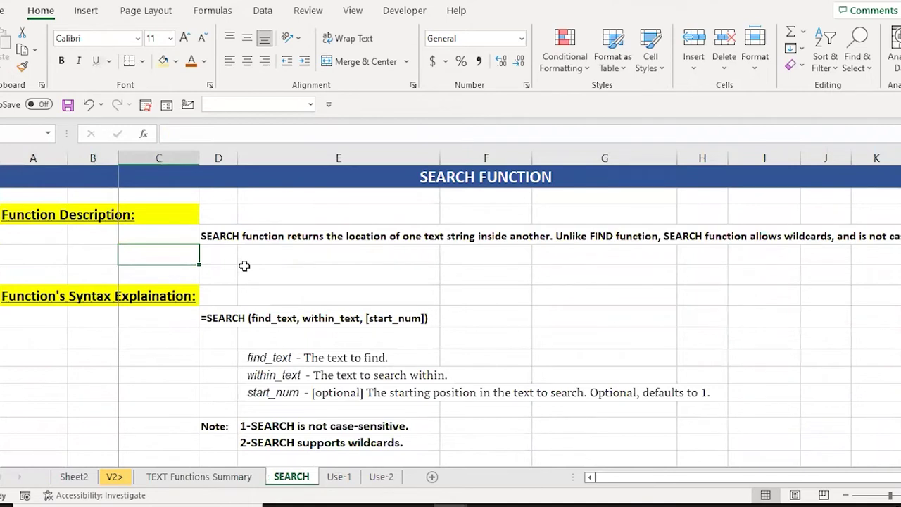
{"action": "key", "text": "Right"}
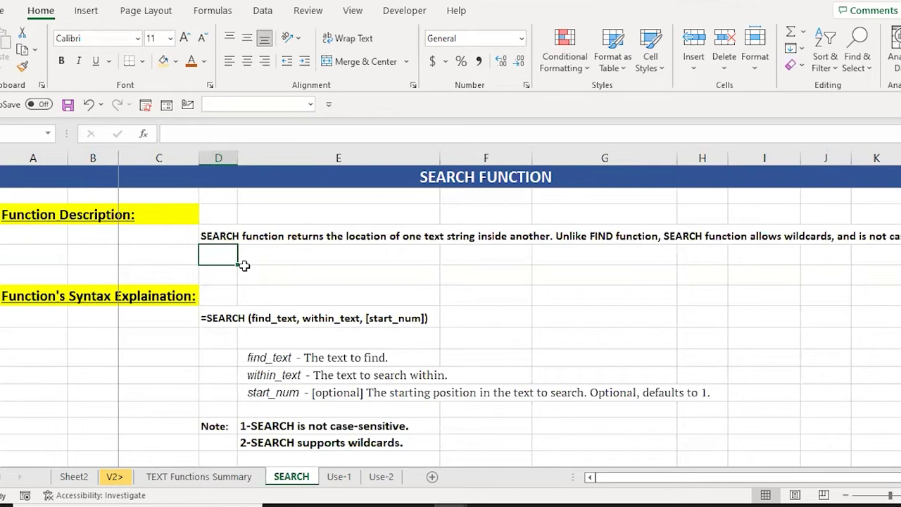
{"action": "key", "text": "Right"}
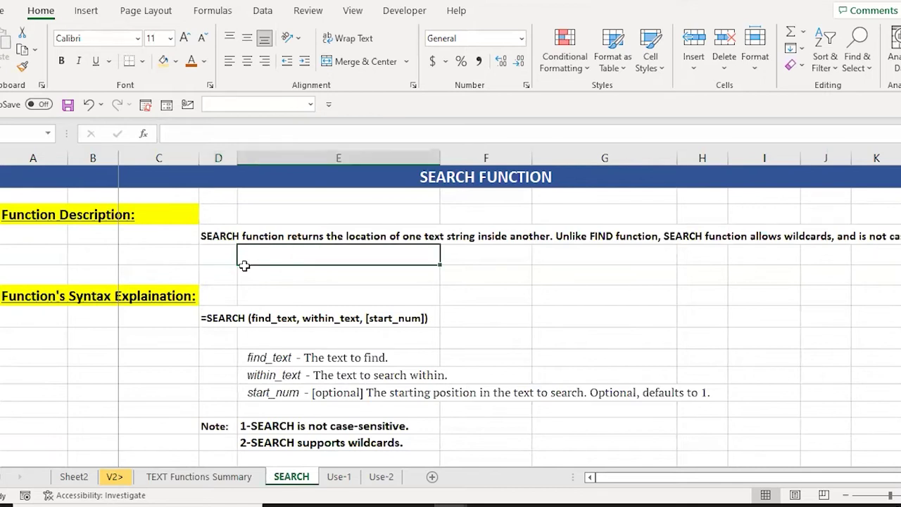
{"action": "key", "text": "Right"}
{"action": "key", "text": "Right"}
{"action": "key", "text": "Right"}
Cut the SEARCH description from column D and paste it one column left into column C
{"action": "key", "text": "Home"}
{"action": "key", "text": "Right"}
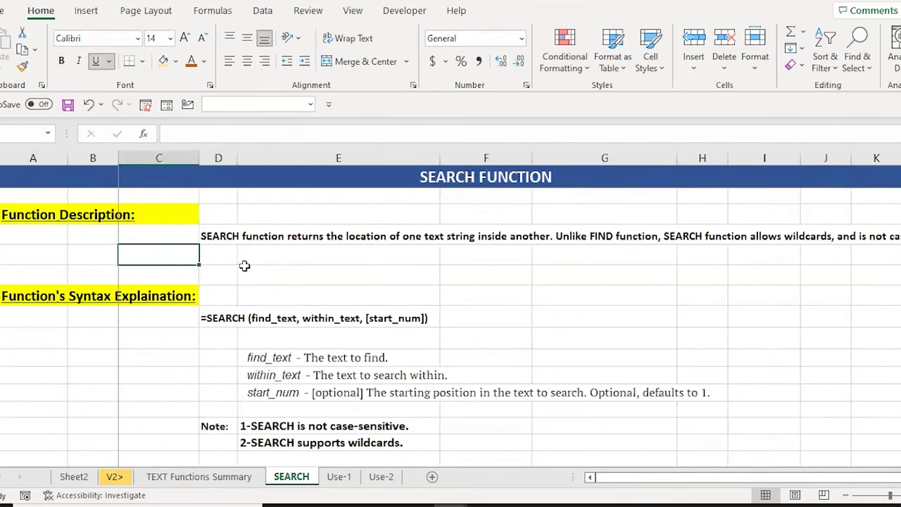
{"action": "key", "text": "Up"}
{"action": "key", "text": "Right"}
{"action": "key", "text": "ctrl+x"}
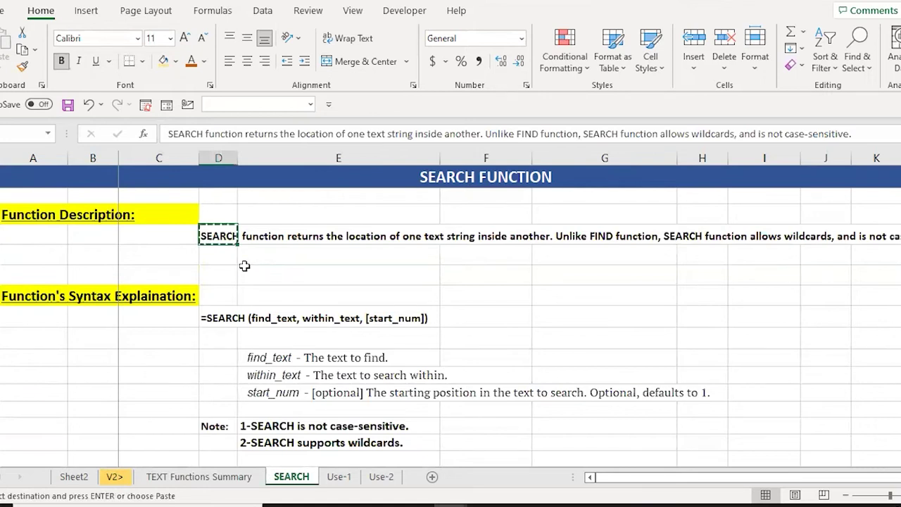
{"action": "key", "text": "Left"}
{"action": "key", "text": "ctrl+v"}
Read down column D through the SEARCH syntax lines toward the Note line
{"action": "key", "text": "Down"}
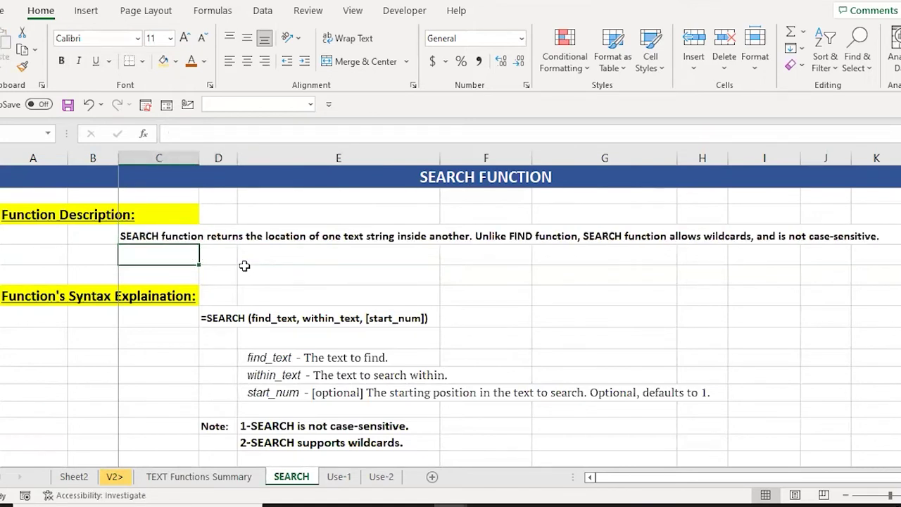
{"action": "key", "text": "Right"}
{"action": "key", "text": "Down"}
{"action": "key", "text": "Down"}
{"action": "key", "text": "Down"}
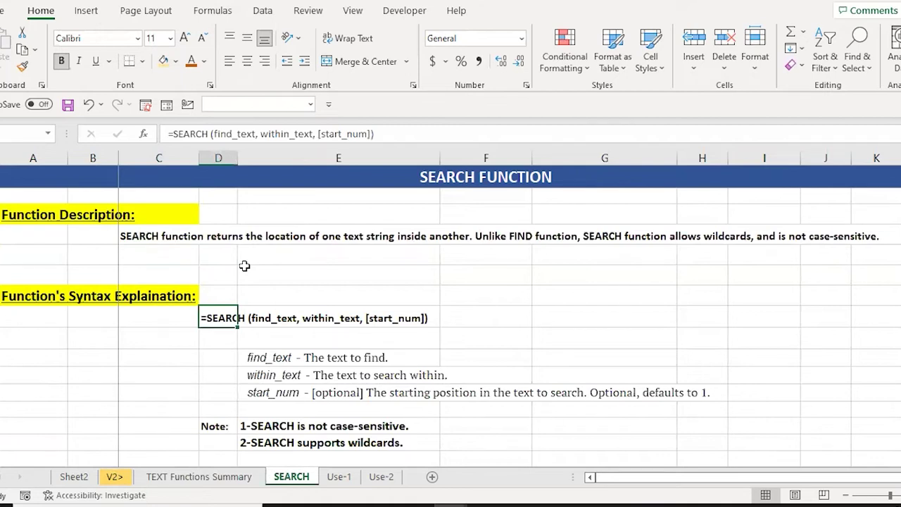
{"action": "key", "text": "Down"}
{"action": "key", "text": "Down"}
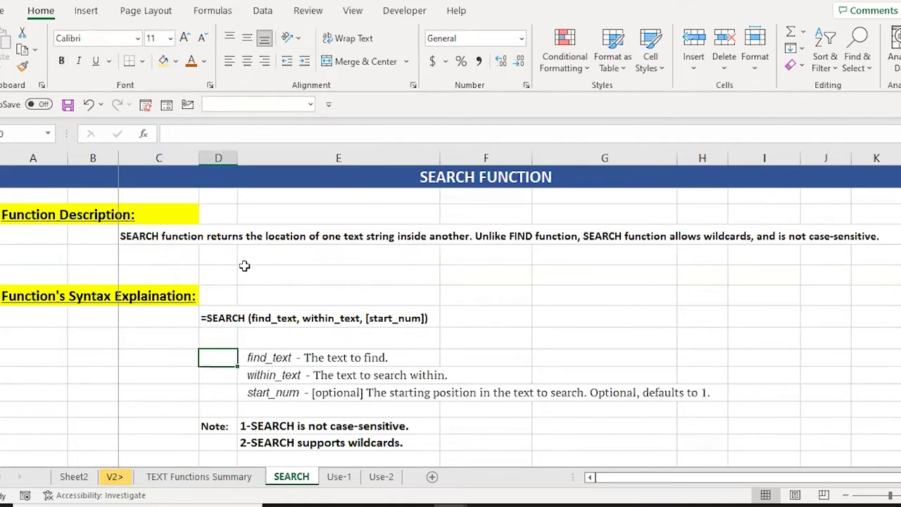
{"action": "key", "text": "Down"}
{"action": "key", "text": "Down"}
{"action": "key", "text": "Down"}
{"action": "key", "text": "Down"}
{"action": "key", "text": "Up"}
{"action": "key", "text": "Up"}
{"action": "key", "text": "Up"}
{"action": "key", "text": "Down"}
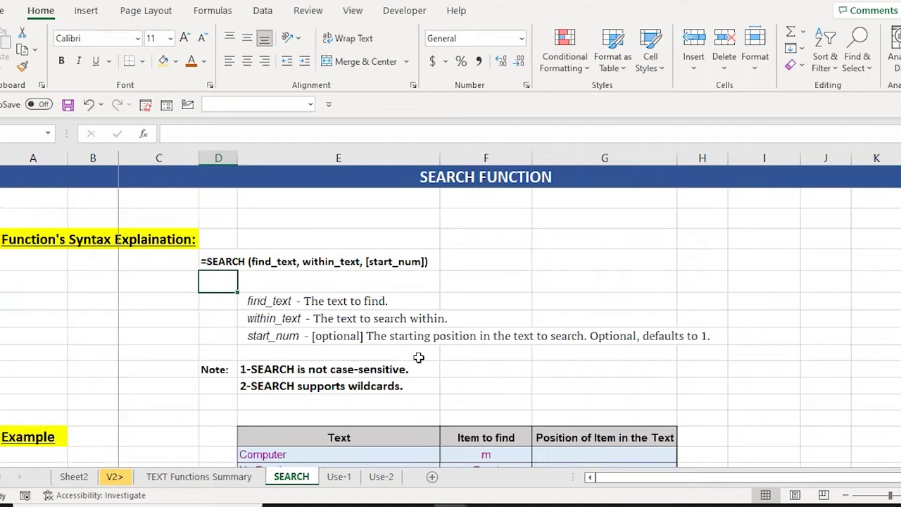
{"action": "key", "text": "Down"}
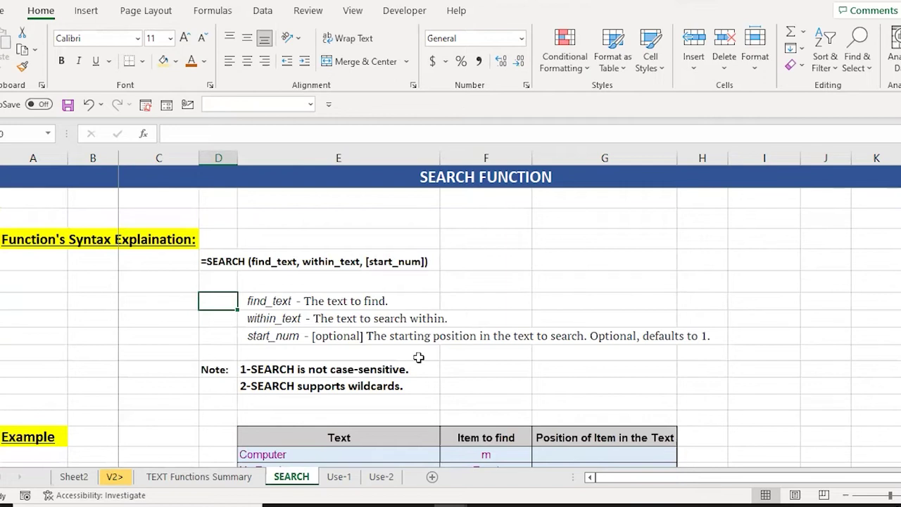
{"action": "key", "text": "Down"}
{"action": "key", "text": "Down"}
{"action": "key", "text": "Down"}
{"action": "key", "text": "Down"}
Go to the example table and check the Computer text and item m in row 19
{"action": "scroll", "coordinate": [418, 358], "scroll_direction": "down", "scroll_amount": 2}
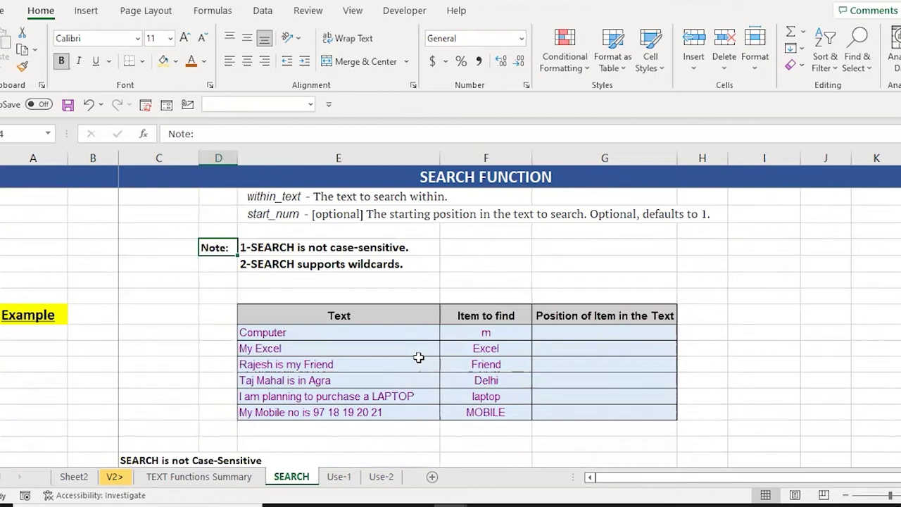
{"action": "key", "text": "Down"}
{"action": "key", "text": "Down"}
{"action": "key", "text": "Down"}
{"action": "key", "text": "Down"}
{"action": "key", "text": "Down"}
{"action": "key", "text": "Up"}
{"action": "key", "text": "Right"}
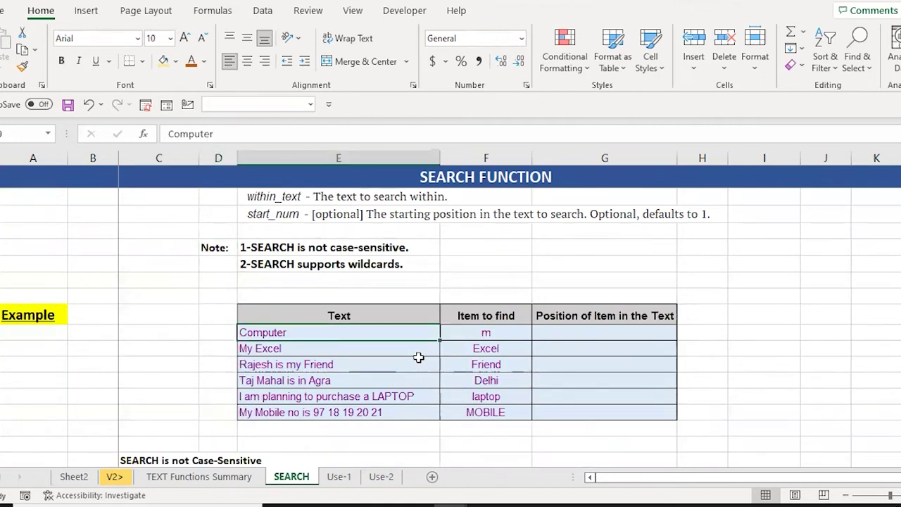
{"action": "key", "text": "Right"}
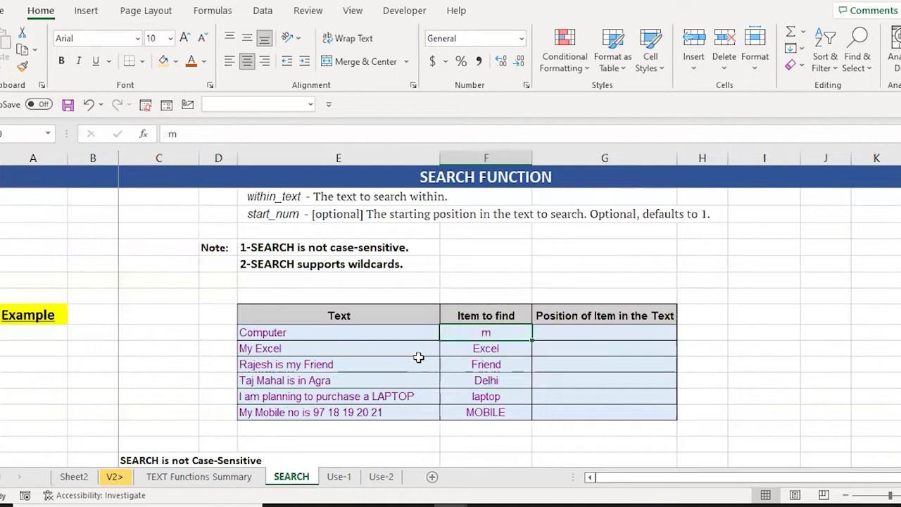
{"action": "key", "text": "Left"}
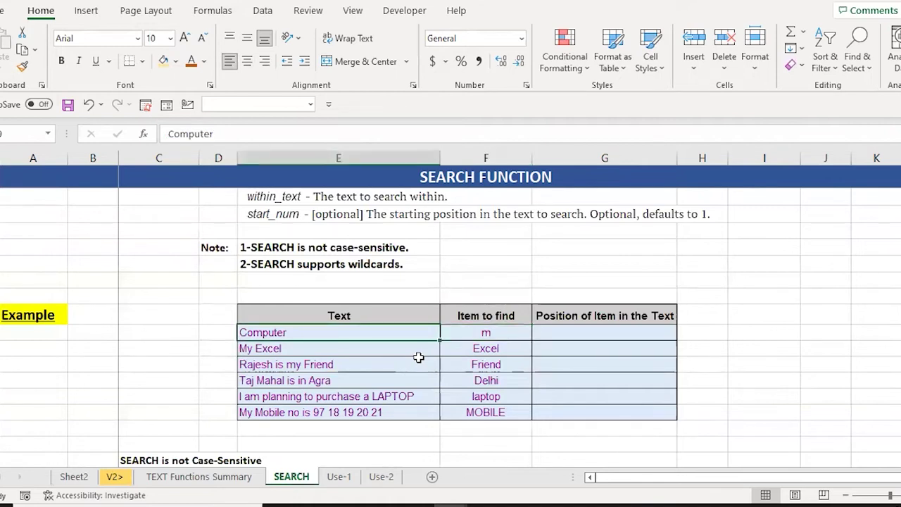
{"action": "key", "text": "Right"}
{"action": "key", "text": "Right"}
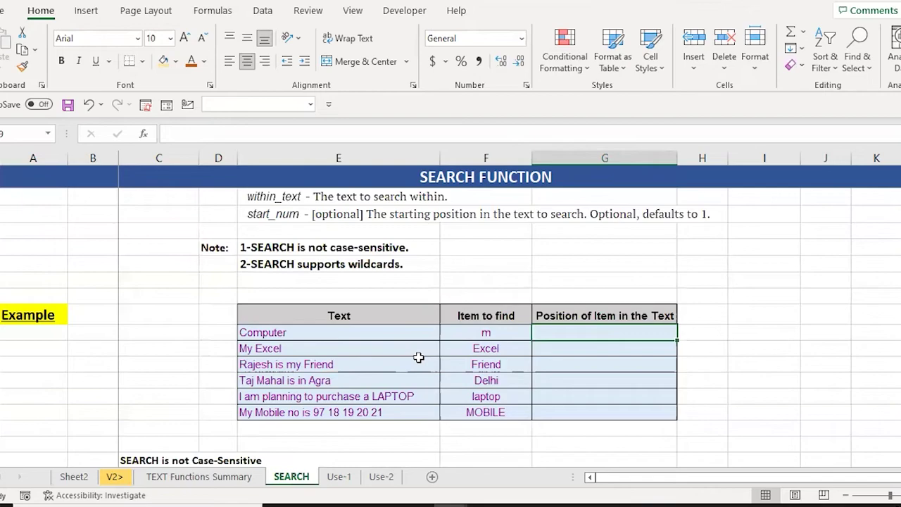
Enter =SEARCH(F19,E19) in G19, returning position 3 for Computer
{"action": "type", "text": "="}
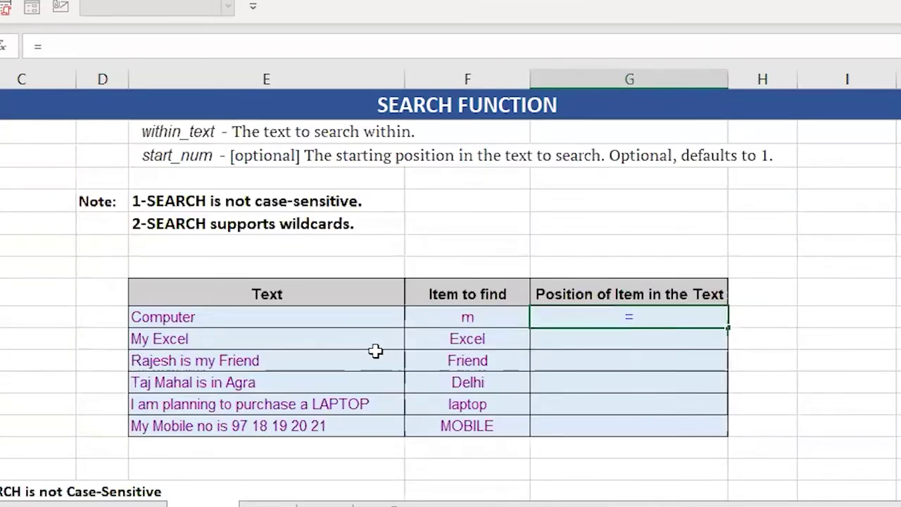
{"action": "type", "text": "se"}
{"action": "key", "text": "Tab"}
{"action": "key", "text": "Left"}
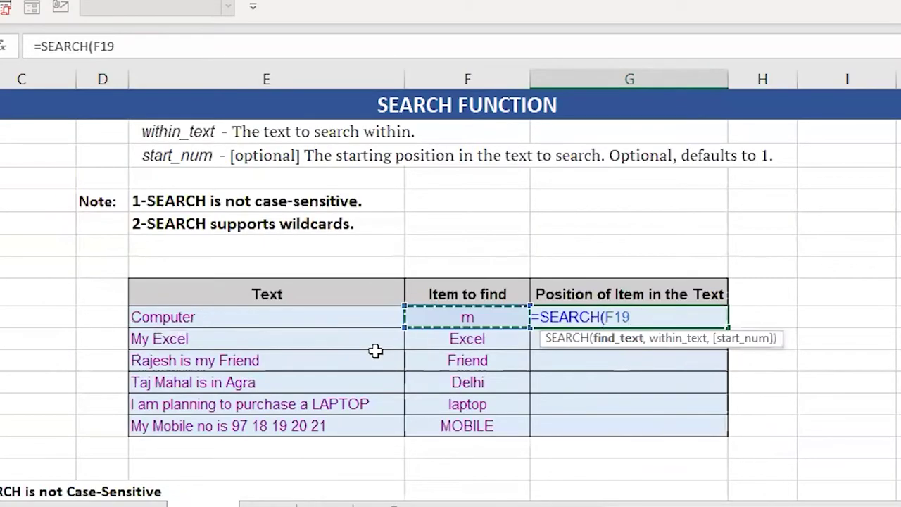
{"action": "type", "text": ","}
{"action": "key", "text": "Left"}
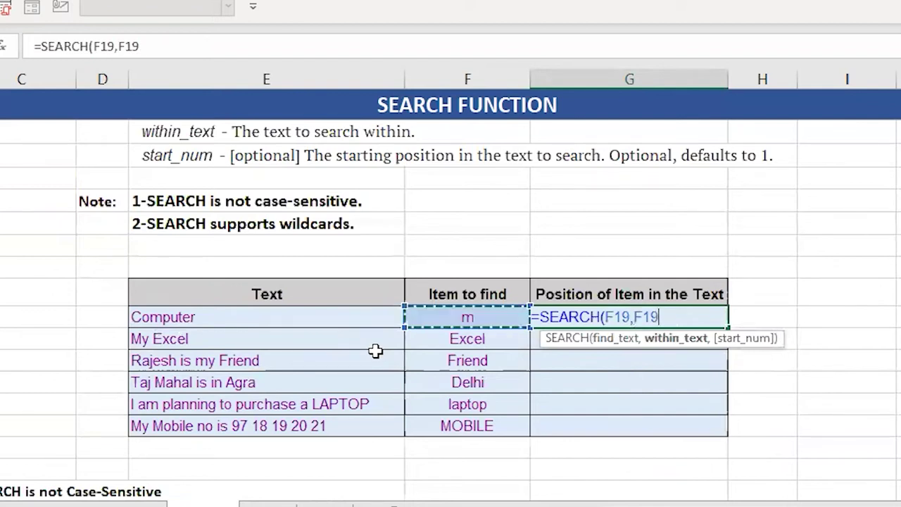
{"action": "key", "text": "Left"}
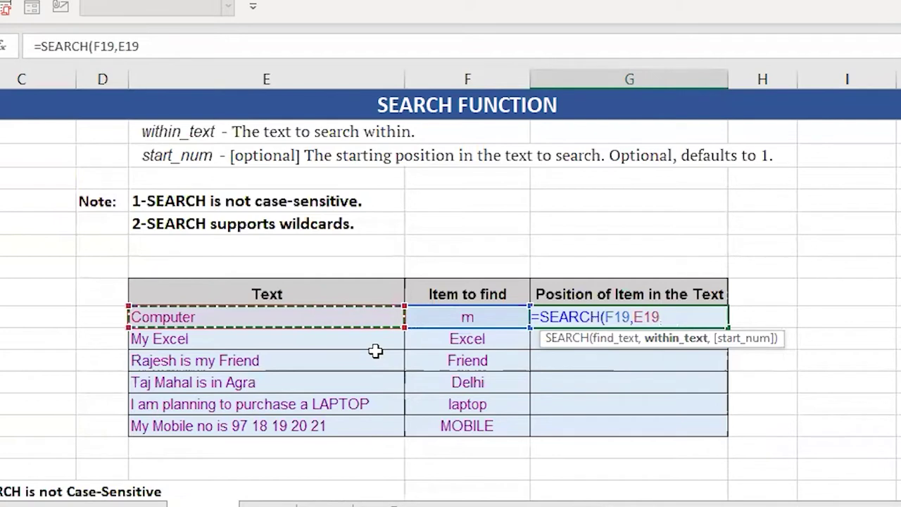
{"action": "type", "text": "("}
{"action": "key", "text": "BackSpace"}
{"action": "type", "text": ")"}
{"action": "key", "text": "Return"}
{"action": "key", "text": "Up"}
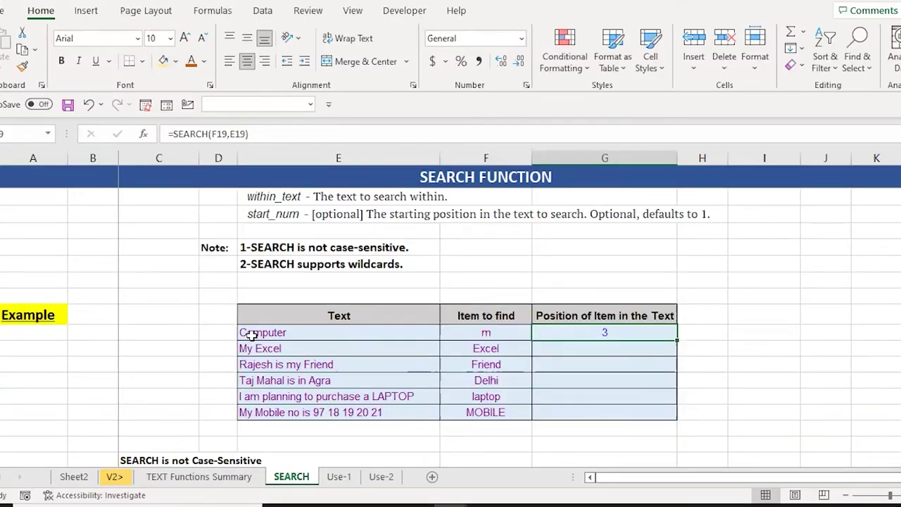
Copy the SEARCH formula down through G20:G24 for the remaining example rows
{"action": "key", "text": "ctrl+c"}
{"action": "key", "text": "Down"}
{"action": "key", "text": "Return"}
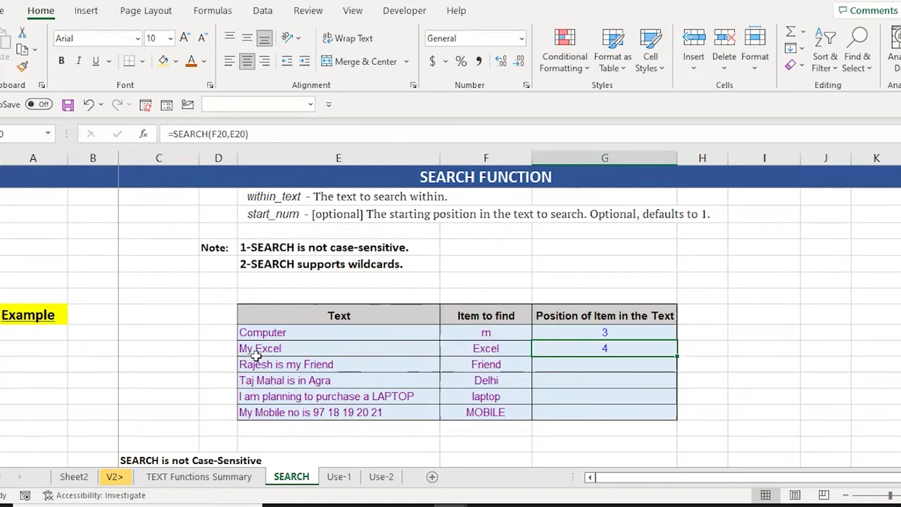
{"action": "key", "text": "ctrl+c"}
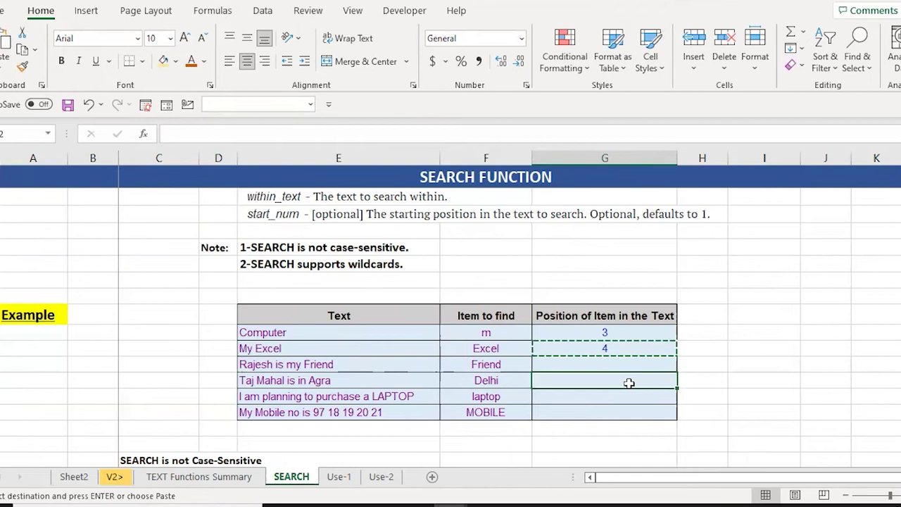
{"action": "key", "text": "Down"}
{"action": "key", "text": "shift+Down"}
{"action": "key", "text": "shift+Down"}
{"action": "key", "text": "shift+Down"}
{"action": "key", "text": "Return"}
Inspect why Delhi in 'Taj Mahal is in Agra' returns #VALUE!
{"action": "key", "text": "Left"}
{"action": "key", "text": "Right"}
{"action": "key", "text": "Down"}
{"action": "key", "text": "Left"}
{"action": "key", "text": "Left"}
{"action": "key", "text": "Right"}
{"action": "left_click", "coordinate": [604, 381]}
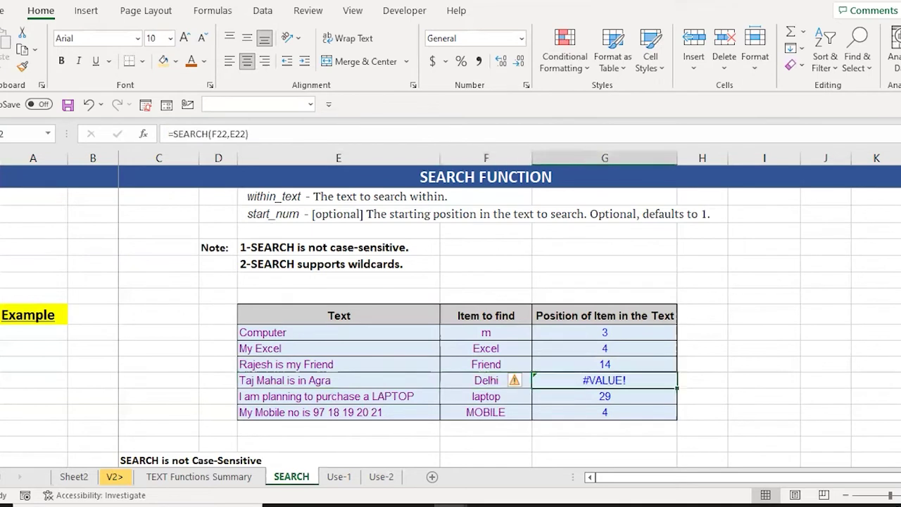
{"action": "key", "text": "Left"}
{"action": "key", "text": "Left"}
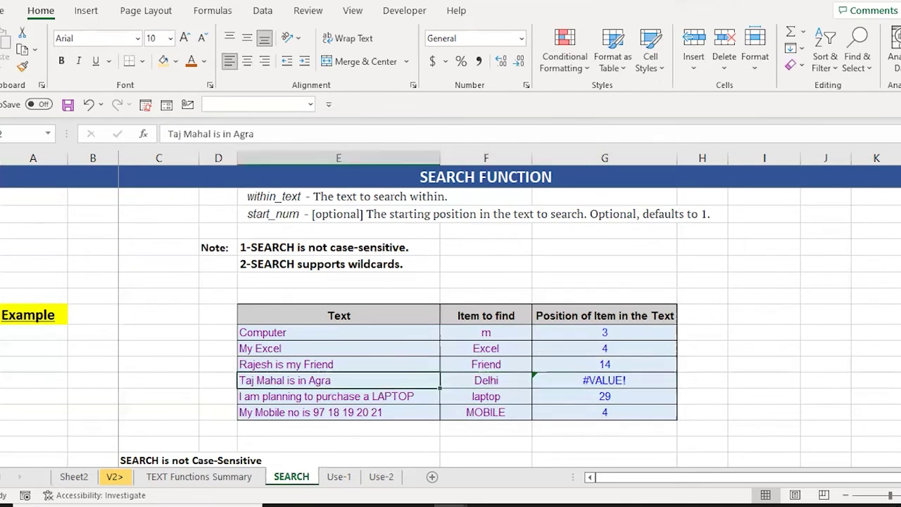
{"action": "key", "text": "Right"}
{"action": "key", "text": "Left"}
{"action": "left_click", "coordinate": [485, 380]}
{"action": "left_click", "coordinate": [604, 380]}
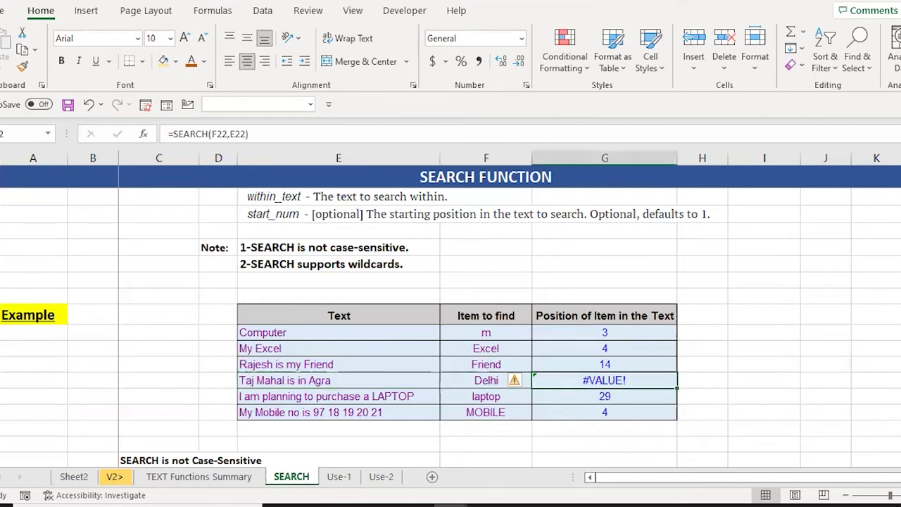
{"action": "key", "text": "Left"}
{"action": "key", "text": "Left"}
{"action": "key", "text": "Right"}
{"action": "key", "text": "Right"}
{"action": "key", "text": "Down"}
{"action": "key", "text": "Down"}
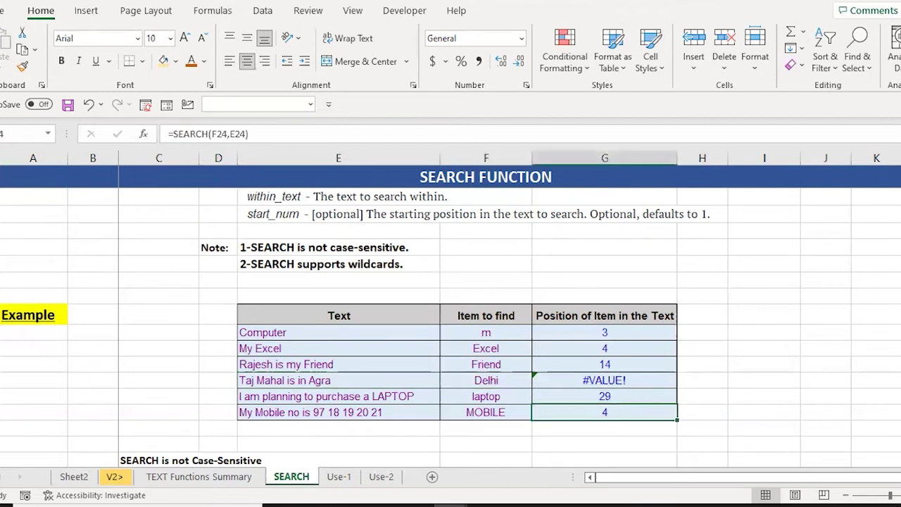
{"action": "key", "text": "Down"}
{"action": "key", "text": "Down"}
{"action": "key", "text": "Down"}
{"action": "key", "text": "Down"}
{"action": "key", "text": "Down"}
{"action": "key", "text": "Down"}
{"action": "scroll", "coordinate": [451, 282], "scroll_direction": "down", "scroll_amount": 1}
Enter =SEARCH(F29,E29) in G29 to find e in Hello, returning 2
{"action": "left_click", "coordinate": [604, 338]}
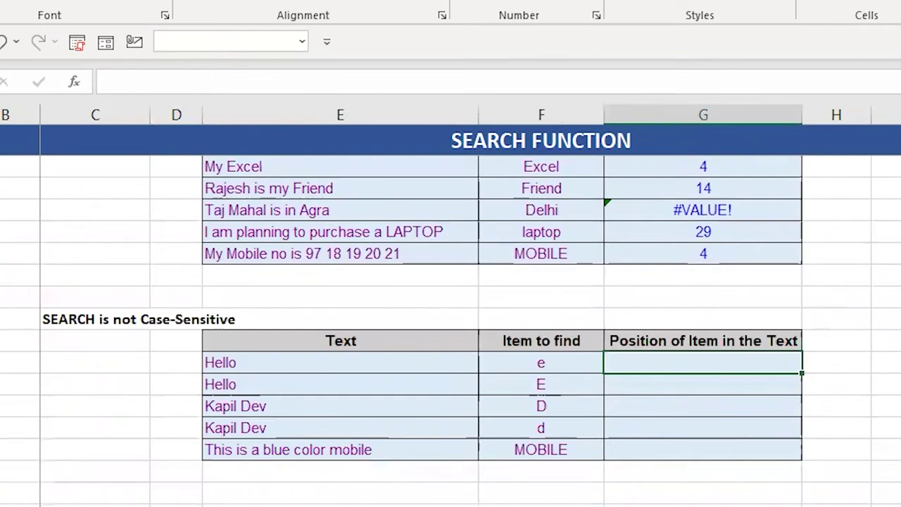
{"action": "key", "text": "Left"}
{"action": "key", "text": "Left"}
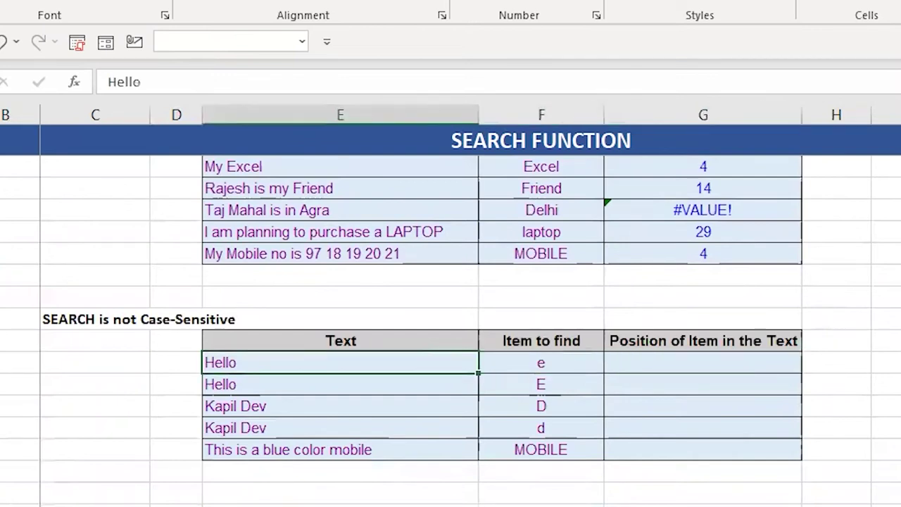
{"action": "key", "text": "Right"}
{"action": "key", "text": "Right"}
{"action": "type", "text": "="}
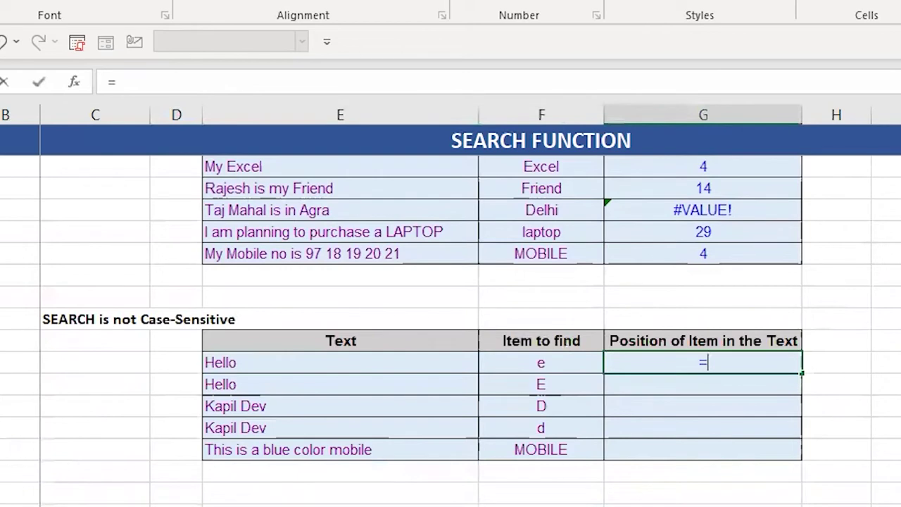
{"action": "type", "text": "se"}
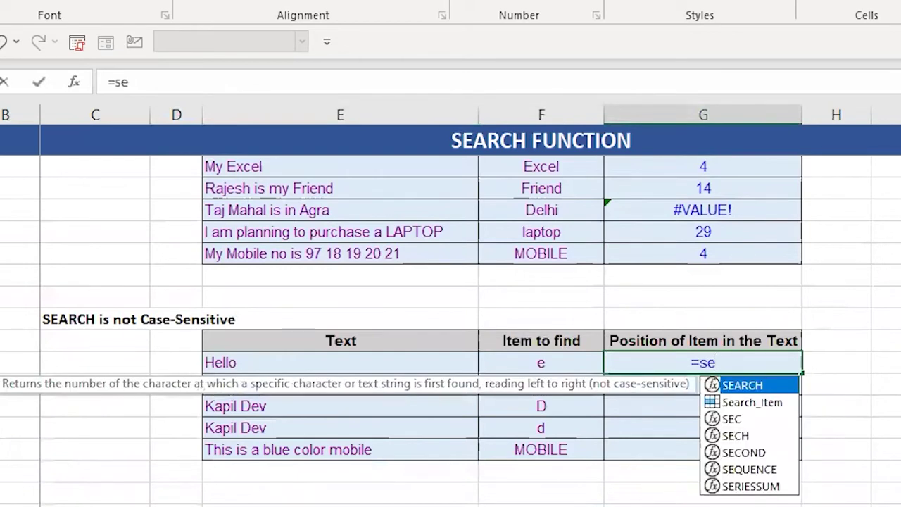
{"action": "key", "text": "Tab"}
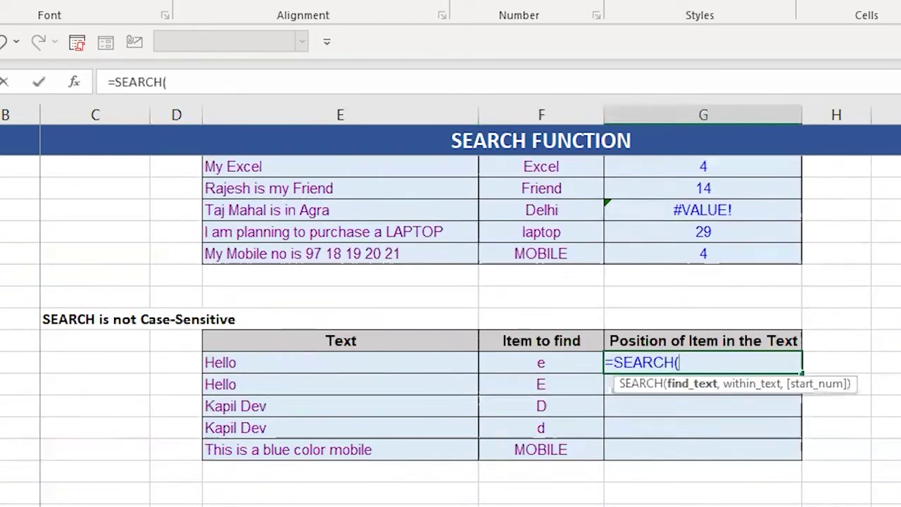
{"action": "left_click", "coordinate": [541, 362]}
{"action": "type", "text": ","}
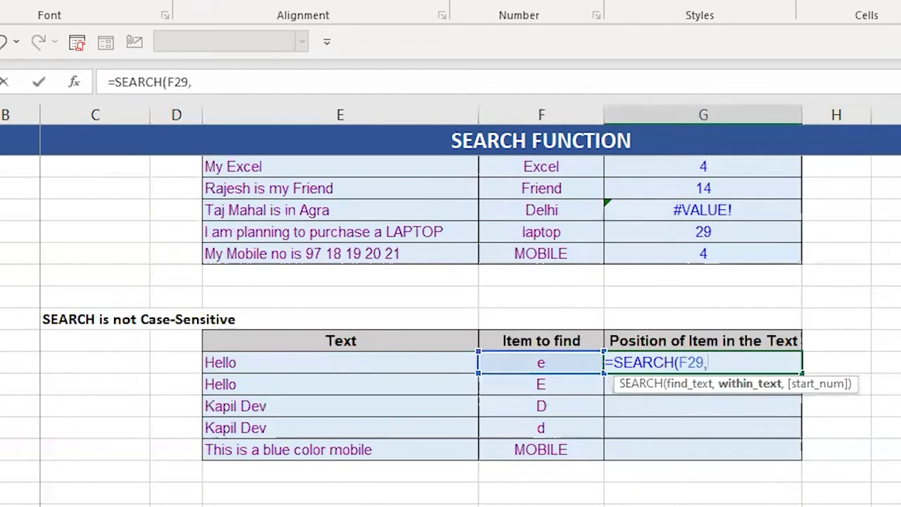
{"action": "key", "text": "Left"}
{"action": "key", "text": "Left"}
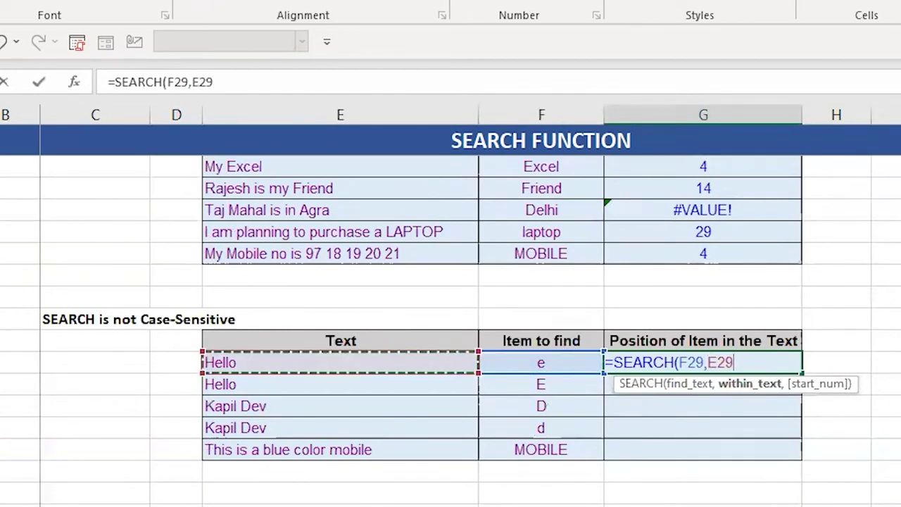
{"action": "type", "text": ")"}
{"action": "key", "text": "ctrl+Return"}
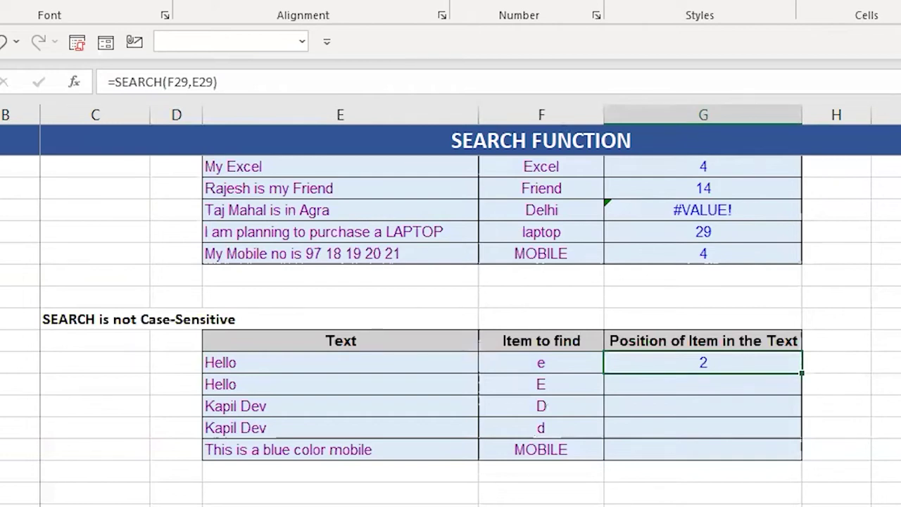
Fill the SEARCH formula down into G30 for the capital E row
{"action": "left_click", "coordinate": [541, 384]}
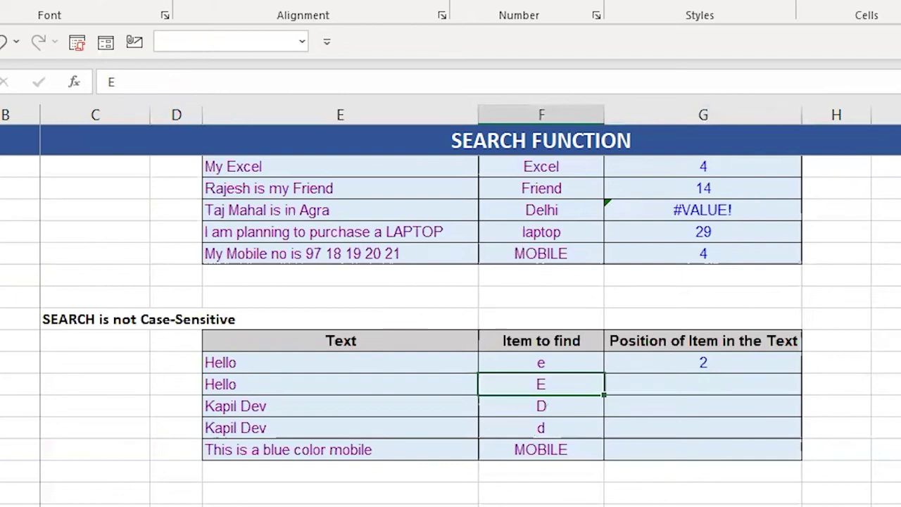
{"action": "left_click", "coordinate": [340, 384]}
{"action": "left_click", "coordinate": [176, 384]}
{"action": "left_click", "coordinate": [340, 384]}
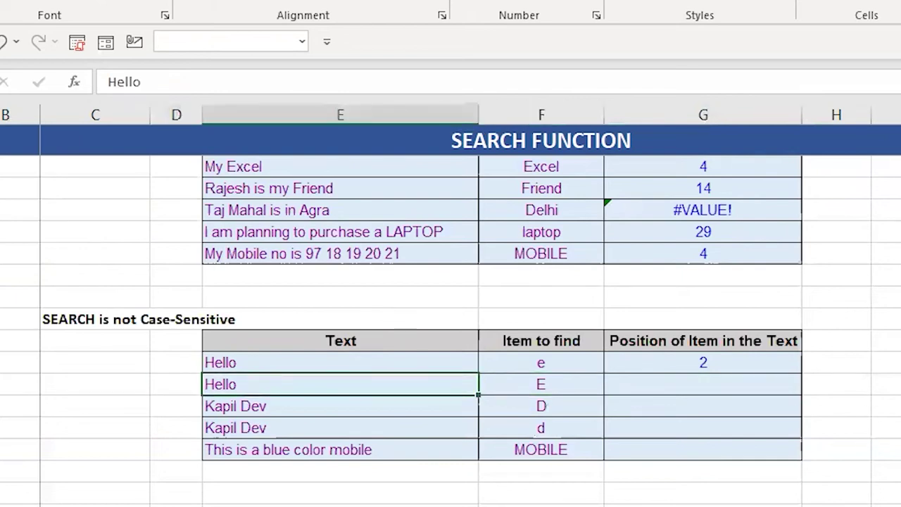
{"action": "left_click", "coordinate": [568, 386]}
{"action": "key", "text": "Right"}
{"action": "key", "text": "ctrl+d"}
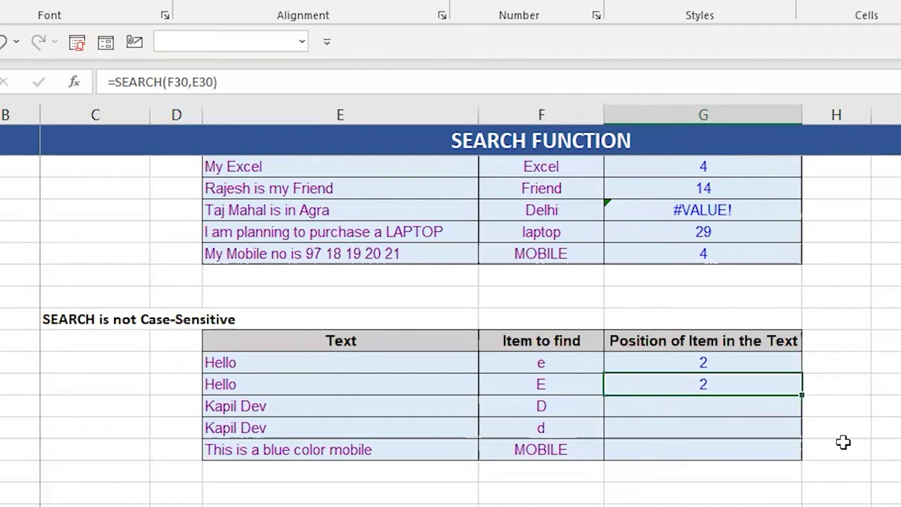
Copy G30's formula into G31:G33, giving positions 7, 7 and 22
{"action": "key", "text": "ctrl+c"}
{"action": "key", "text": "Down"}
{"action": "key", "text": "shift+Down"}
{"action": "key", "text": "shift+Down"}
{"action": "key", "text": "Return"}
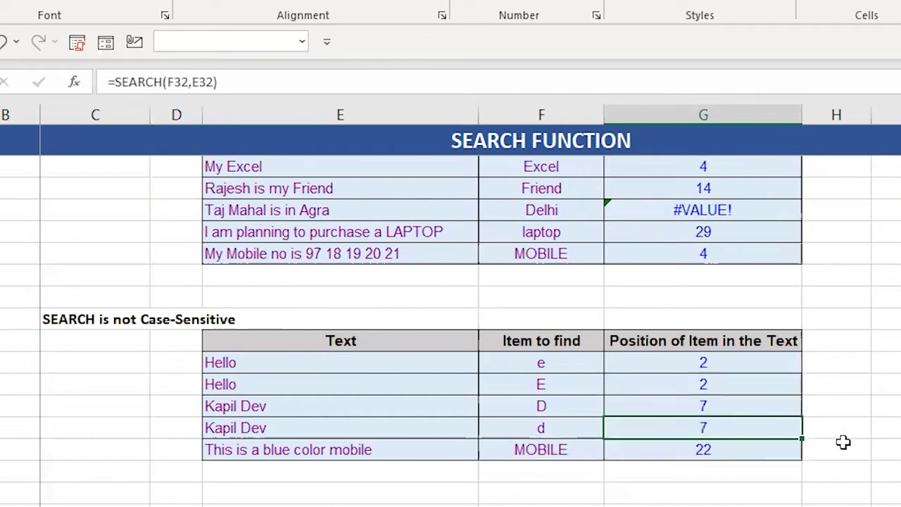
{"action": "key", "text": "Up"}
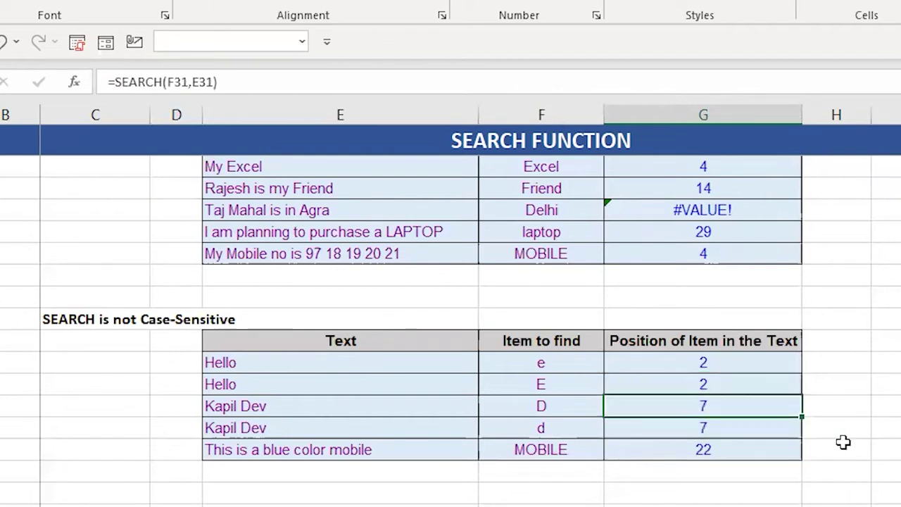
Go to the wild-card table and review the black color mobile sentence and Black Mobile item
{"action": "scroll", "coordinate": [844, 442], "scroll_direction": "down", "scroll_amount": 4}
{"action": "key", "text": "ctrl+Down"}
{"action": "key", "text": "ctrl+Down"}
{"action": "key", "text": "Down"}
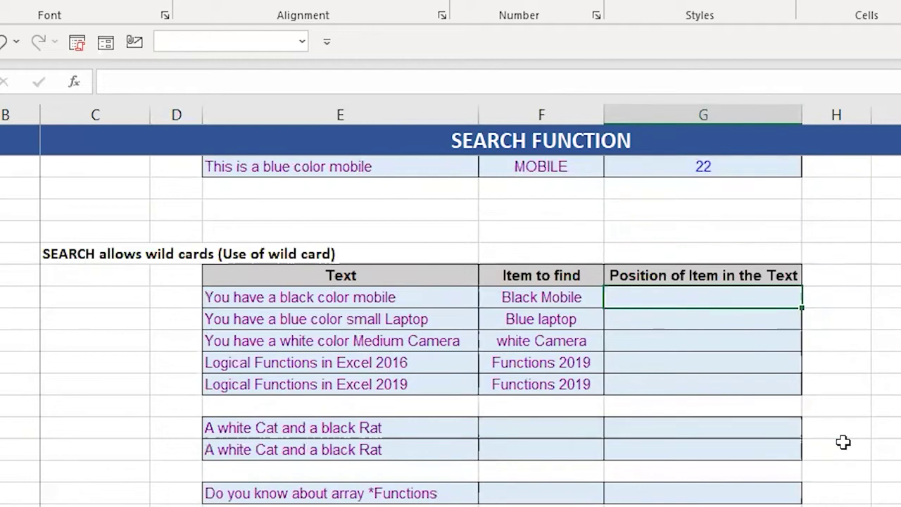
{"action": "key", "text": "Left"}
{"action": "key", "text": "Left"}
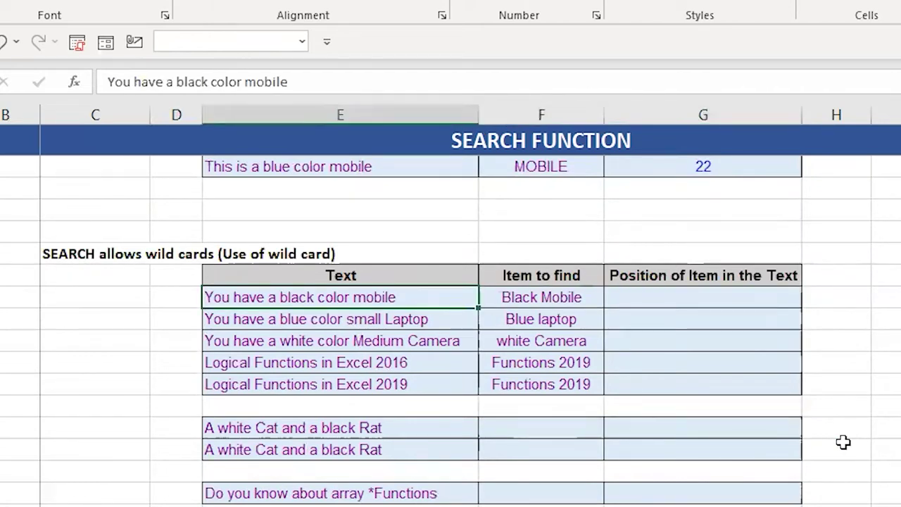
{"action": "key", "text": "Right"}
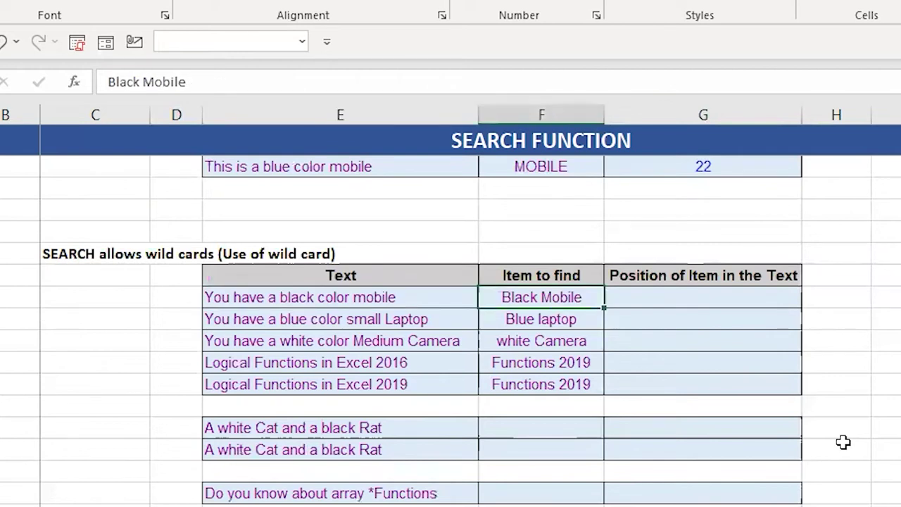
{"action": "key", "text": "Right"}
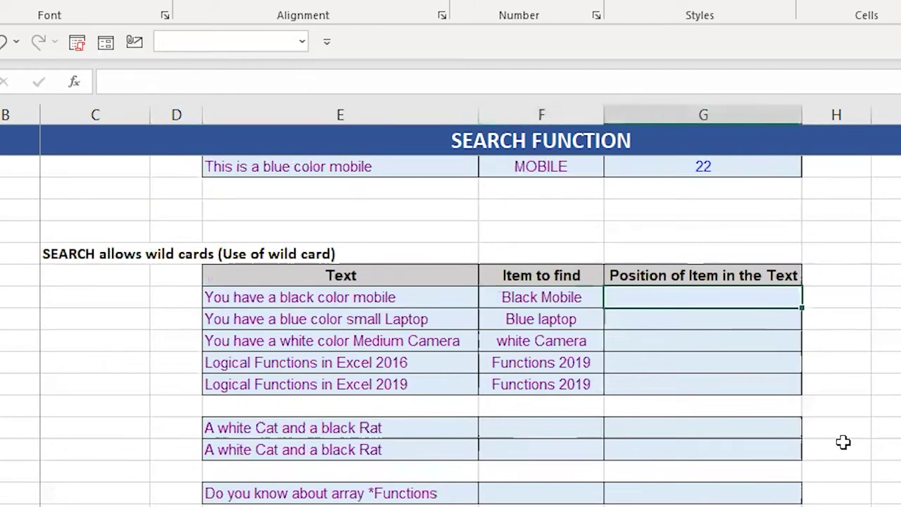
Enter =SEARCH(F39,E39) in G39, check its #VALUE! error, then delete it
{"action": "type", "text": "=se"}
{"action": "key", "text": "Tab"}
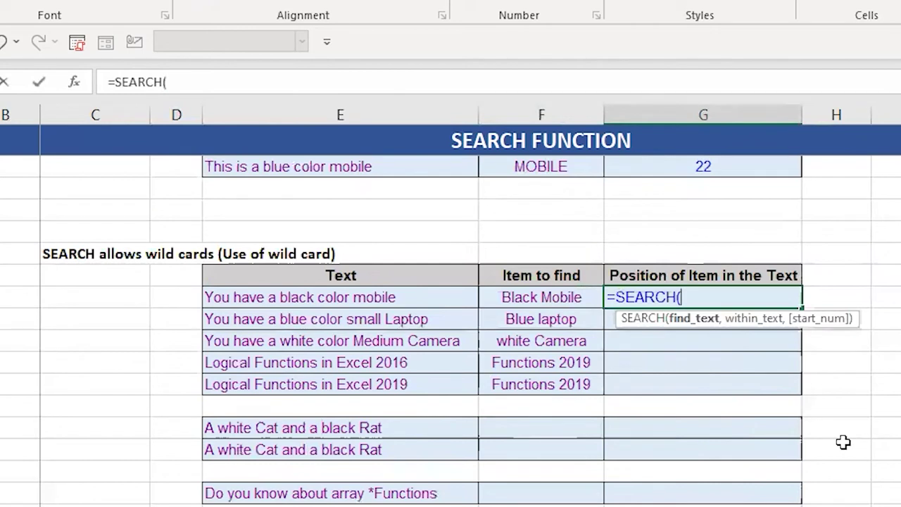
{"action": "key", "text": "Left"}
{"action": "type", "text": ","}
{"action": "key", "text": "Left"}
{"action": "key", "text": "Left"}
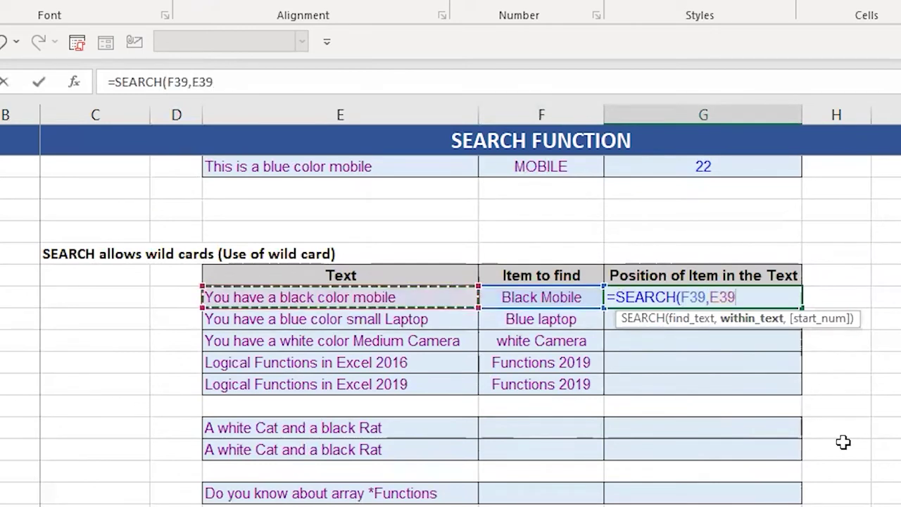
{"action": "type", "text": ")"}
{"action": "key", "text": "ctrl+Return"}
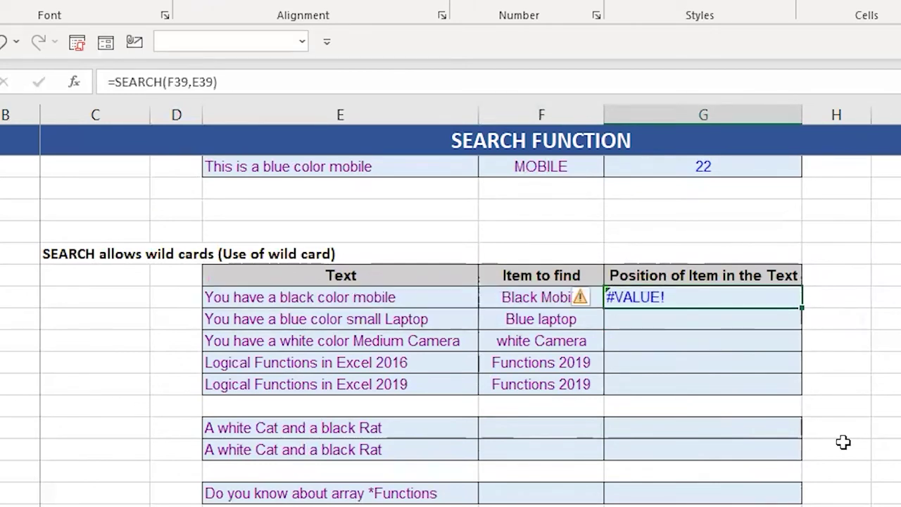
{"action": "key", "text": "Left"}
{"action": "key", "text": "Left"}
{"action": "key", "text": "Right"}
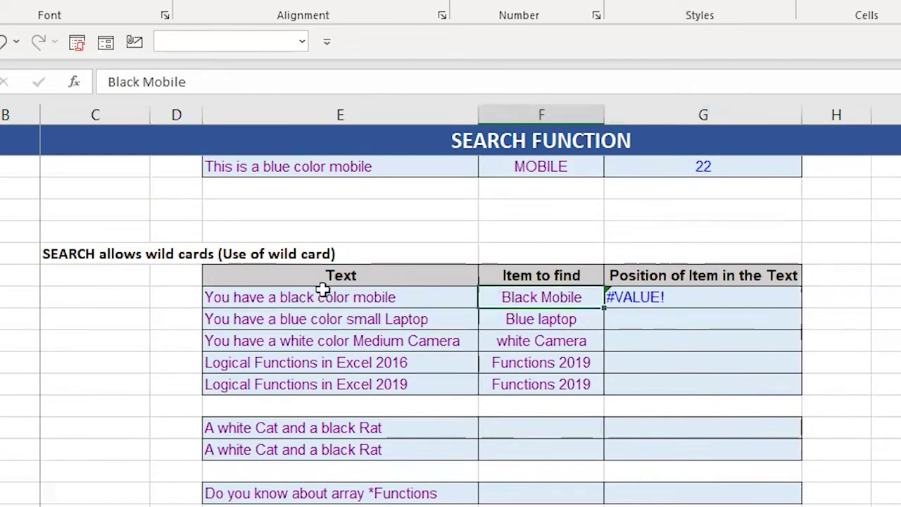
{"action": "key", "text": "Right"}
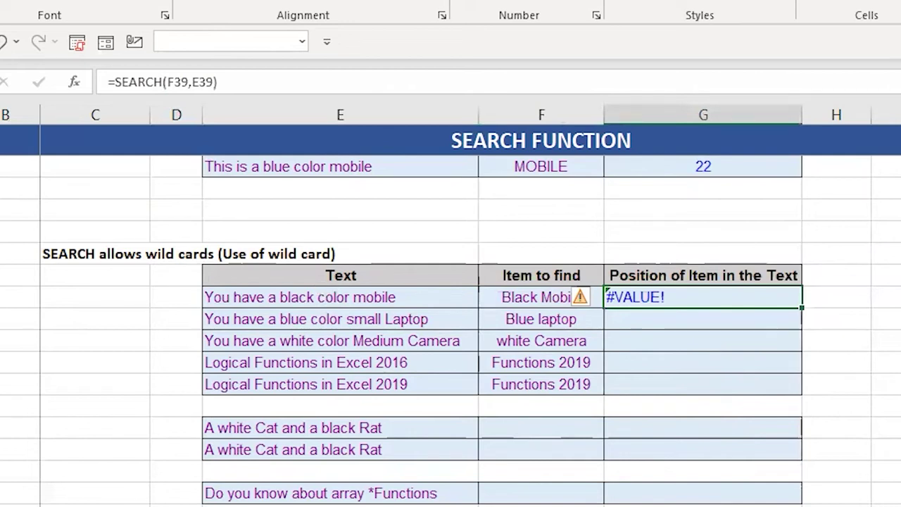
{"action": "key", "text": "Delete"}
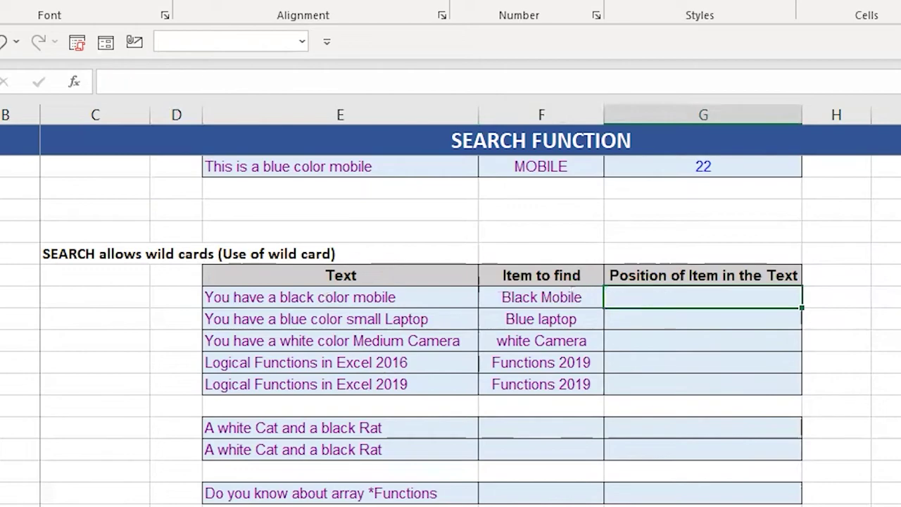
Edit the item in F39 to read Black* Mobile
{"action": "type", "text": "=se"}
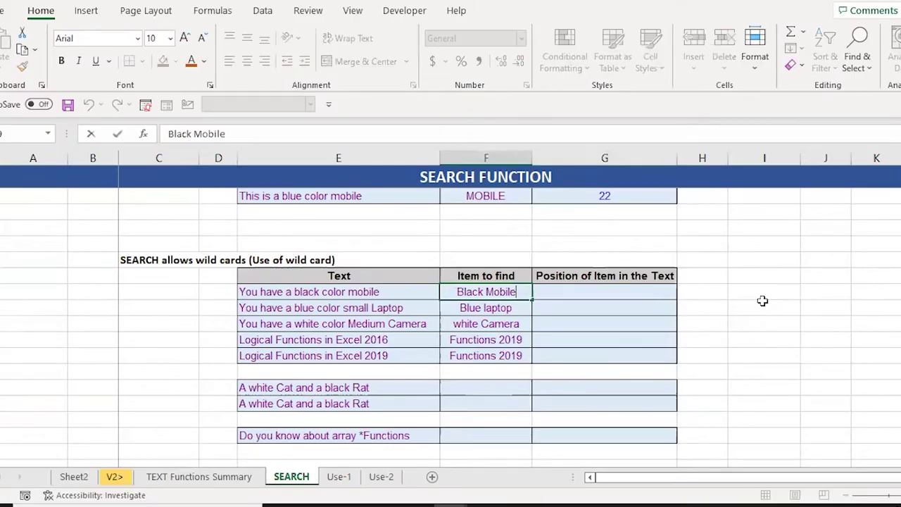
{"action": "key", "text": "Left"}
{"action": "key", "text": "Left"}
{"action": "key", "text": "Left"}
{"action": "key", "text": "Left"}
{"action": "key", "text": "Left"}
{"action": "key", "text": "Left"}
{"action": "key", "text": "Left"}
{"action": "type", "text": "*"}
{"action": "key", "text": "Return"}
{"action": "key", "text": "Up"}
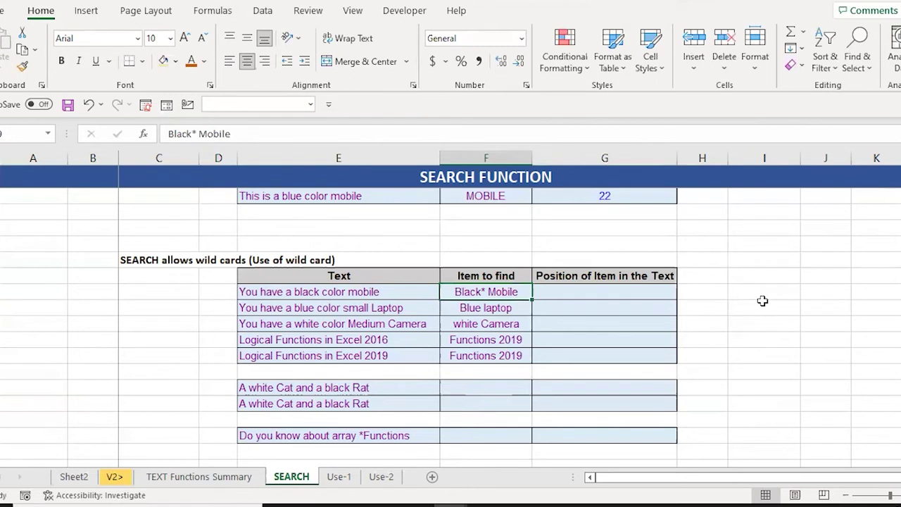
Start a wild-card legend beside the table by entering * in I39
{"action": "key", "text": "Right"}
{"action": "key", "text": "Right"}
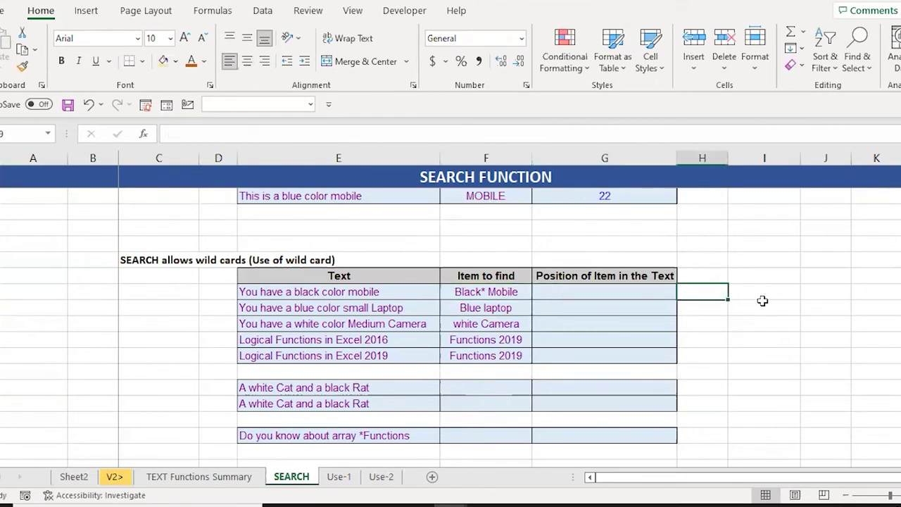
{"action": "key", "text": "Right"}
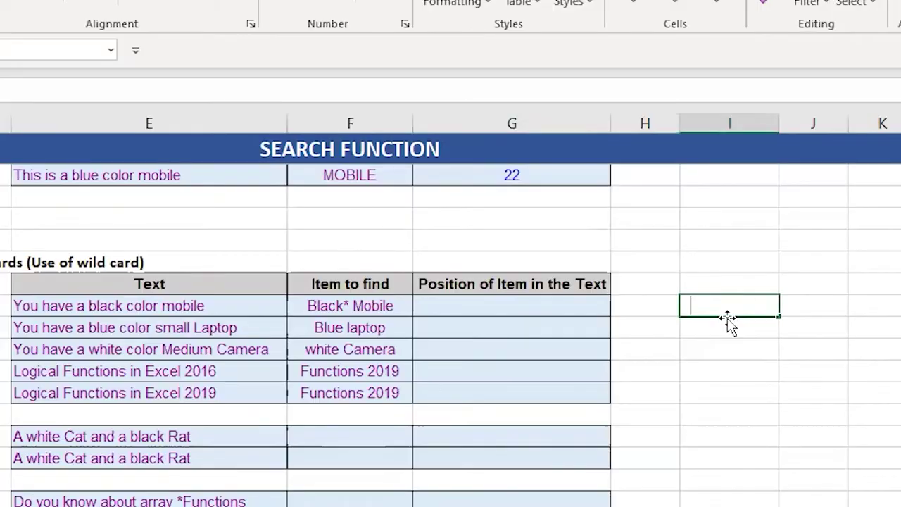
{"action": "type", "text": "*"}
{"action": "key", "text": "Return"}
Label * as 'any text' and add ? labelled 'single' to the legend
{"action": "key", "text": "Up"}
{"action": "key", "text": "Right"}
{"action": "type", "text": "any text"}
{"action": "left_click", "coordinate": [727, 318]}
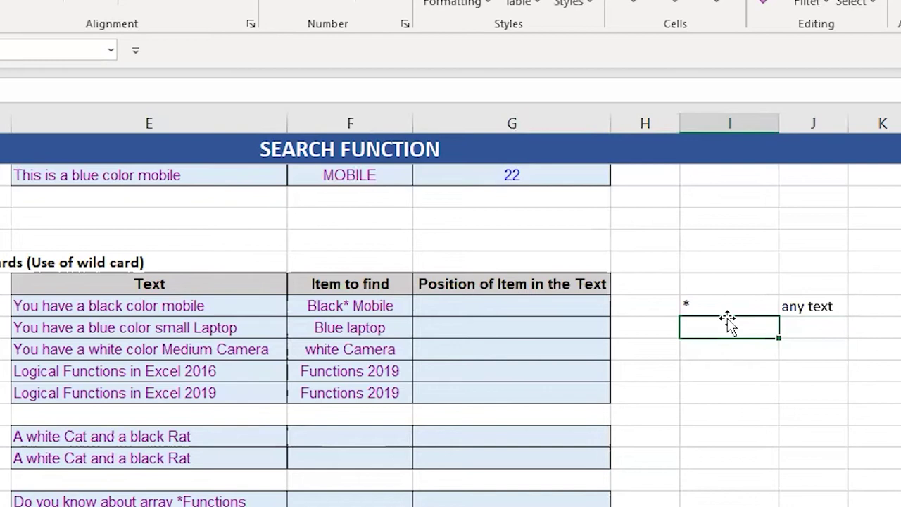
{"action": "type", "text": "?"}
{"action": "key", "text": "Tab"}
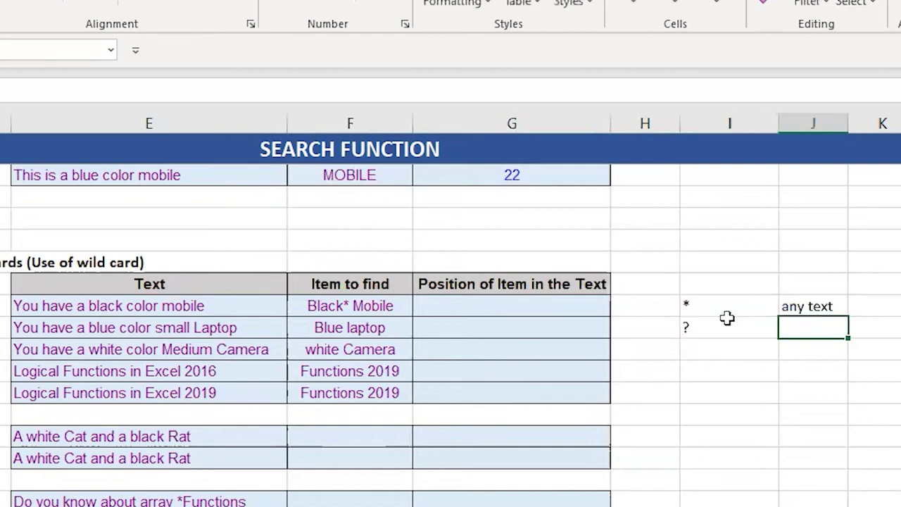
{"action": "type", "text": "sing"}
{"action": "type", "text": "hl"}
{"action": "key", "text": "BackSpace"}
{"action": "key", "text": "BackSpace"}
{"action": "type", "text": "le"}
{"action": "left_click", "coordinate": [729, 323]}
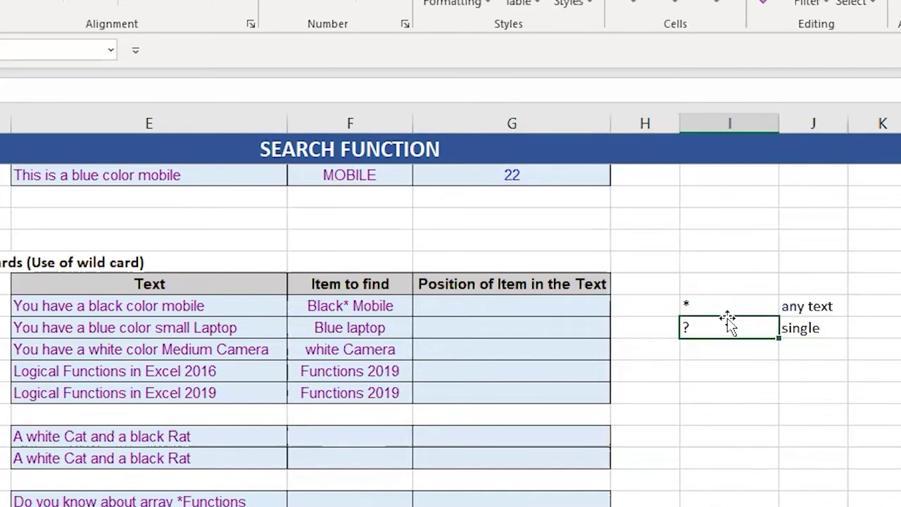
Add ~ in I41 with the note '* , ? Are already in text' beside it
{"action": "key", "text": "Down"}
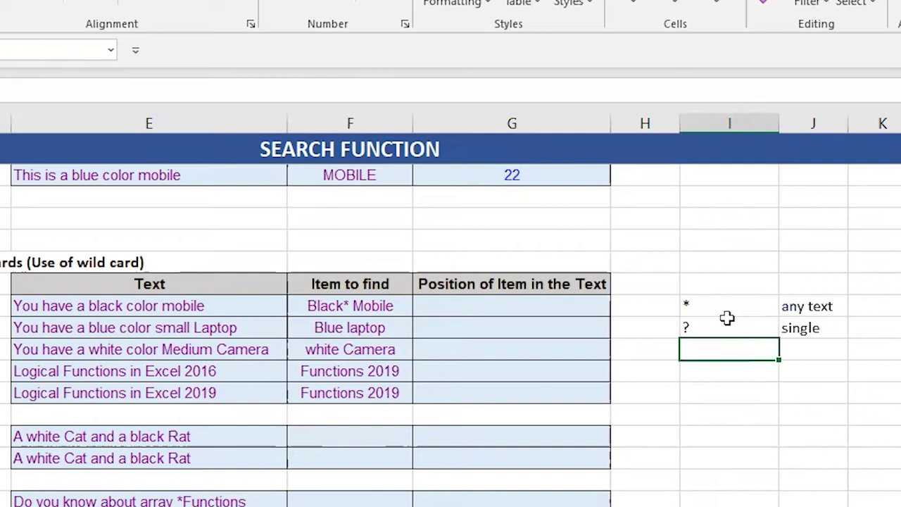
{"action": "type", "text": "~"}
{"action": "key", "text": "Tab"}
{"action": "key", "text": "Left"}
{"action": "key", "text": "Up"}
{"action": "key", "text": "Up"}
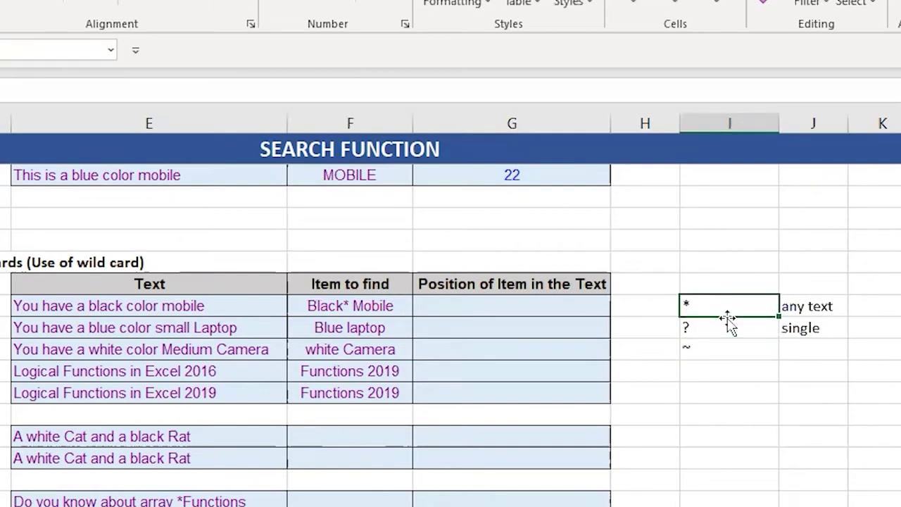
{"action": "key", "text": "Down"}
{"action": "key", "text": "Down"}
{"action": "key", "text": "Right"}
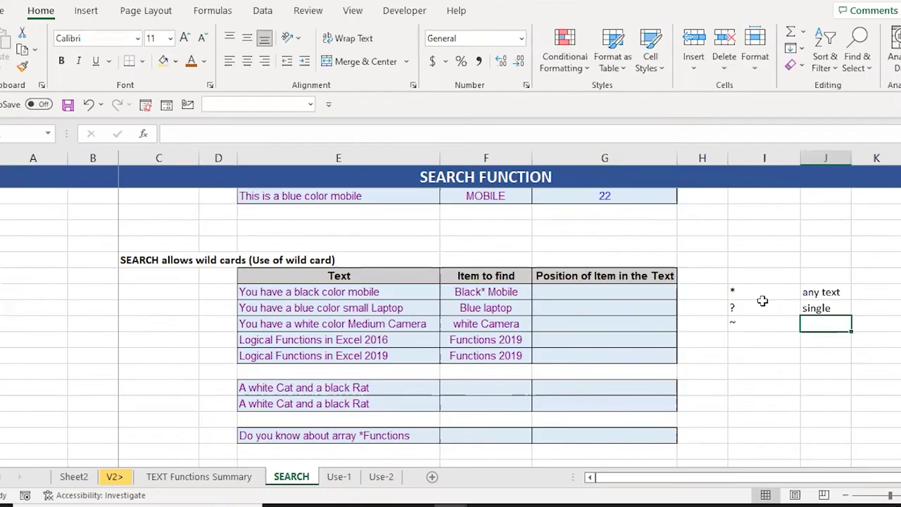
{"action": "type", "text": "* , "}
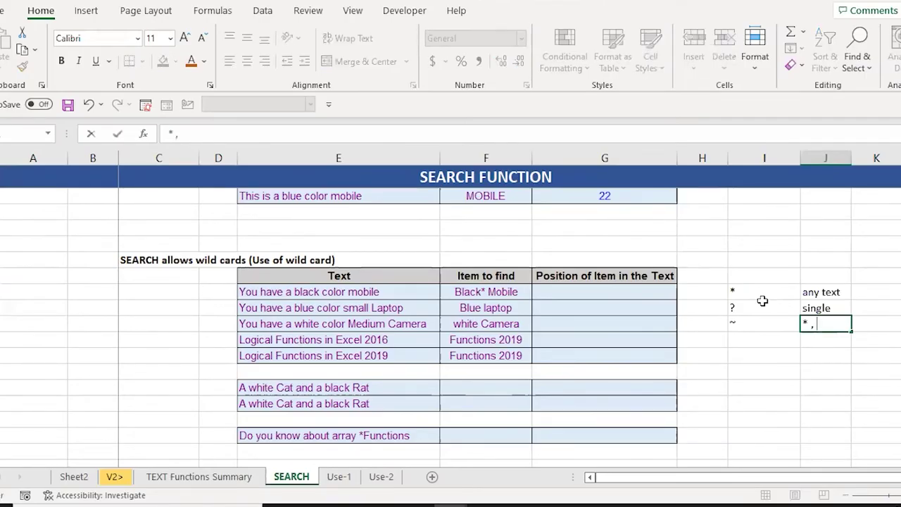
{"action": "type", "text": "? Are already in tex"}
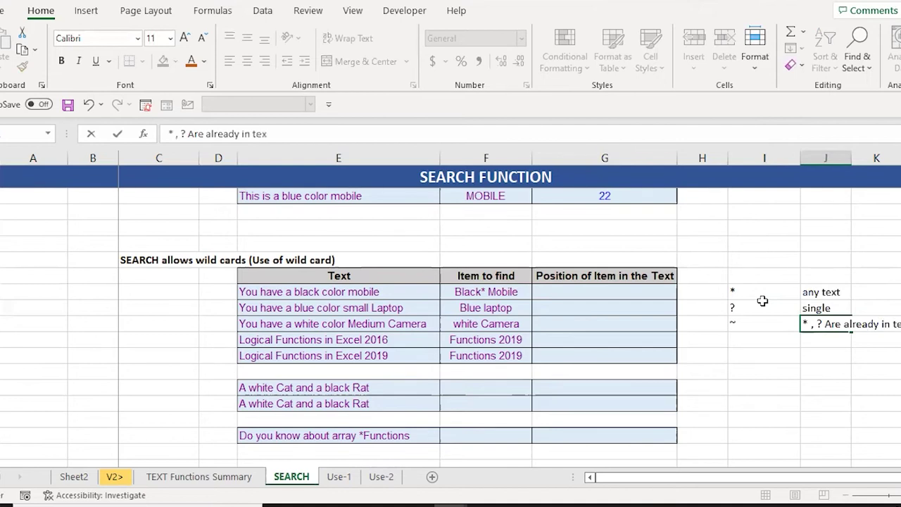
{"action": "type", "text": "t"}
{"action": "key", "text": "Return"}
Select the * and ? legend rows, then select the Black* Mobile cell F39
{"action": "key", "text": "Left"}
{"action": "key", "text": "Up"}
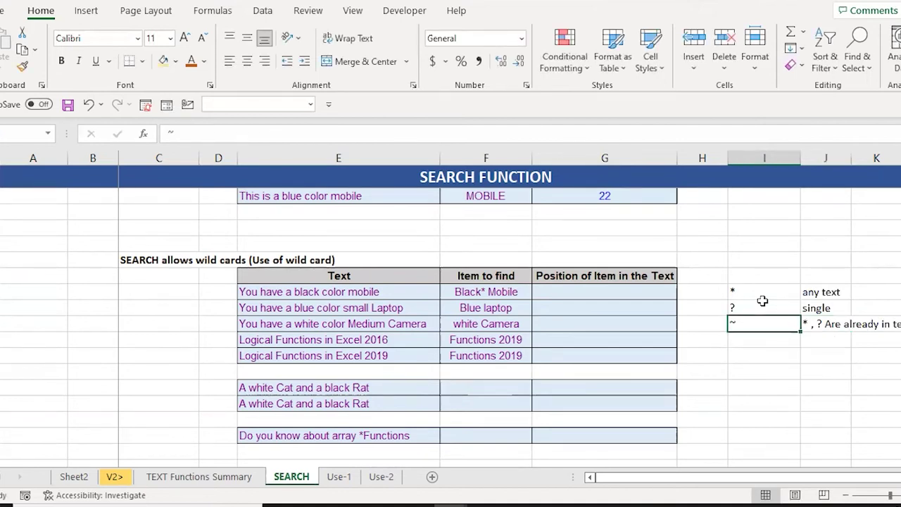
{"action": "key", "text": "Up"}
{"action": "key", "text": "Up"}
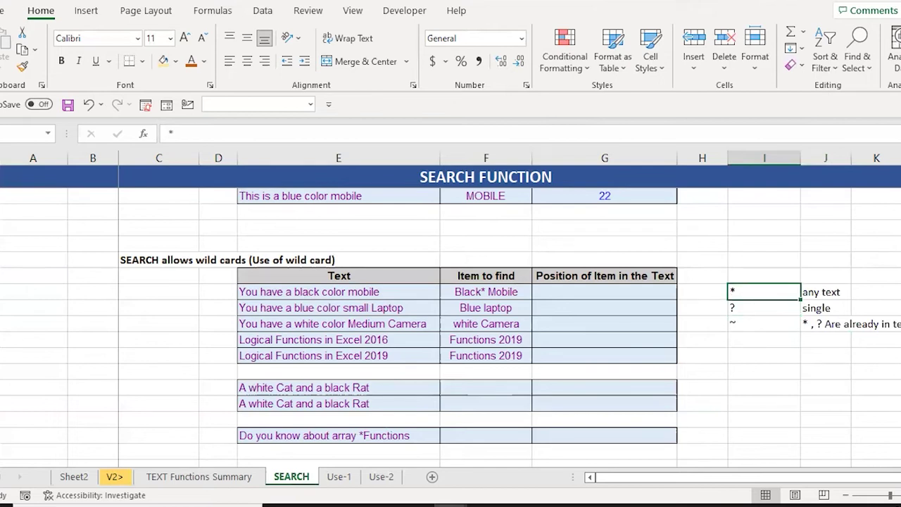
{"action": "key", "text": "shift+Down"}
{"action": "key", "text": "shift+Right"}
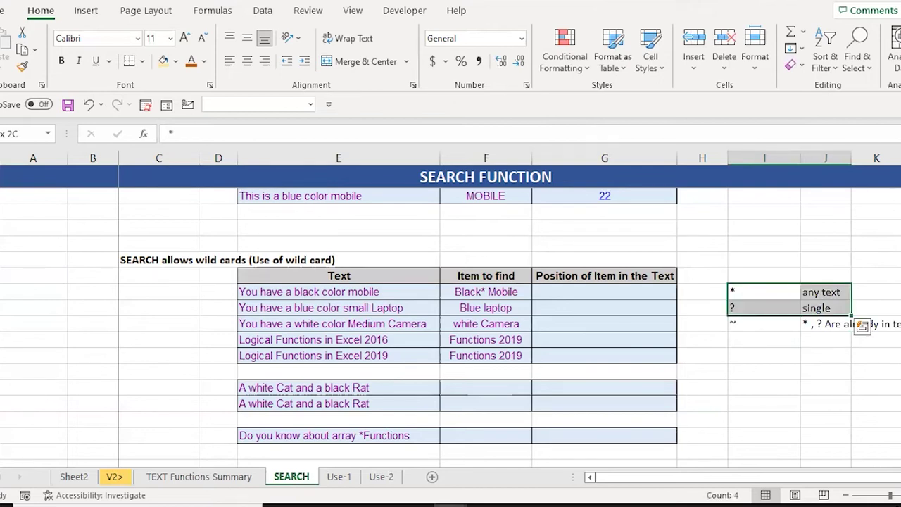
{"action": "left_click", "coordinate": [486, 292]}
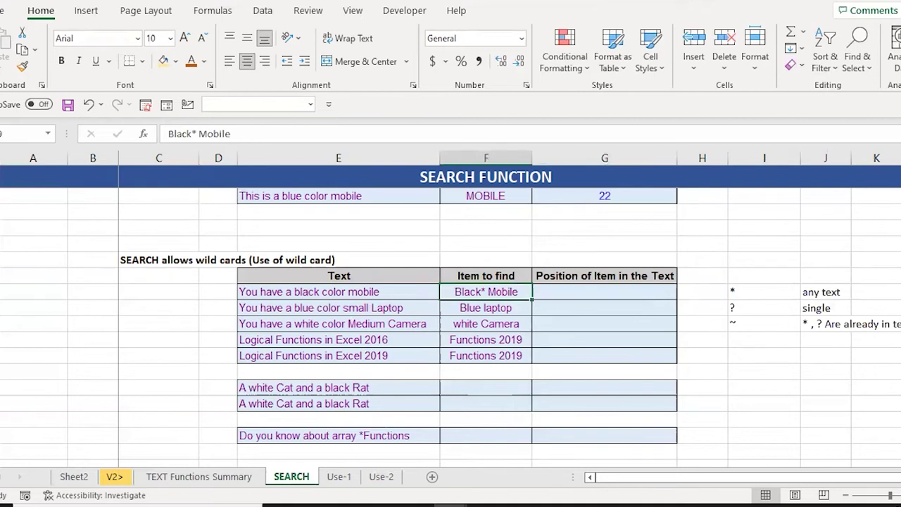
Enter =SEARCH(F39,E39) in G39, returning 12 for Black* Mobile
{"action": "key", "text": "Right"}
{"action": "key", "text": "Right"}
{"action": "key", "text": "Right"}
{"action": "key", "text": "Left"}
{"action": "key", "text": "Left"}
{"action": "key", "text": "Left"}
{"action": "key", "text": "Right"}
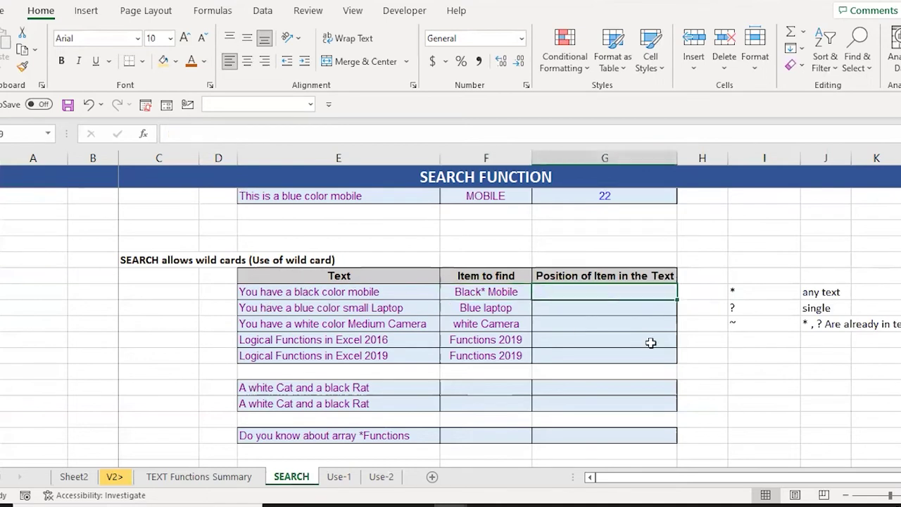
{"action": "type", "text": "=se"}
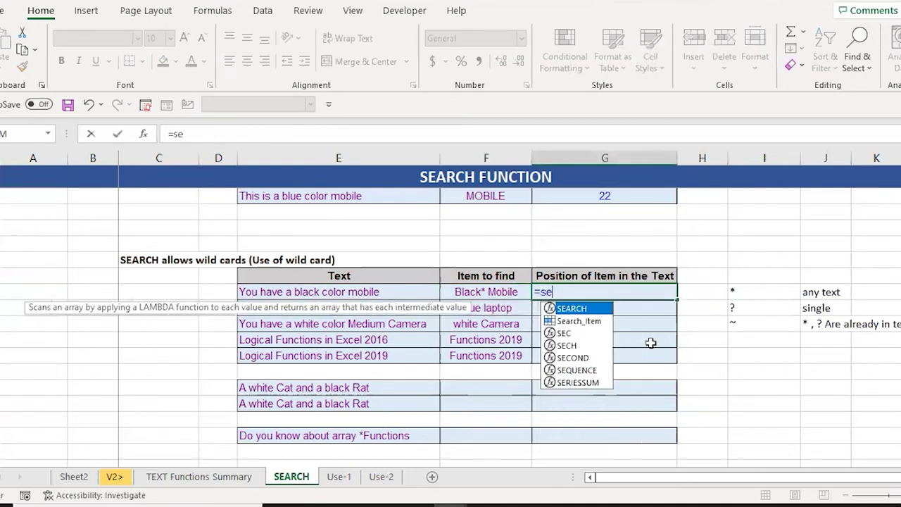
{"action": "key", "text": "Tab"}
{"action": "key", "text": "Left"}
{"action": "type", "text": ","}
{"action": "key", "text": "Left"}
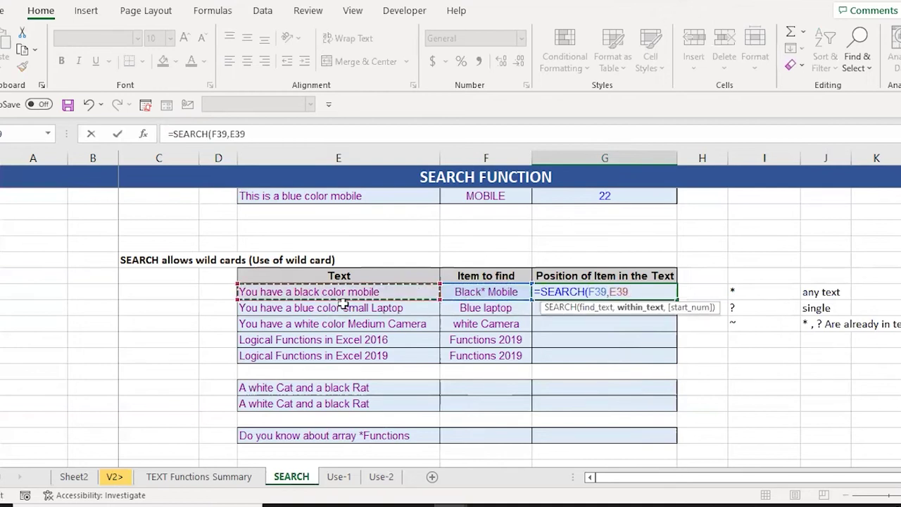
{"action": "key", "text": "ctrl+Return"}
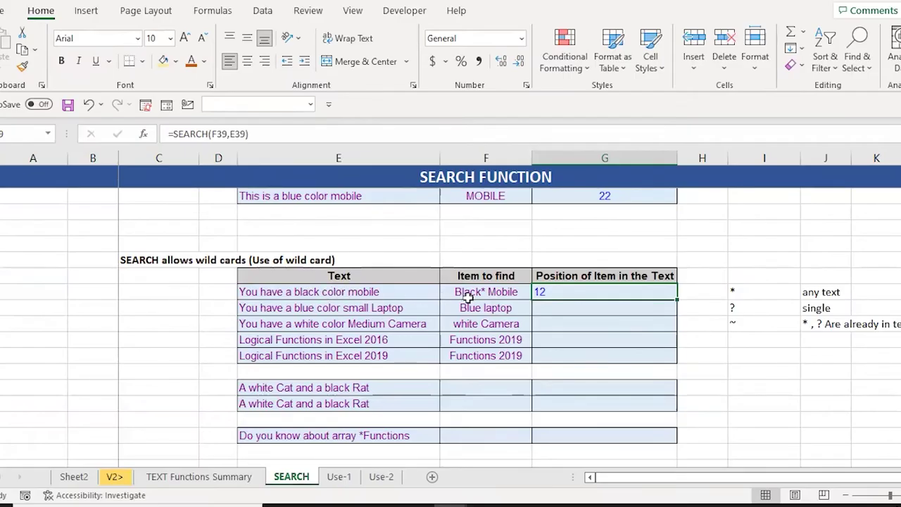
Copy the SEARCH formula into G40, where Blue laptop returns #VALUE!
{"action": "key", "text": "ctrl+c"}
{"action": "left_click", "coordinate": [627, 313]}
{"action": "key", "text": "Return"}
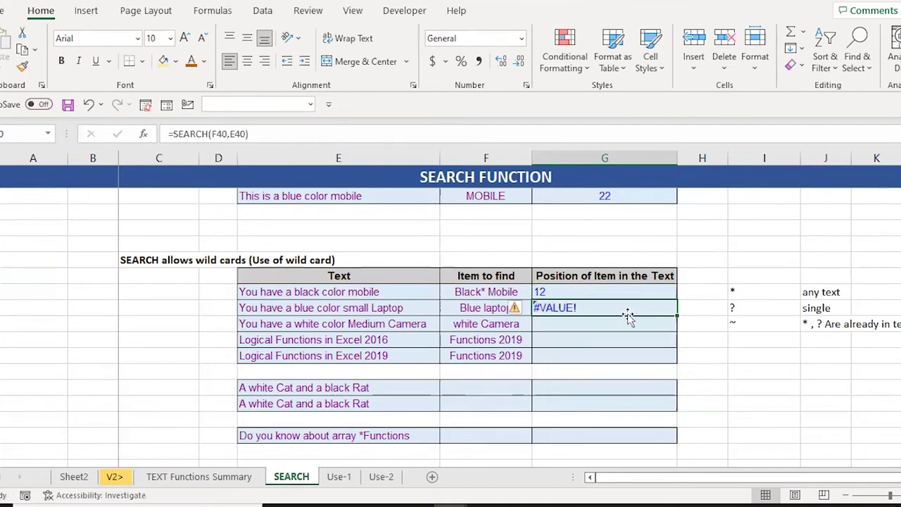
{"action": "key", "text": "Left"}
{"action": "key", "text": "Left"}
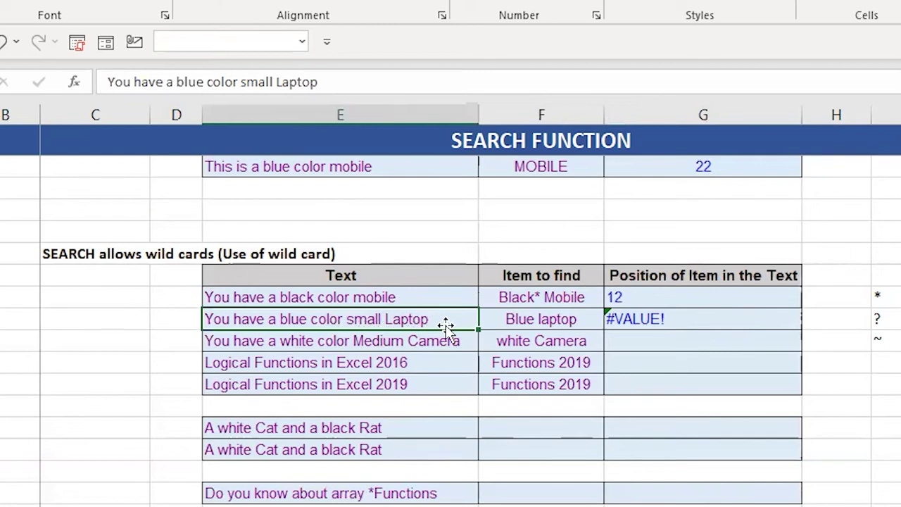
Change the Blue laptop term to Blue* laptop so G40 returns 12
{"action": "key", "text": "Right"}
{"action": "key", "text": "Right"}
{"action": "key", "text": "Left"}
{"action": "key", "text": "F2"}
{"action": "key", "text": "Left"}
{"action": "key", "text": "Left"}
{"action": "key", "text": "Left"}
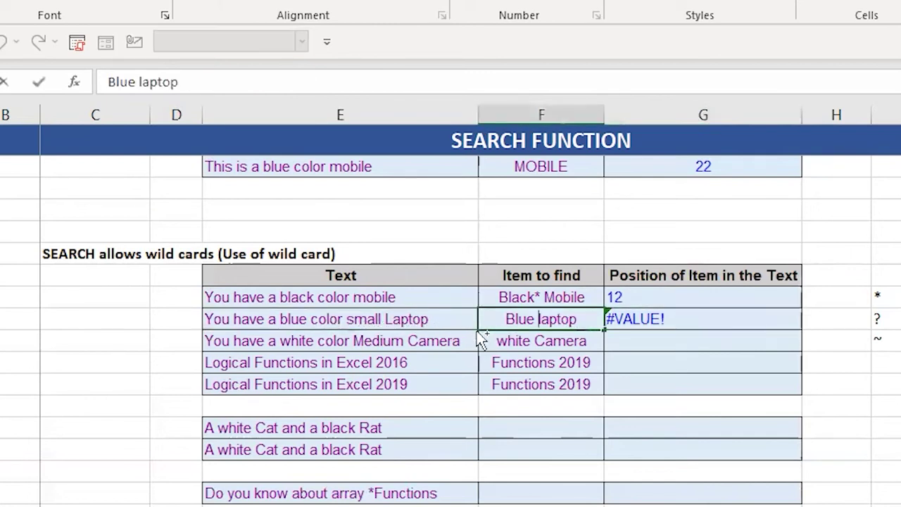
{"action": "type", "text": "*"}
{"action": "key", "text": "ctrl+Return"}
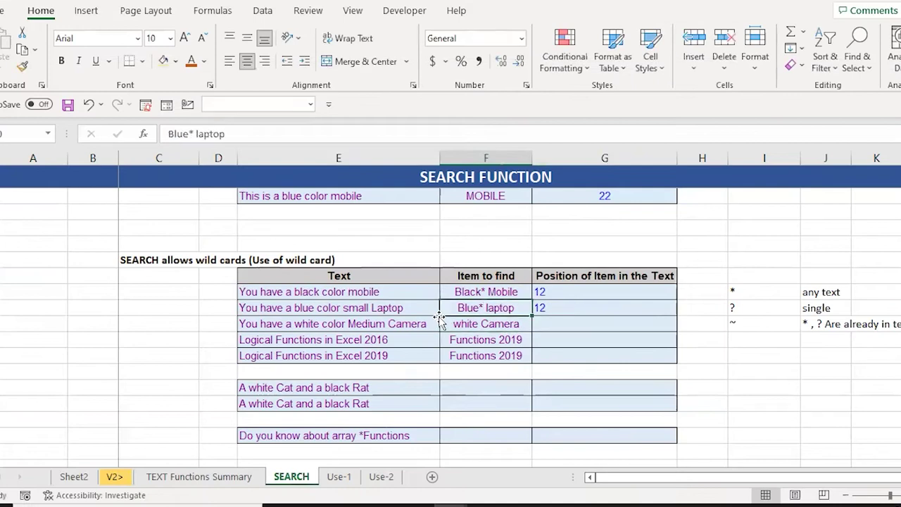
Copy the G40 SEARCH formula down into G41
{"action": "key", "text": "Right"}
{"action": "key", "text": "Down"}
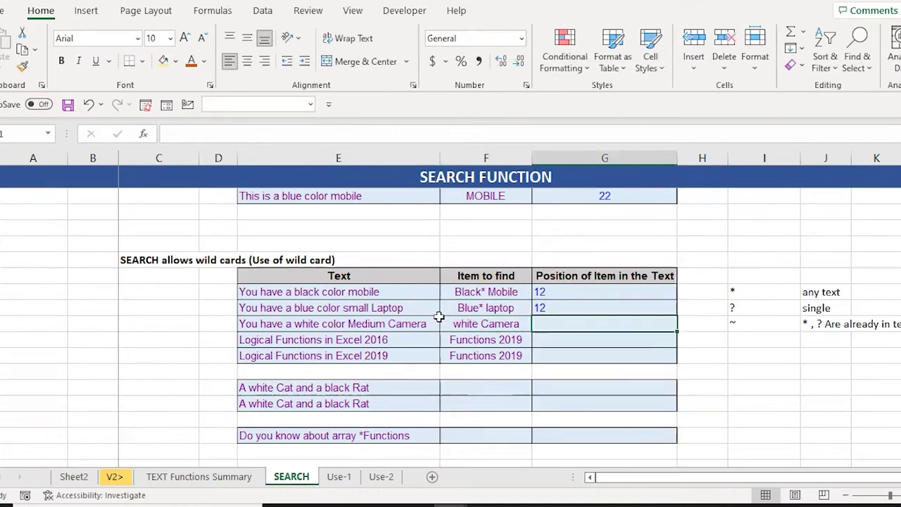
{"action": "key", "text": "Up"}
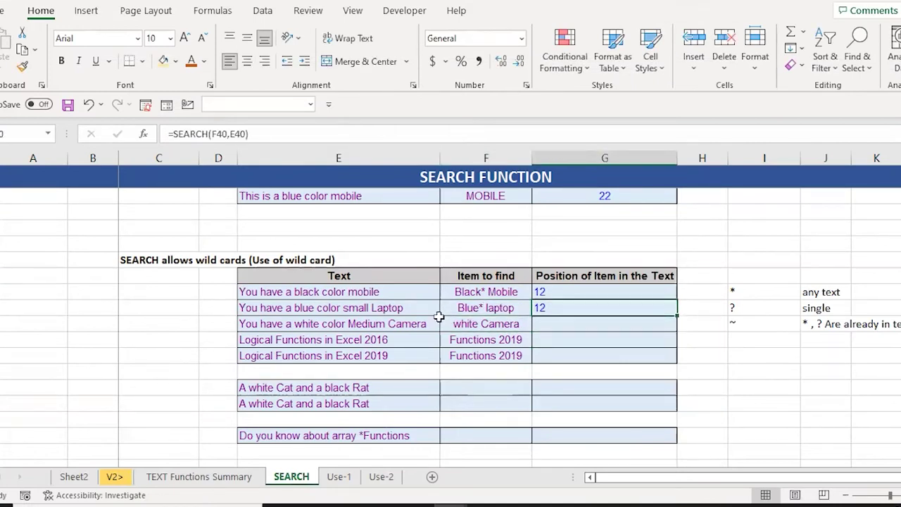
{"action": "key", "text": "ctrl+c"}
{"action": "key", "text": "Down"}
{"action": "key", "text": "Return"}
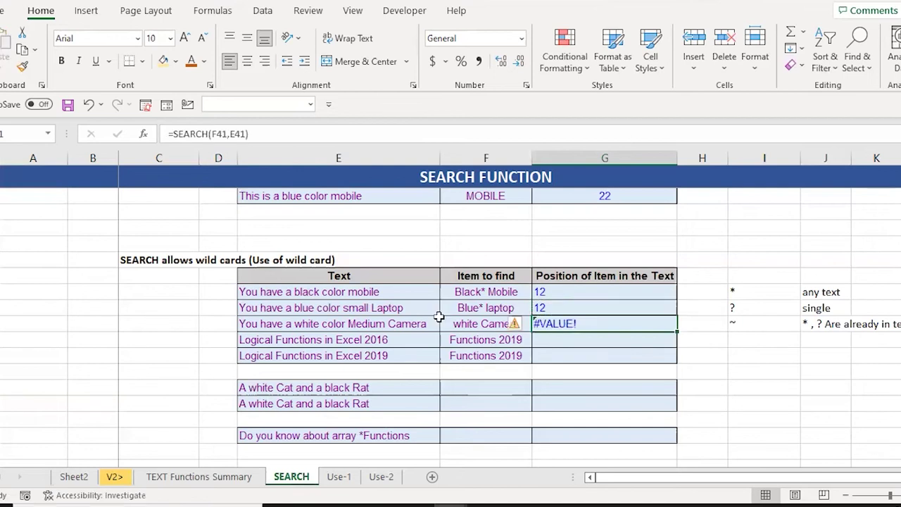
{"action": "key", "text": "F2"}
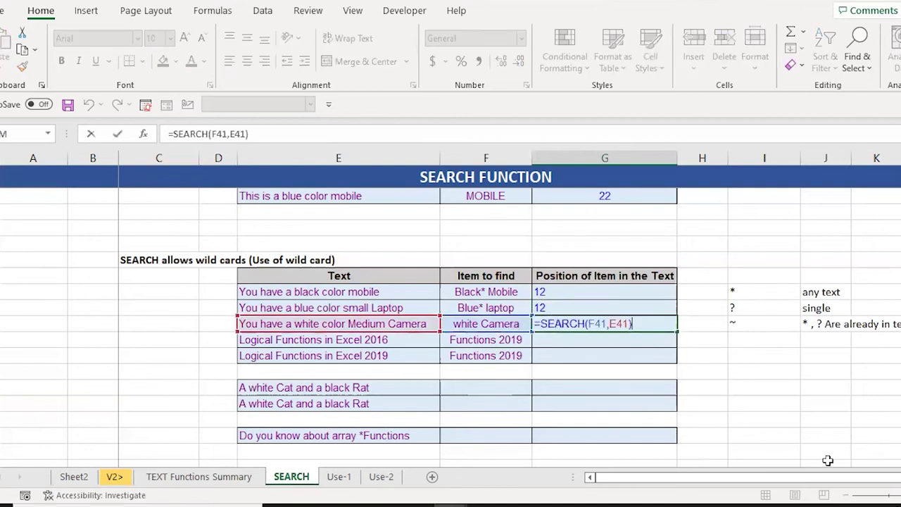
{"action": "key", "text": "Escape"}
Change the white Camera term to white* Camera so G41 returns 12
{"action": "key", "text": "Left"}
{"action": "key", "text": "Left"}
{"action": "key", "text": "Right"}
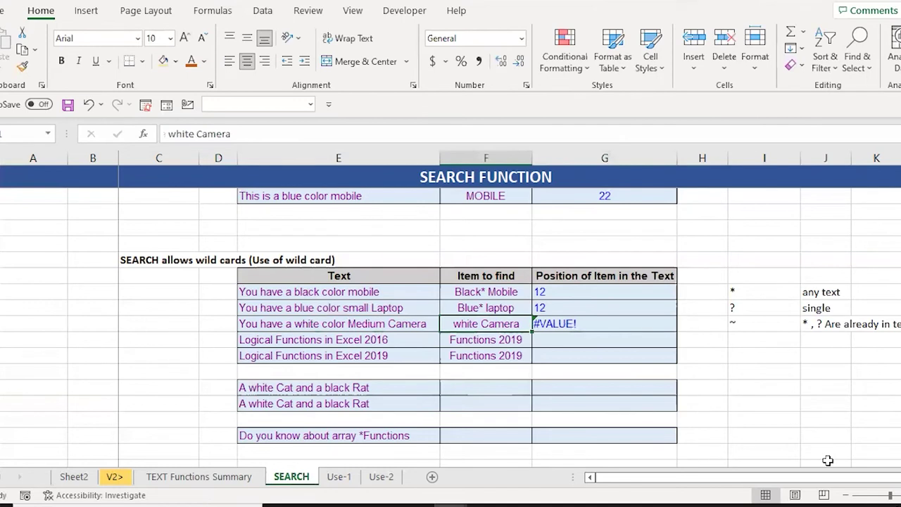
{"action": "key", "text": "F2"}
{"action": "key", "text": "Left"}
{"action": "key", "text": "Left"}
{"action": "key", "text": "Left"}
{"action": "key", "text": "Left"}
{"action": "key", "text": "Left"}
{"action": "key", "text": "Left"}
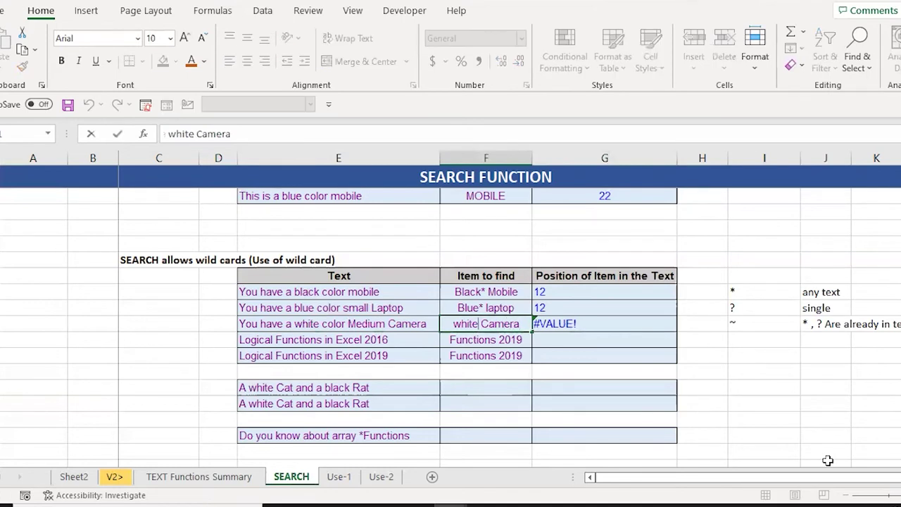
{"action": "type", "text": "*"}
{"action": "key", "text": "Return"}
Copy the SEARCH formula into G42, which returns #VALUE! for the 2016 row
{"action": "key", "text": "Right"}
{"action": "key", "text": "Up"}
{"action": "key", "text": "ctrl+c"}
{"action": "key", "text": "Down"}
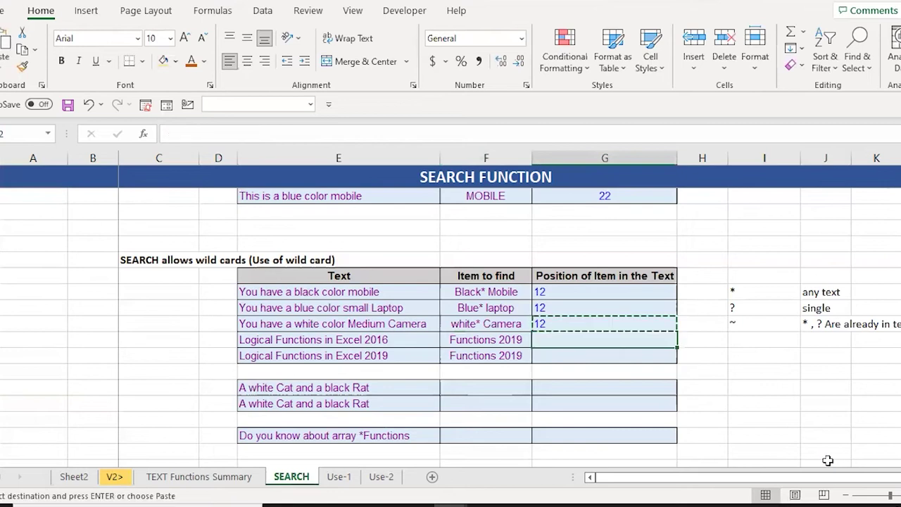
{"action": "key", "text": "Return"}
{"action": "key", "text": "Down"}
{"action": "key", "text": "Up"}
Edit the 2019 search term to Functions* 2019
{"action": "left_click", "coordinate": [338, 339]}
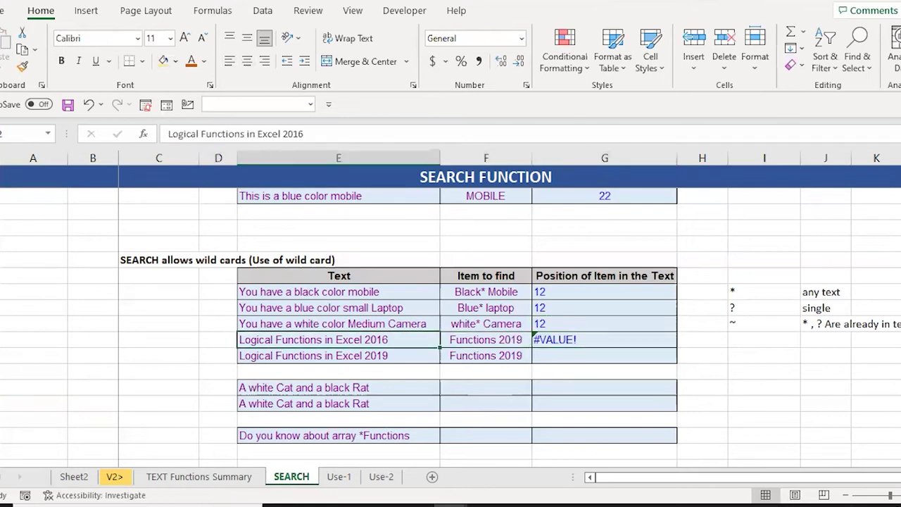
{"action": "key", "text": "Right"}
{"action": "key", "text": "F2"}
{"action": "key", "text": "Left"}
{"action": "key", "text": "Left"}
{"action": "key", "text": "Left"}
{"action": "key", "text": "Left"}
{"action": "key", "text": "Left"}
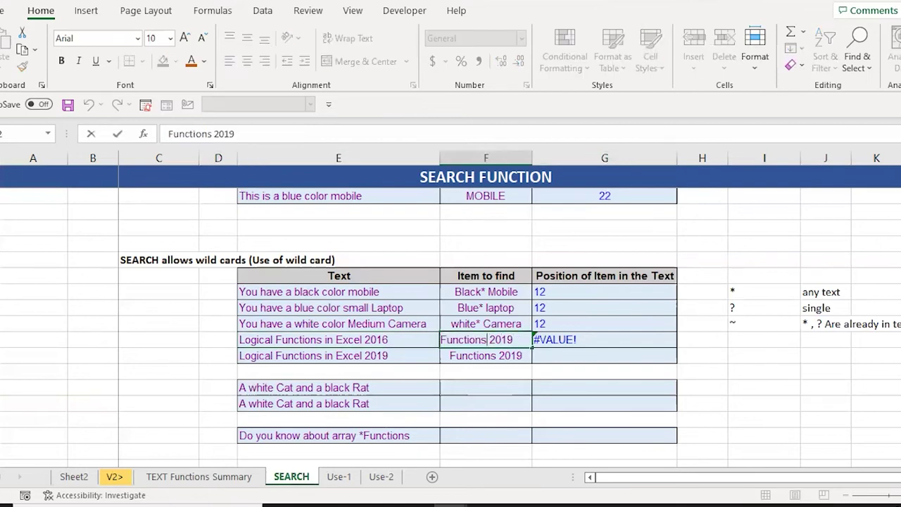
{"action": "type", "text": "*"}
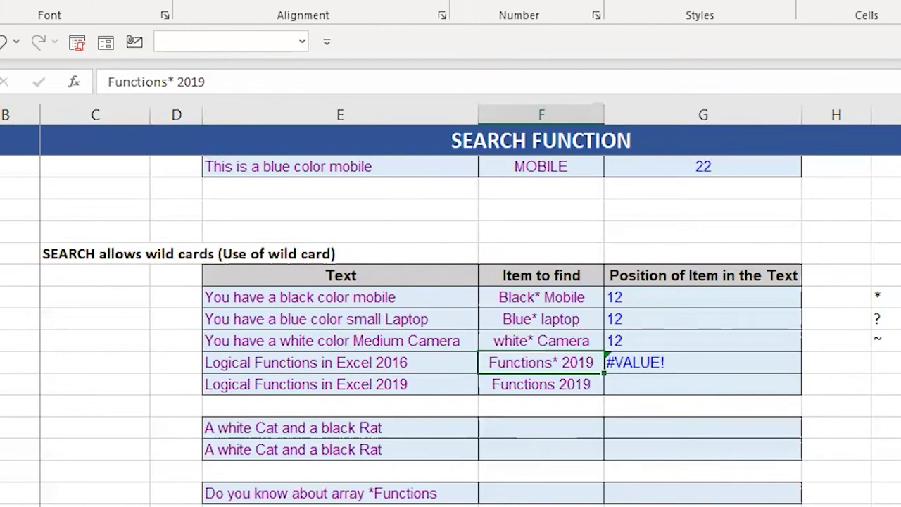
{"action": "key", "text": "Left"}
{"action": "key", "text": "Left"}
{"action": "key", "text": "Right"}
{"action": "key", "text": "Right"}
{"action": "key", "text": "Right"}
Put the SEARCH formula in G43 and Functions* 2019 in F43, giving 9
{"action": "key", "text": "ctrl+c"}
{"action": "key", "text": "Down"}
{"action": "key", "text": "ctrl+v"}
{"action": "key", "text": "Left"}
{"action": "key", "text": "Up"}
{"action": "key", "text": "ctrl+c"}
{"action": "key", "text": "Down"}
{"action": "key", "text": "Return"}
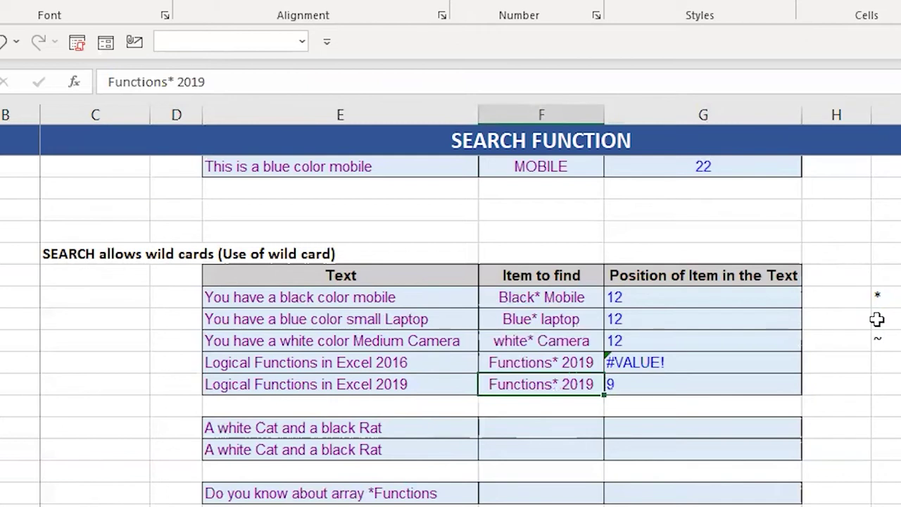
{"action": "key", "text": "Right"}
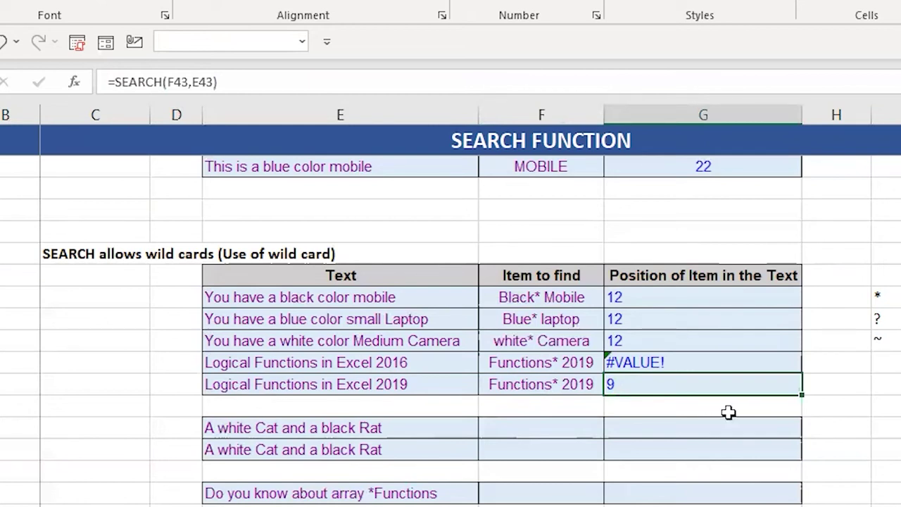
{"action": "key", "text": "Down"}
{"action": "key", "text": "Down"}
{"action": "key", "text": "Left"}
{"action": "key", "text": "Up"}
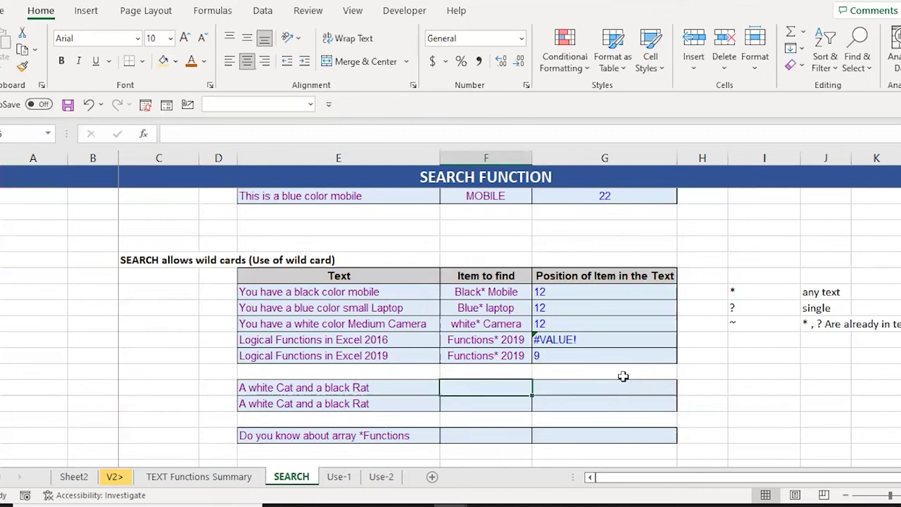
Enter ?at in F45 and =SEARCH(F45,E45) beside it, returning 9
{"action": "type", "text": "?at"}
{"action": "key", "text": "ctrl+Return"}
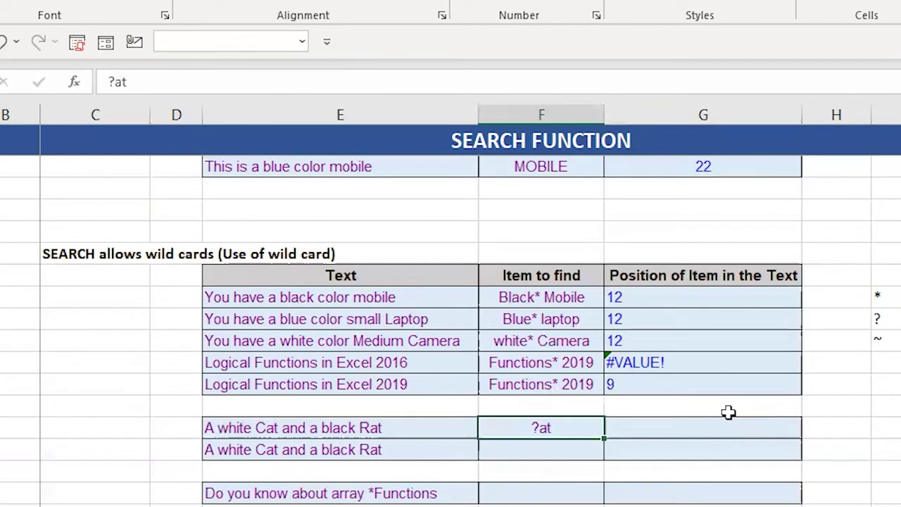
{"action": "key", "text": "Right"}
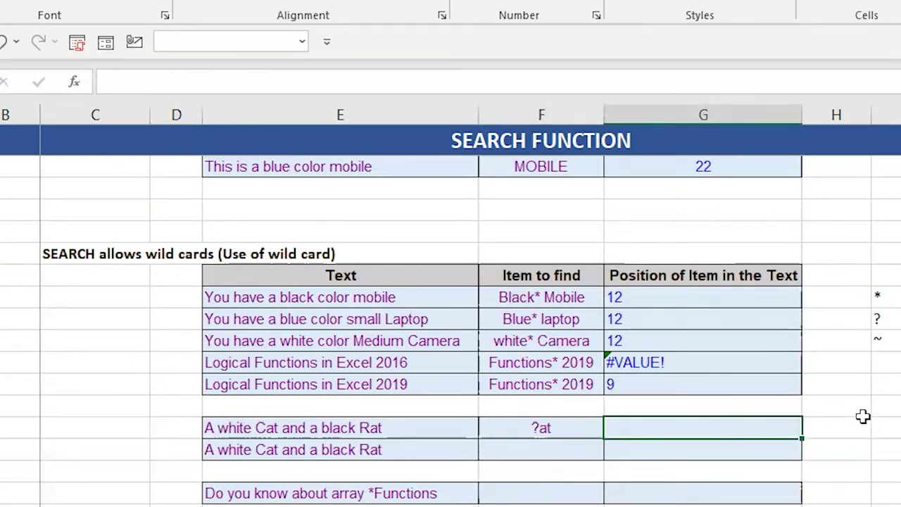
{"action": "type", "text": "=se"}
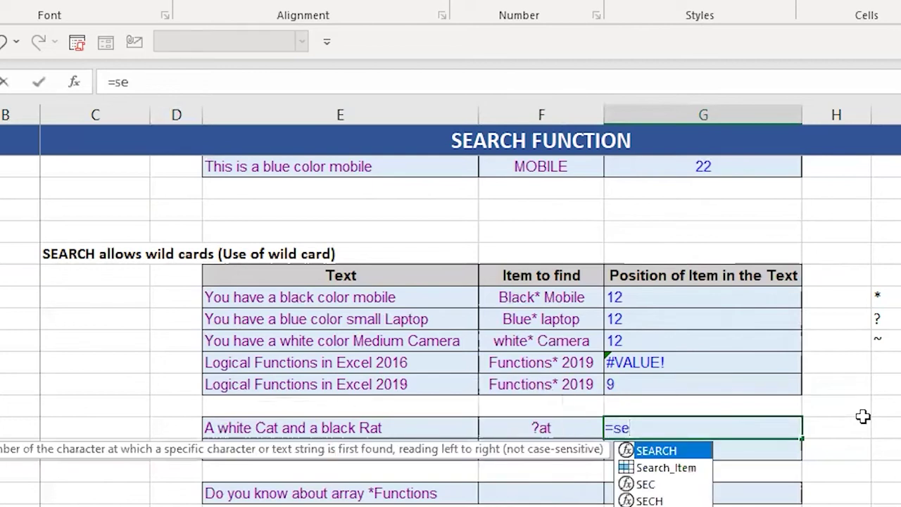
{"action": "key", "text": "Tab"}
{"action": "key", "text": "Left"}
{"action": "type", "text": ","}
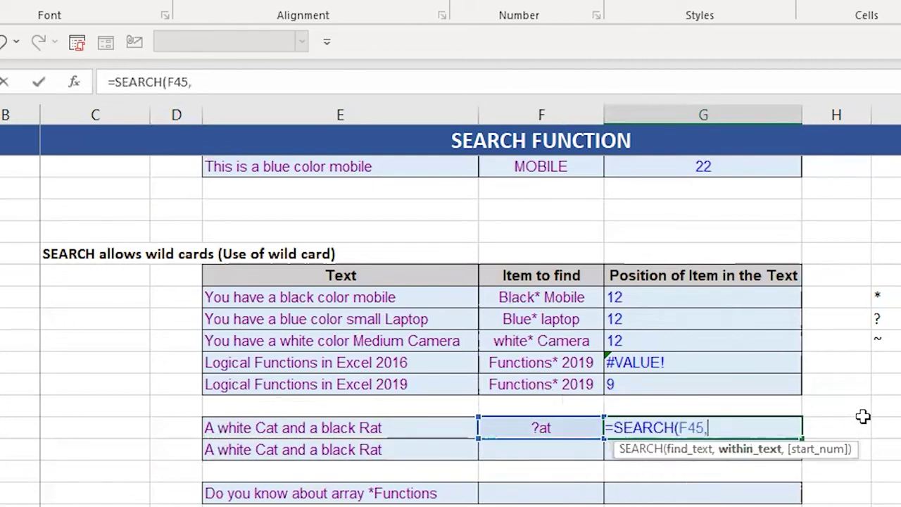
{"action": "key", "text": "Left"}
{"action": "key", "text": "Left"}
{"action": "key", "text": "ctrl+Return"}
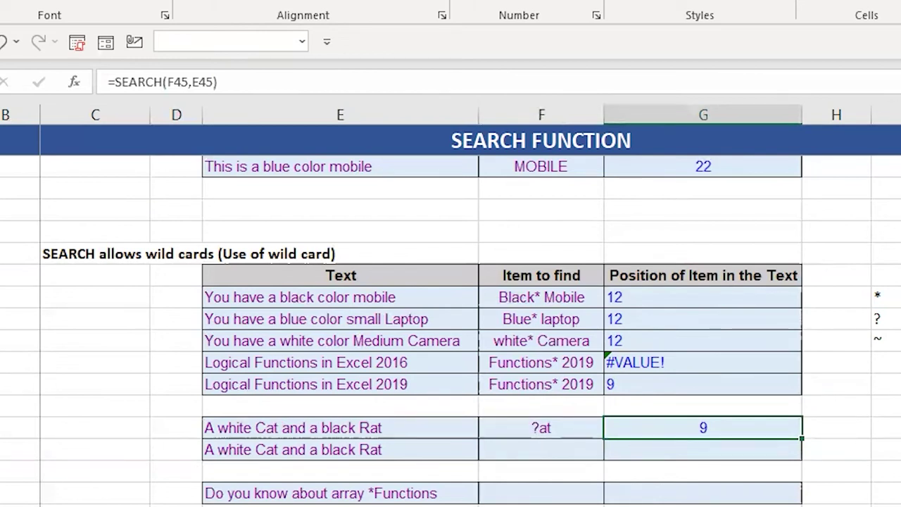
Enter ??ack in F46 so its SEARCH returns 19, comparing both row formulas
{"action": "left_click", "coordinate": [540, 427]}
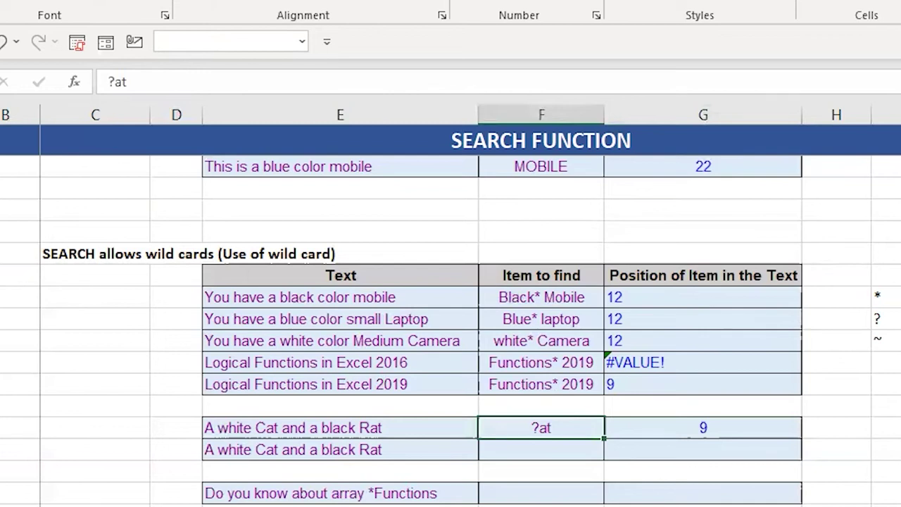
{"action": "key", "text": "ctrl+c"}
{"action": "left_click", "coordinate": [541, 449]}
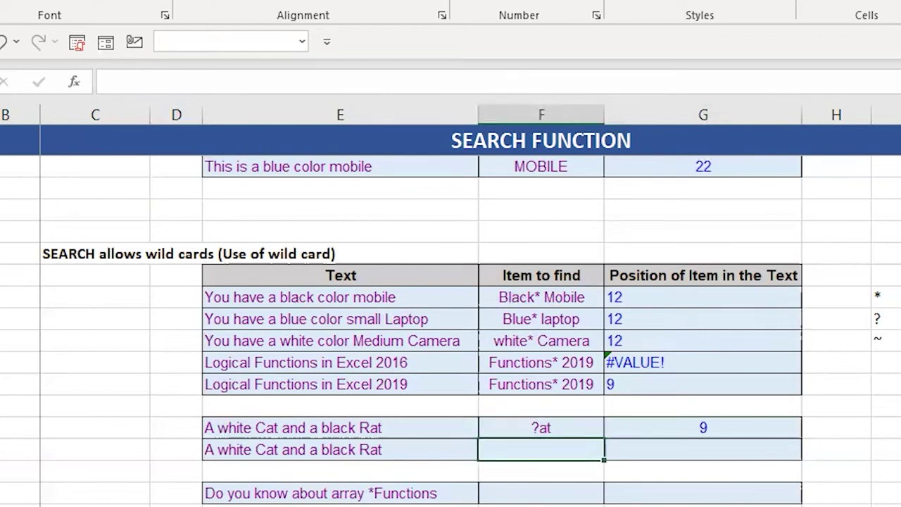
{"action": "type", "text": "??"}
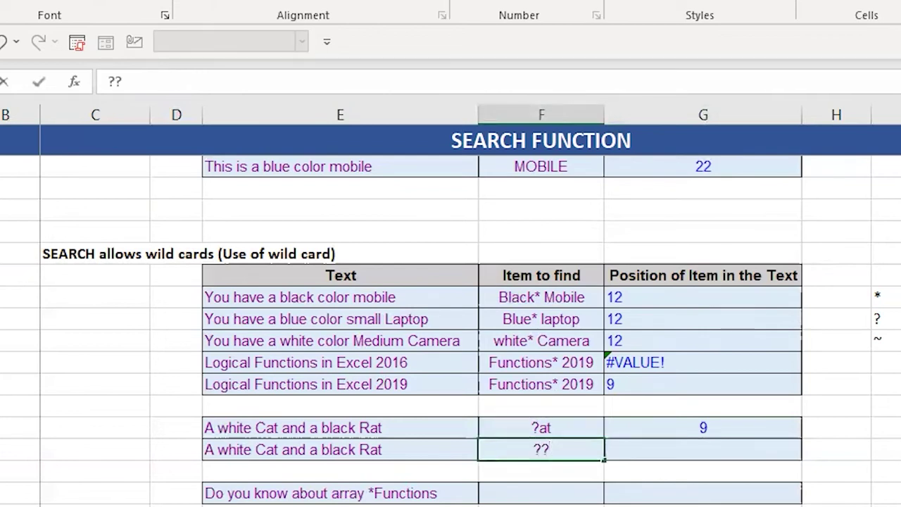
{"action": "type", "text": "ack"}
{"action": "key", "text": "Return"}
{"action": "left_click", "coordinate": [541, 449]}
{"action": "left_click", "coordinate": [703, 449]}
{"action": "left_click", "coordinate": [703, 427]}
{"action": "left_click", "coordinate": [702, 449]}
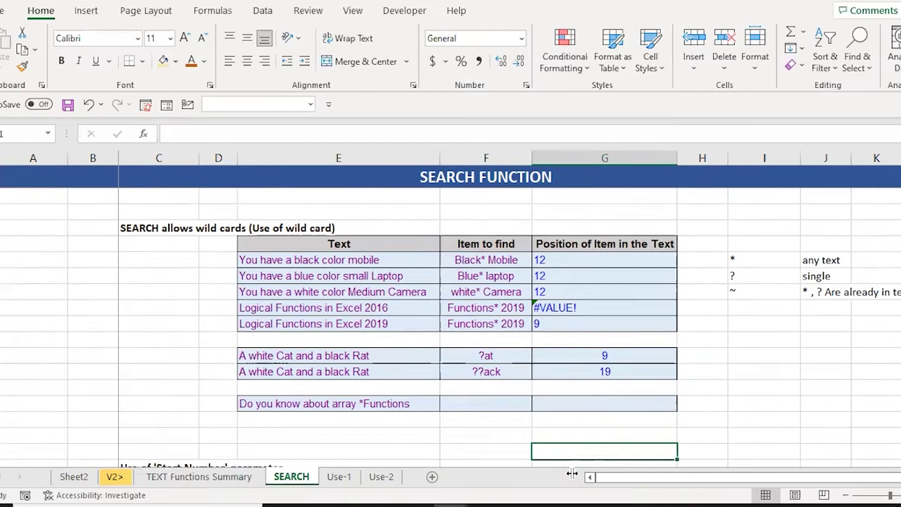
{"action": "key", "text": "Down"}
{"action": "key", "text": "Down"}
{"action": "key", "text": "Up"}
{"action": "key", "text": "Up"}
{"action": "key", "text": "Up"}
{"action": "key", "text": "Left"}
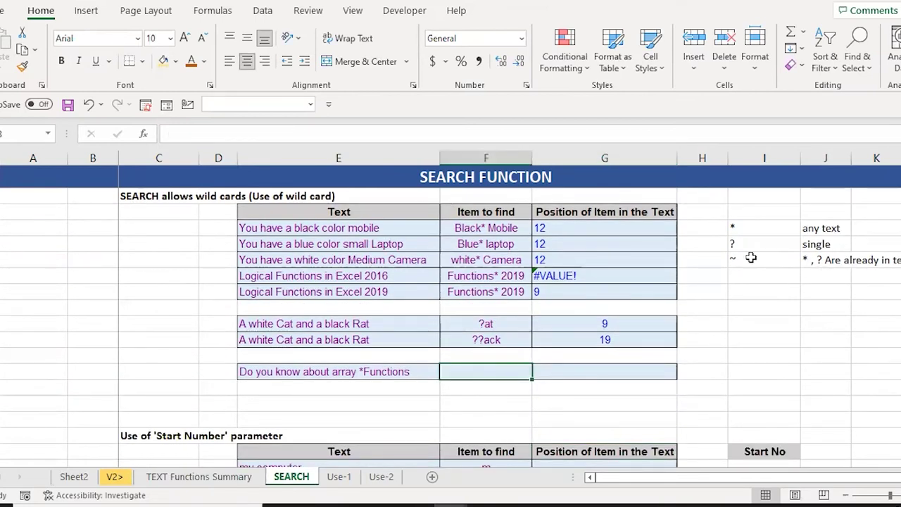
Enter *func in F48 and =SEARCH(F48,E48) beside it, which returns 1
{"action": "key", "text": "Left"}
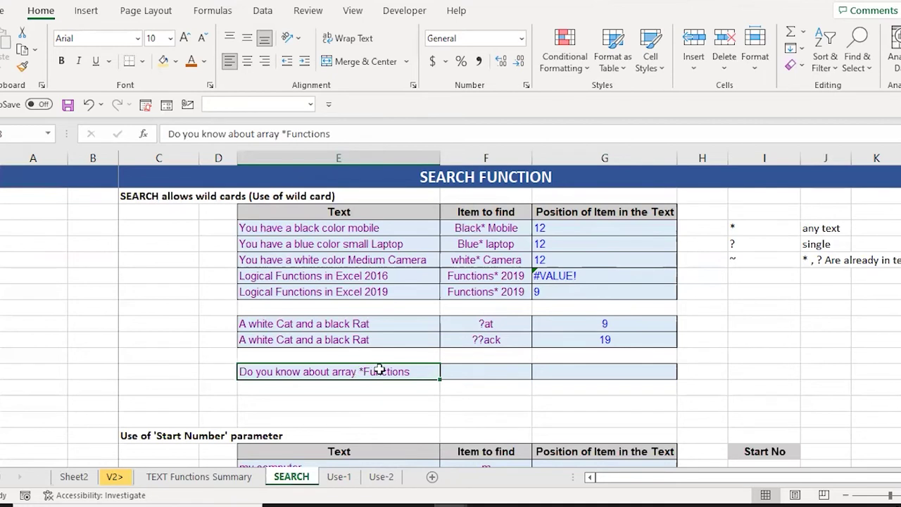
{"action": "left_click", "coordinate": [486, 374]}
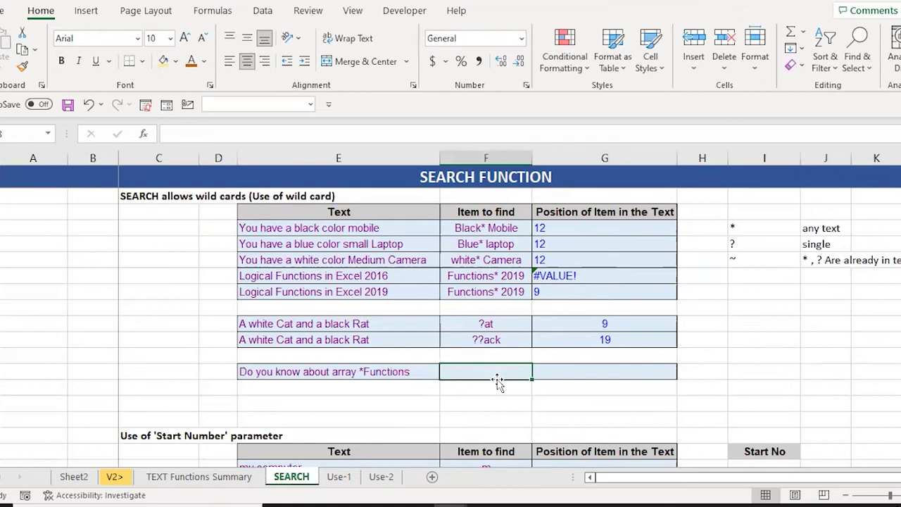
{"action": "type", "text": "*f"}
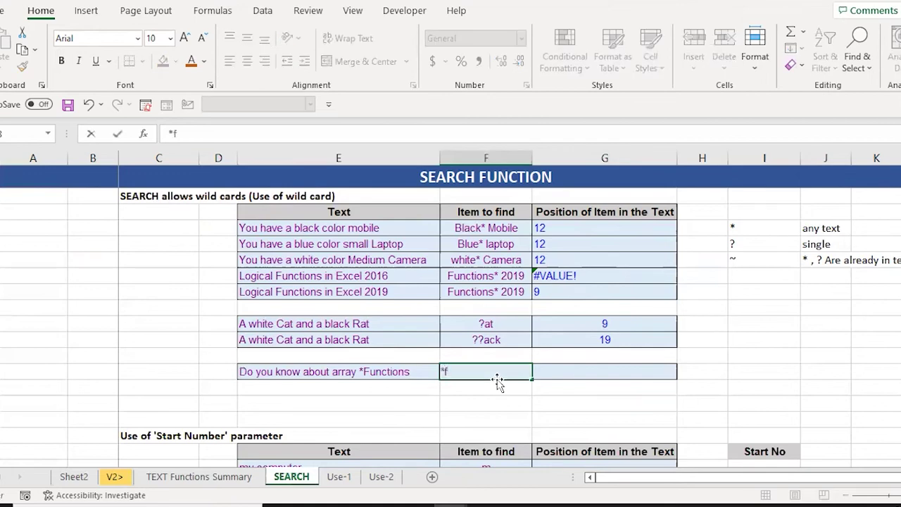
{"action": "type", "text": "unc"}
{"action": "key", "text": "ctrl+Return"}
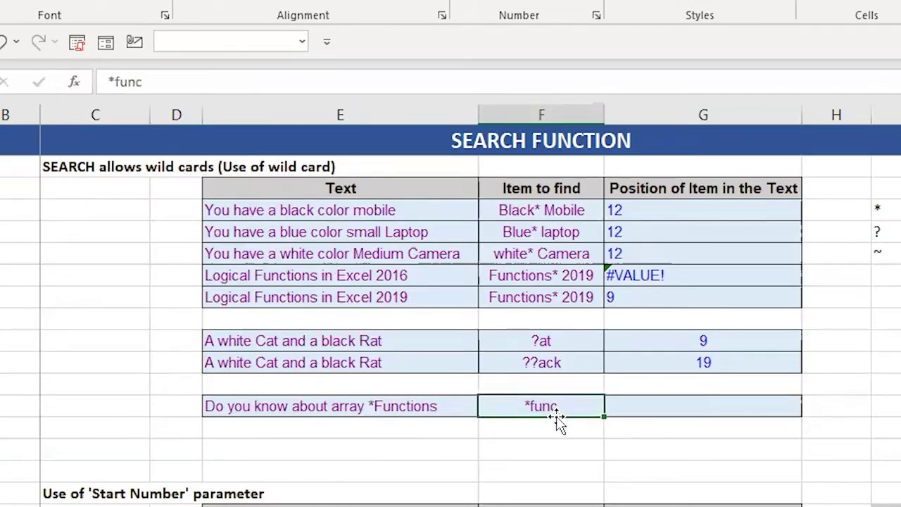
{"action": "key", "text": "Tab"}
{"action": "type", "text": "=se"}
{"action": "key", "text": "Tab"}
{"action": "key", "text": "Left"}
{"action": "type", "text": ","}
{"action": "key", "text": "Left"}
{"action": "key", "text": "Left"}
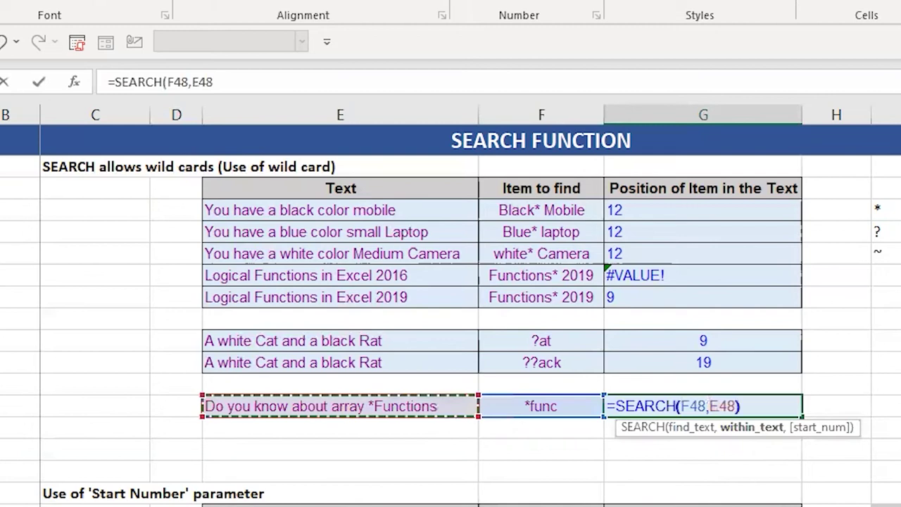
{"action": "key", "text": "Return"}
{"action": "left_click", "coordinate": [703, 406]}
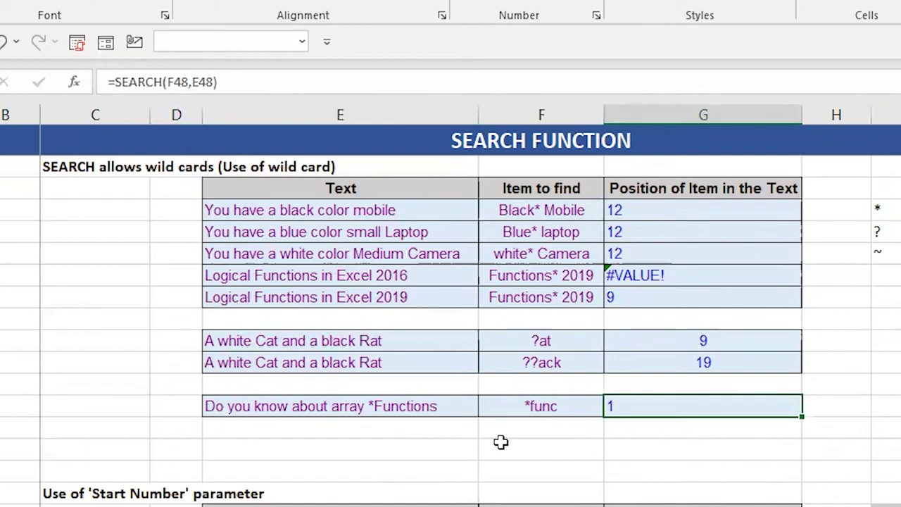
Rewrite the formula as =SEARCH("~"&F48,E48) to find the literal *func, returning 25
{"action": "type", "text": "=se"}
{"action": "key", "text": "Tab"}
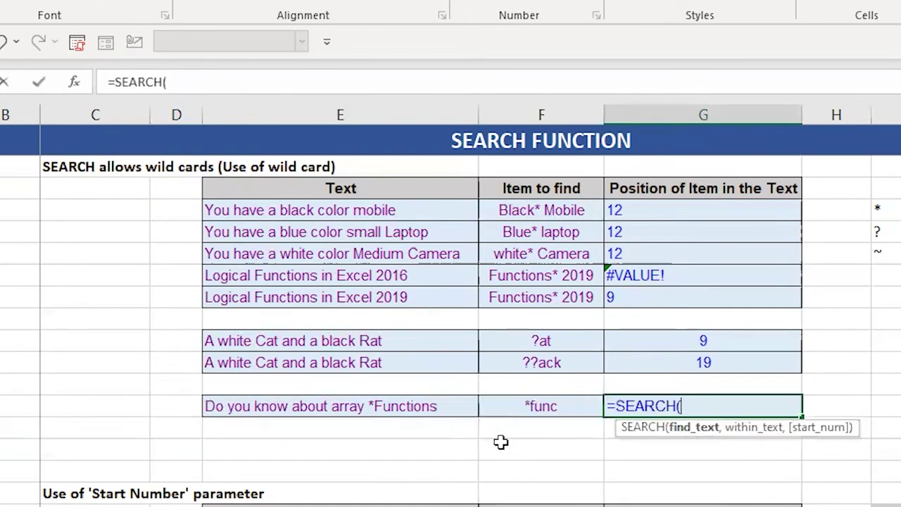
{"action": "type", "text": "\""}
{"action": "type", "text": "~"}
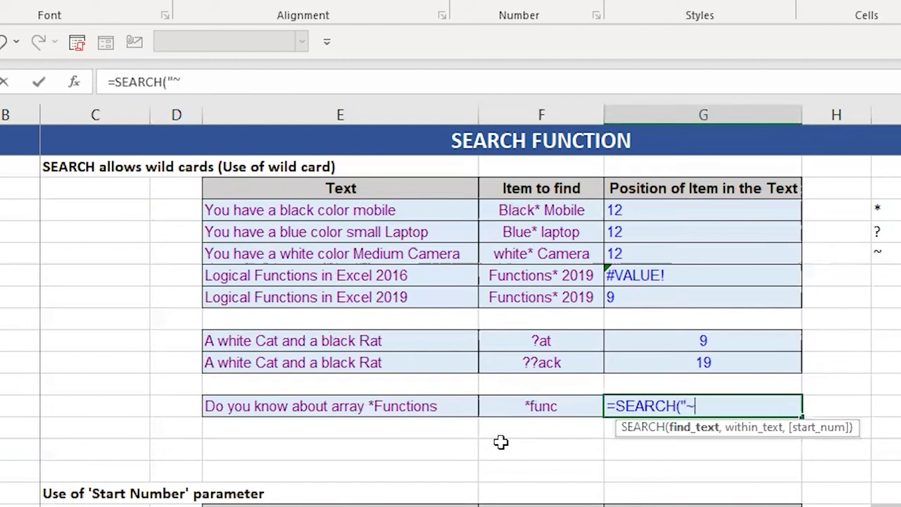
{"action": "type", "text": "\""}
{"action": "type", "text": "&"}
{"action": "key", "text": "Left"}
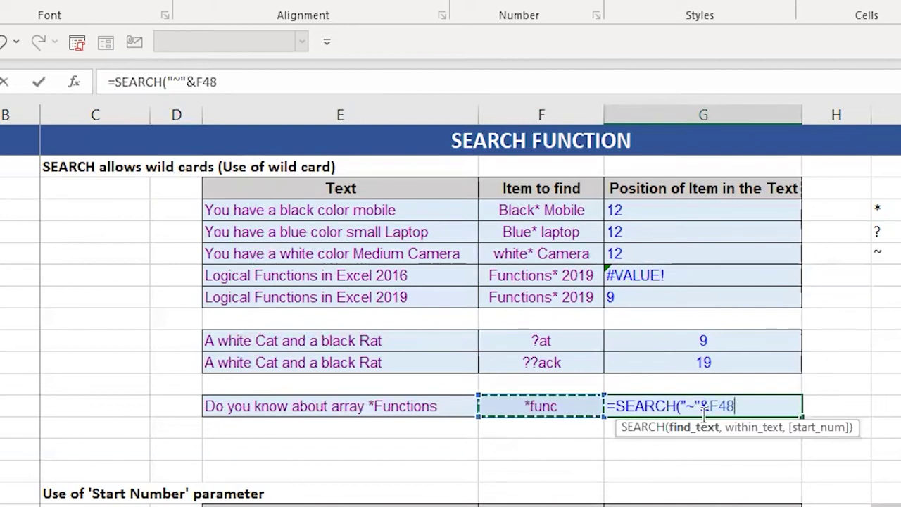
{"action": "type", "text": ","}
{"action": "key", "text": "Left"}
{"action": "key", "text": "Left"}
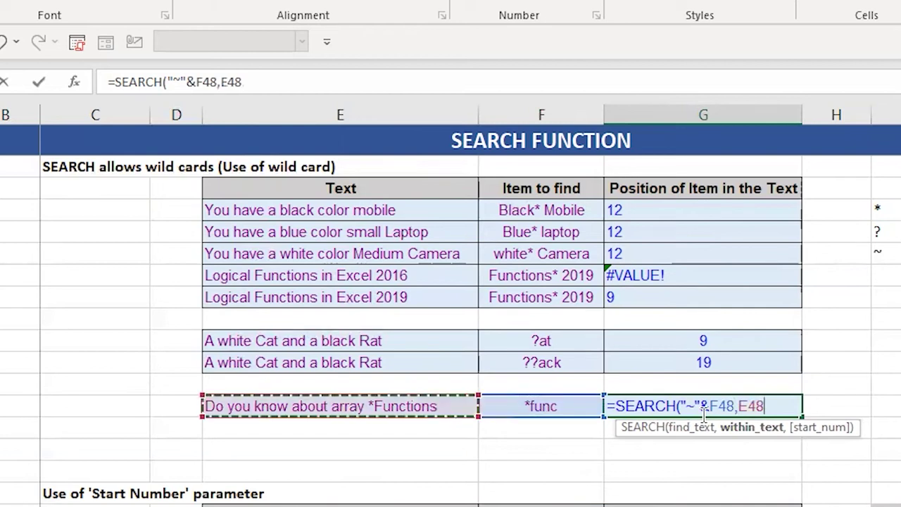
{"action": "key", "text": "Return"}
{"action": "left_click", "coordinate": [701, 412]}
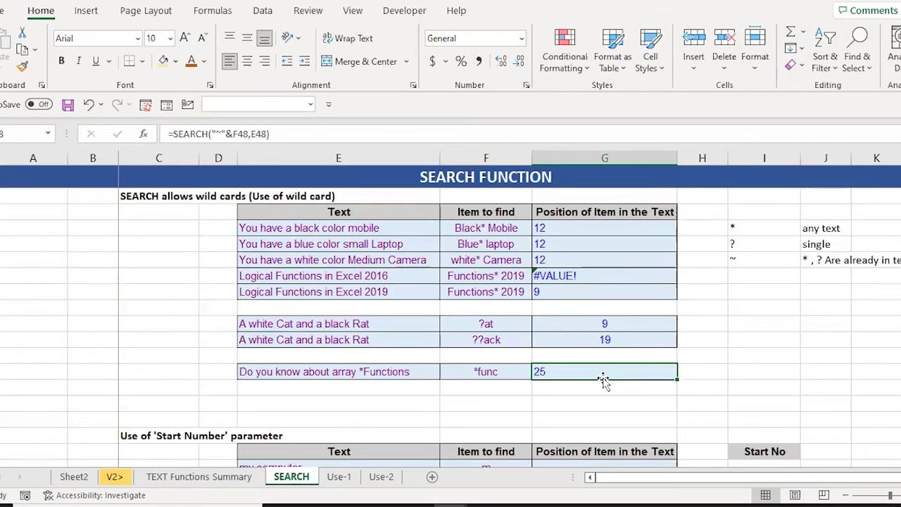
{"action": "key", "text": "Down"}
{"action": "key", "text": "Down"}
{"action": "key", "text": "Down"}
{"action": "key", "text": "Down"}
{"action": "key", "text": "Down"}
{"action": "key", "text": "Down"}
Enter a SEARCH formula in the my computer row's position cell, returning 1
{"action": "key", "text": "Up"}
{"action": "key", "text": "Up"}
{"action": "key", "text": "Up"}
{"action": "key", "text": "Up"}
{"action": "key", "text": "Up"}
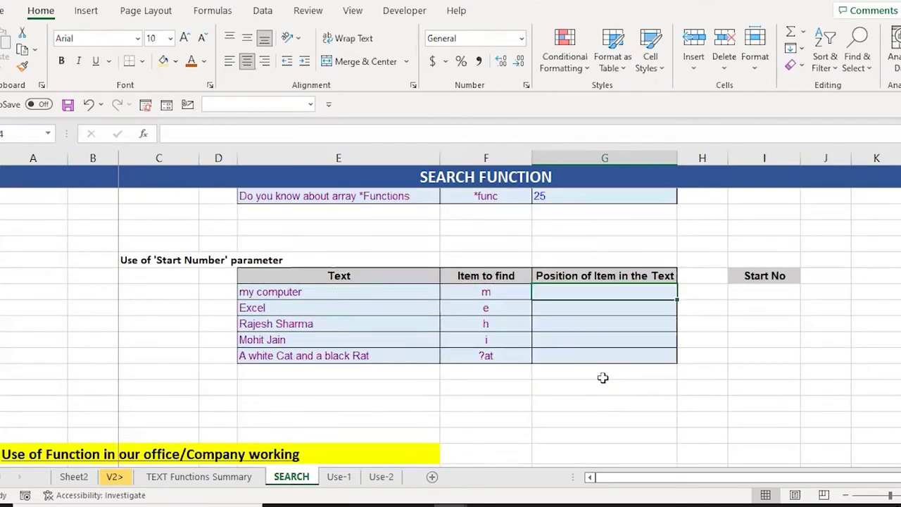
{"action": "type", "text": "="}
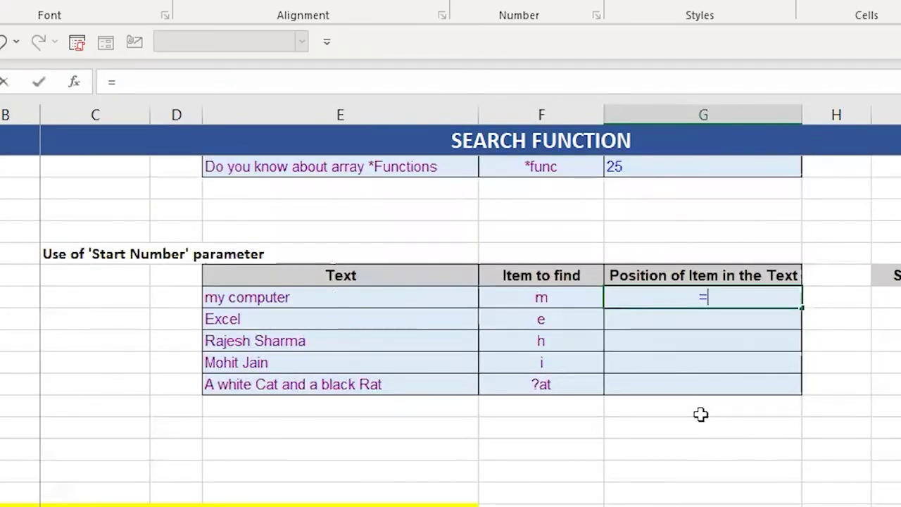
{"action": "type", "text": "s"}
{"action": "type", "text": "e"}
{"action": "key", "text": "Tab"}
{"action": "left_click", "coordinate": [546, 303]}
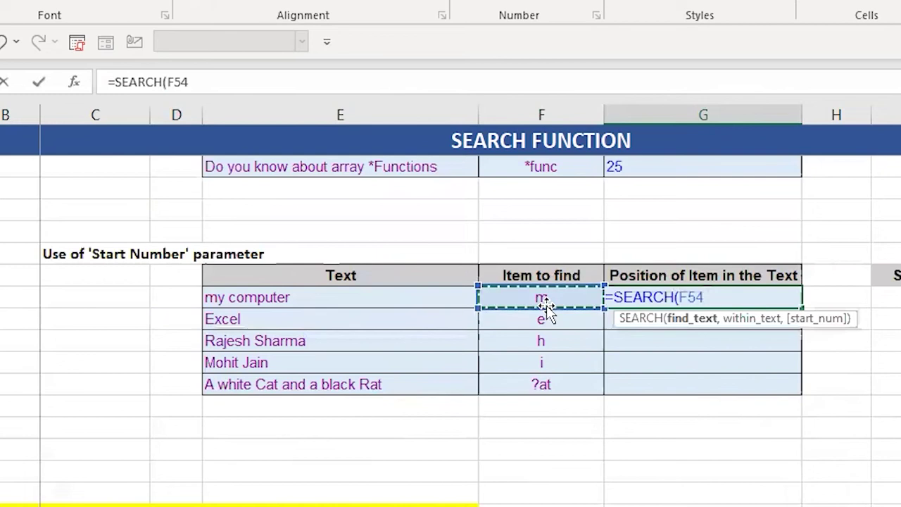
{"action": "type", "text": ","}
{"action": "key", "text": "Left"}
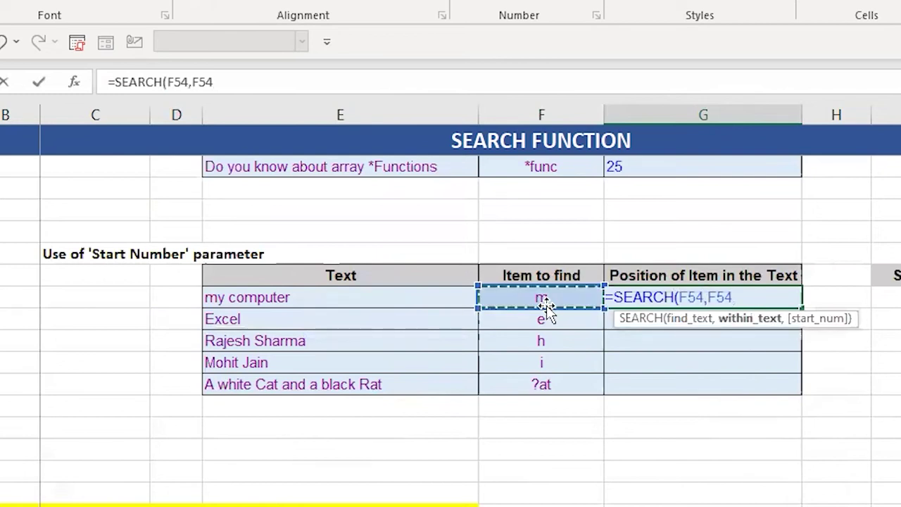
{"action": "key", "text": "Left"}
{"action": "type", "text": ")"}
{"action": "key", "text": "ctrl+Return"}
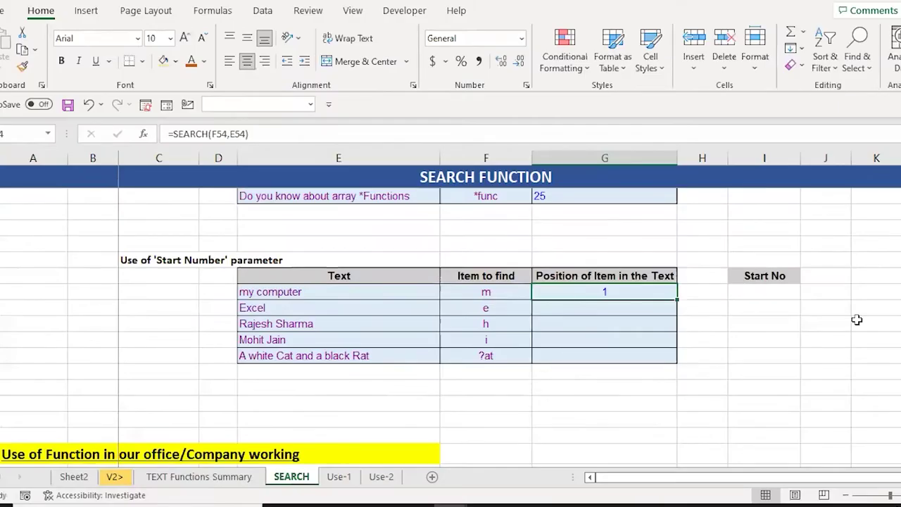
Enter 2 as the Start No for the my computer row
{"action": "key", "text": "Right"}
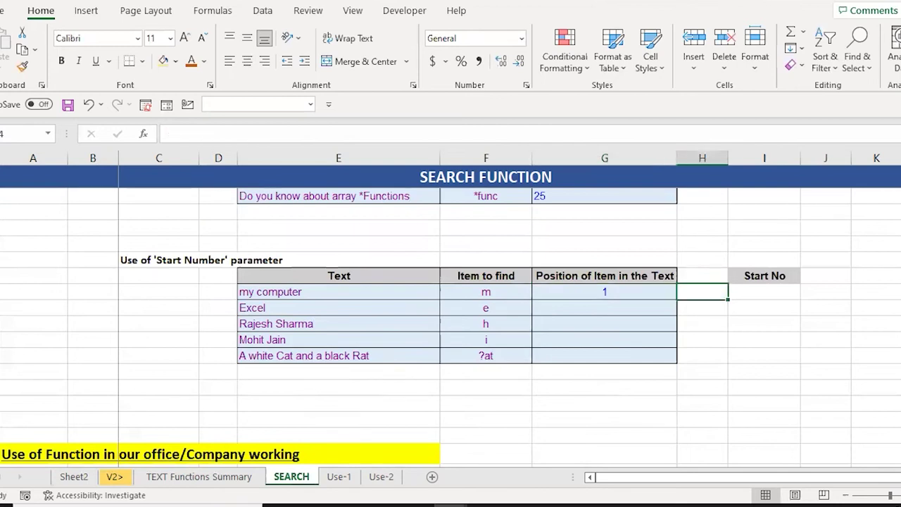
{"action": "key", "text": "Right"}
{"action": "type", "text": "2"}
{"action": "key", "text": "ctrl+Return"}
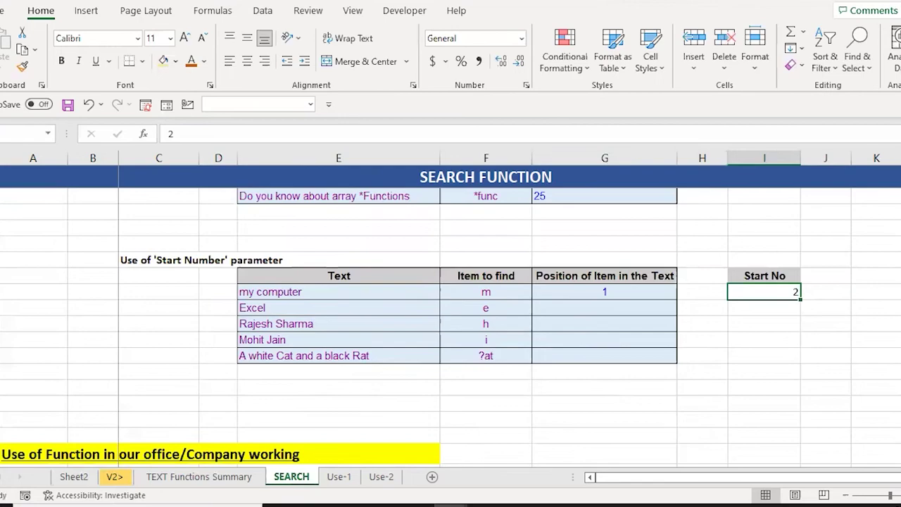
Rewrite G54 as =SEARCH(F54,E54,I54) so it starts searching from the Start No
{"action": "key", "text": "Left"}
{"action": "key", "text": "Left"}
{"action": "type", "text": "="}
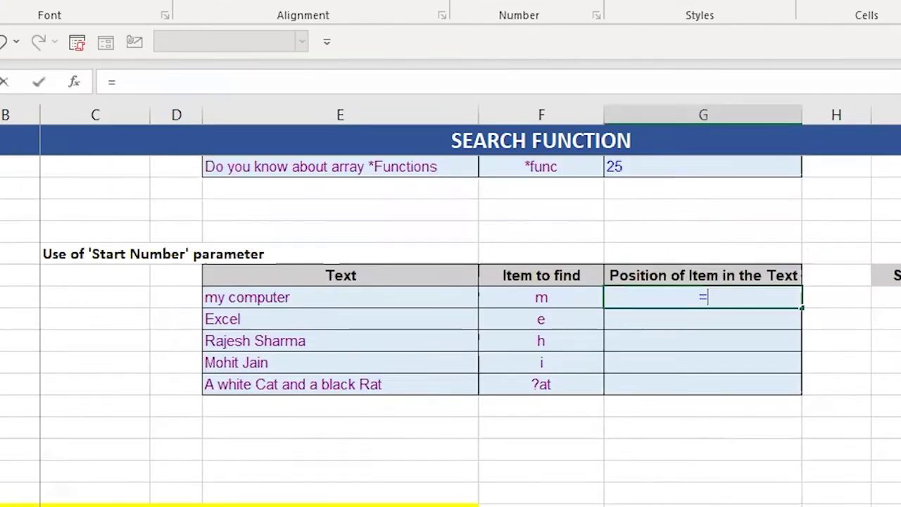
{"action": "type", "text": "si"}
{"action": "key", "text": "BackSpace"}
{"action": "type", "text": "e"}
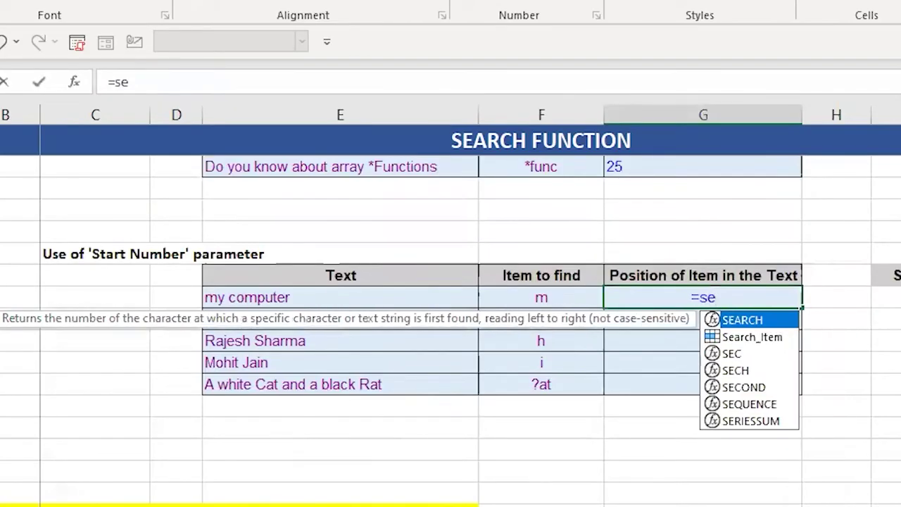
{"action": "key", "text": "Tab"}
{"action": "key", "text": "Left"}
{"action": "key", "text": "Left"}
{"action": "key", "text": "Right"}
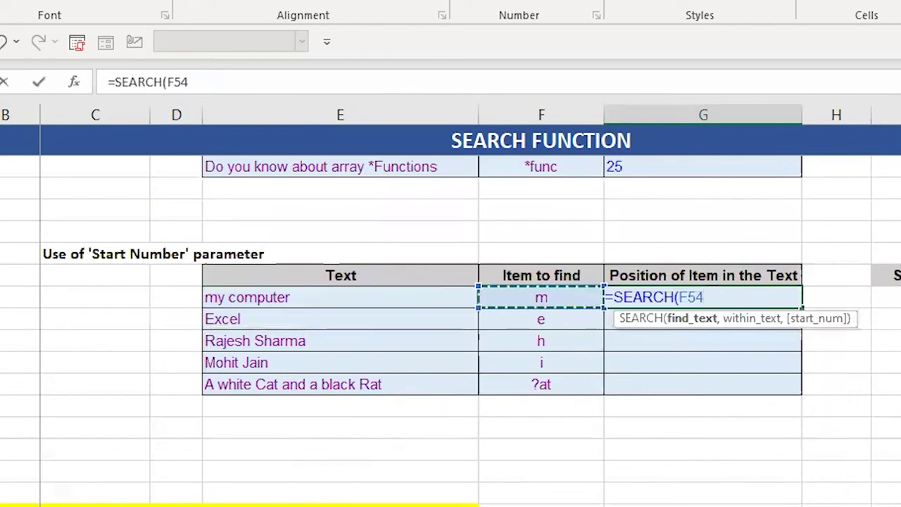
{"action": "type", "text": ","}
{"action": "key", "text": "Left"}
{"action": "key", "text": "Left"}
{"action": "type", "text": ","}
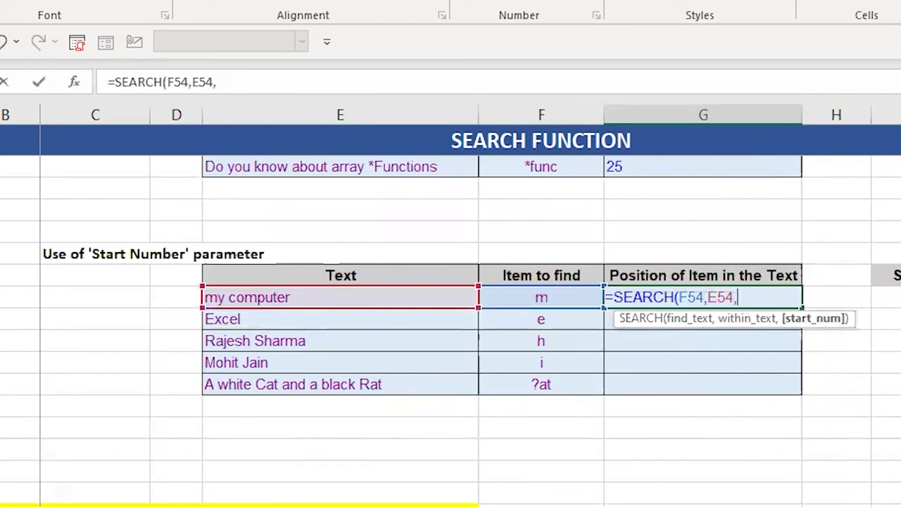
{"action": "key", "text": "Right"}
{"action": "key", "text": "Right"}
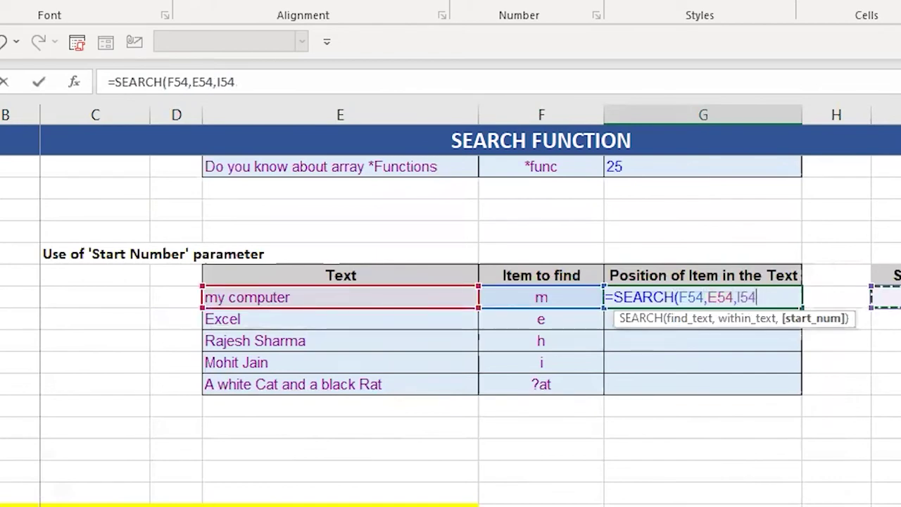
{"action": "type", "text": ")"}
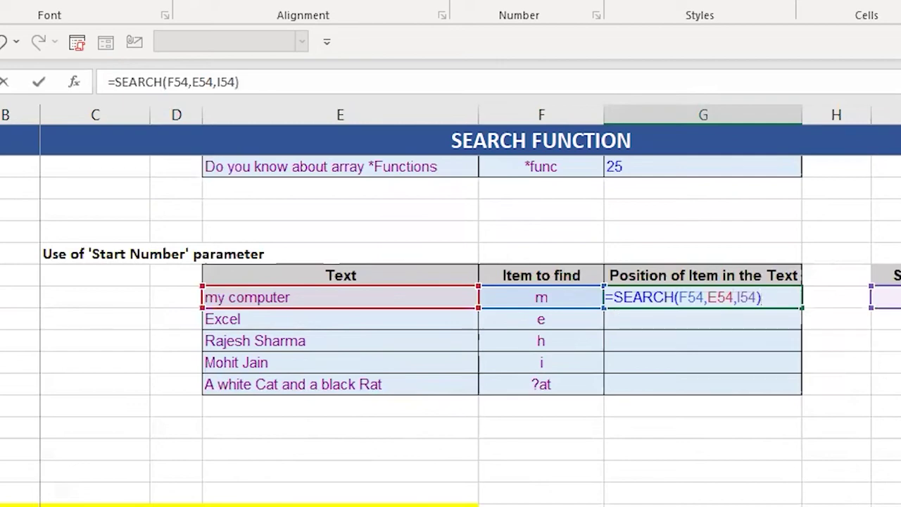
{"action": "key", "text": "ctrl+Return"}
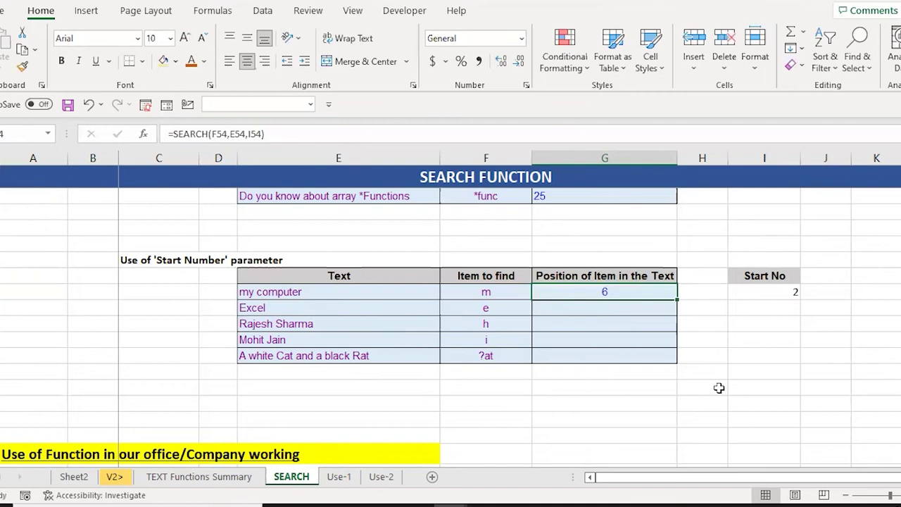
Copy the G54 SEARCH formula down to G55:G58
{"action": "key", "text": "ctrl+c"}
{"action": "key", "text": "Down"}
{"action": "key", "text": "shift+Down"}
{"action": "key", "text": "shift+Down"}
{"action": "key", "text": "shift+Down"}
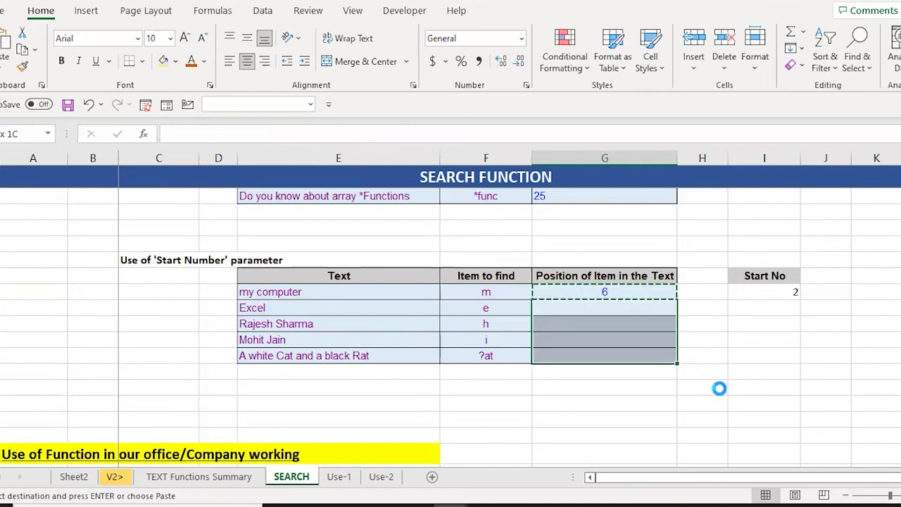
{"action": "key", "text": "Return"}
Fill the remaining Start No cells with 2, 7, 1 and 10
{"action": "key", "text": "Right"}
{"action": "key", "text": "Right"}
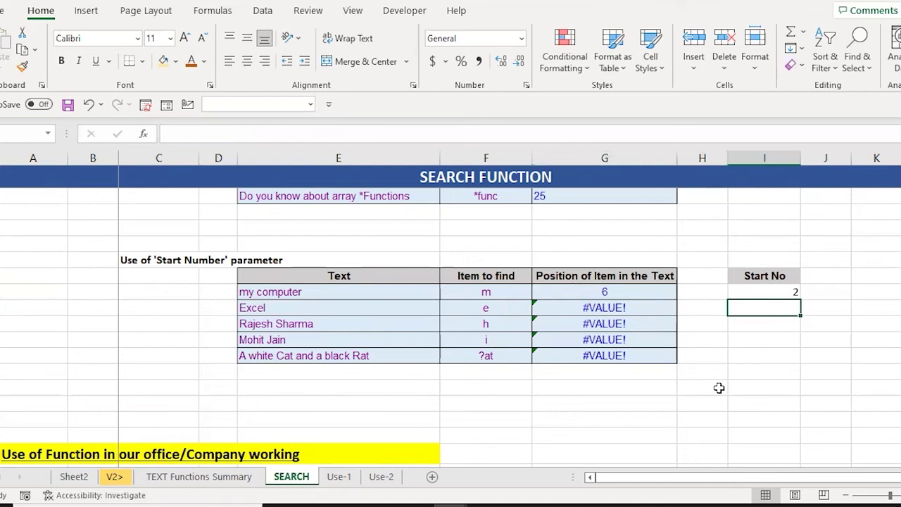
{"action": "type", "text": "1"}
{"action": "key", "text": "Return"}
{"action": "key", "text": "Up"}
{"action": "type", "text": "2"}
{"action": "key", "text": "Return"}
{"action": "key", "text": "Up"}
{"action": "key", "text": "Down"}
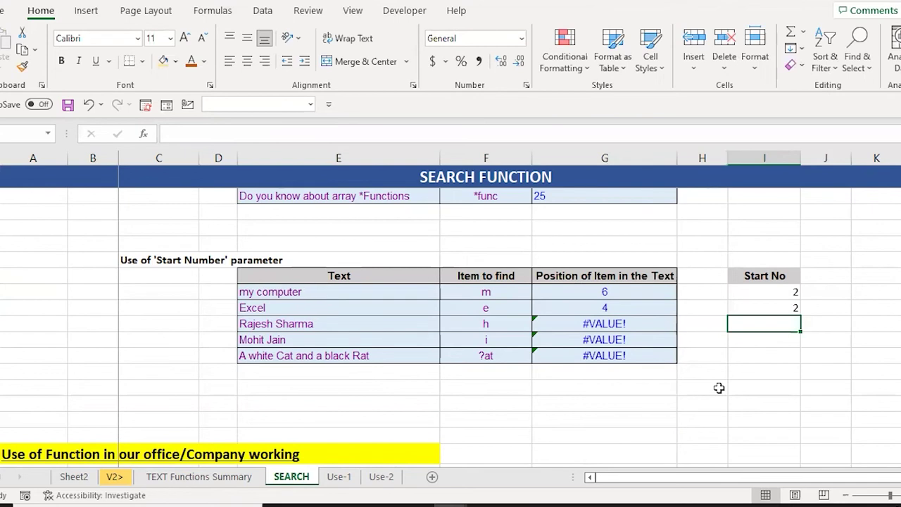
{"action": "type", "text": "1"}
{"action": "key", "text": "Return"}
{"action": "key", "text": "Up"}
{"action": "type", "text": "7"}
{"action": "key", "text": "Return"}
{"action": "key", "text": "Up"}
{"action": "key", "text": "Down"}
{"action": "type", "text": "1"}
{"action": "key", "text": "Return"}
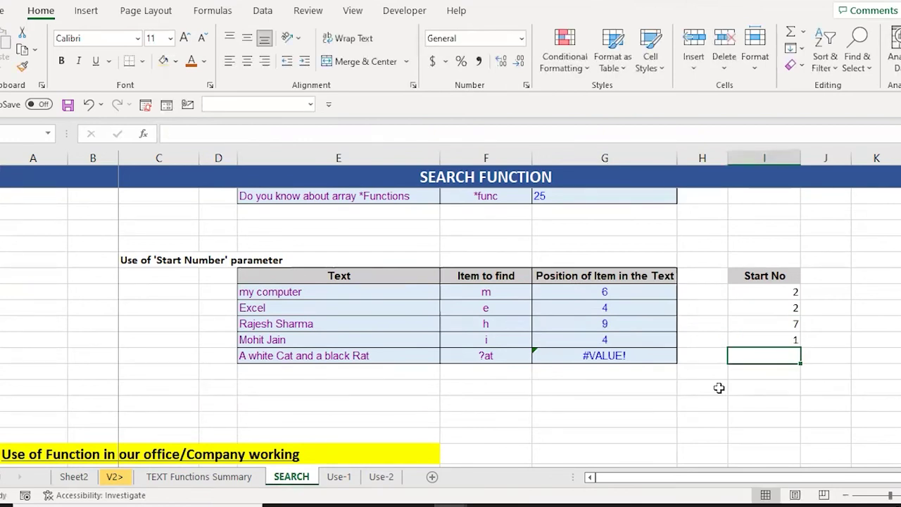
{"action": "type", "text": "1"}
{"action": "key", "text": "Return"}
{"action": "key", "text": "Up"}
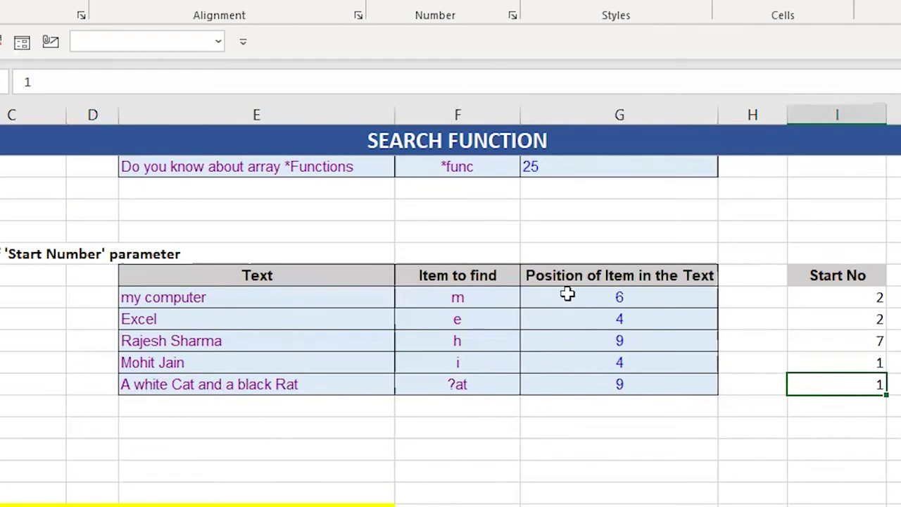
{"action": "key", "text": "F2"}
{"action": "type", "text": "0"}
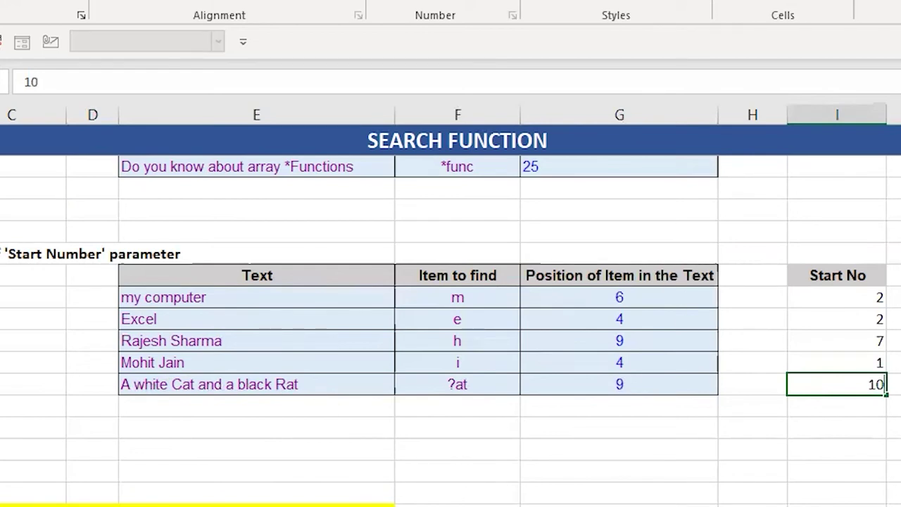
{"action": "key", "text": "ctrl+Return"}
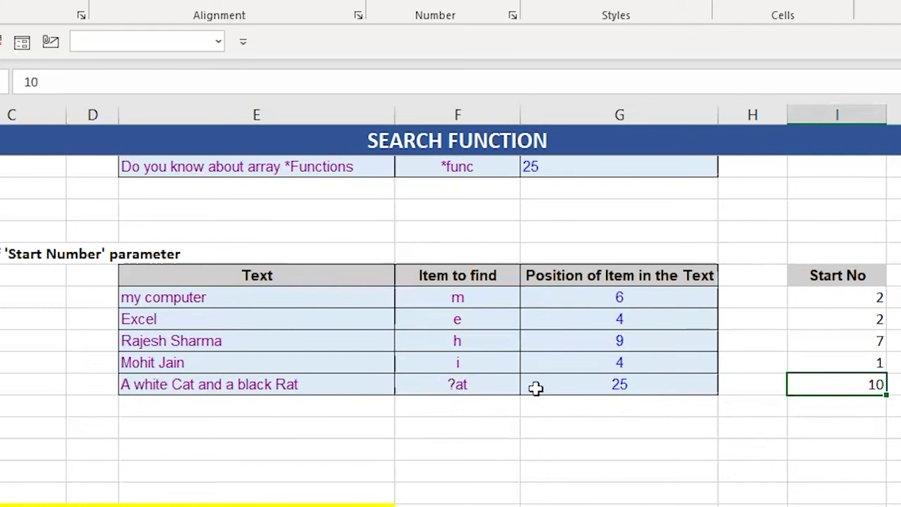
Review the ?at search result and switch to the Use-1 sheet
{"action": "key", "text": "Left"}
{"action": "key", "text": "Left"}
{"action": "key", "text": "Left"}
{"action": "key", "text": "Left"}
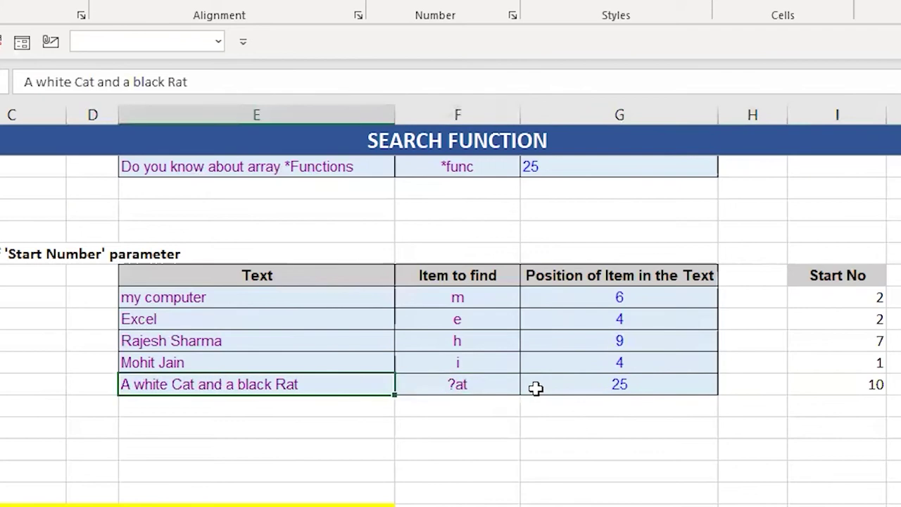
{"action": "key", "text": "Right"}
{"action": "key", "text": "Return"}
{"action": "scroll", "coordinate": [544, 359], "scroll_direction": "down", "scroll_amount": 1}
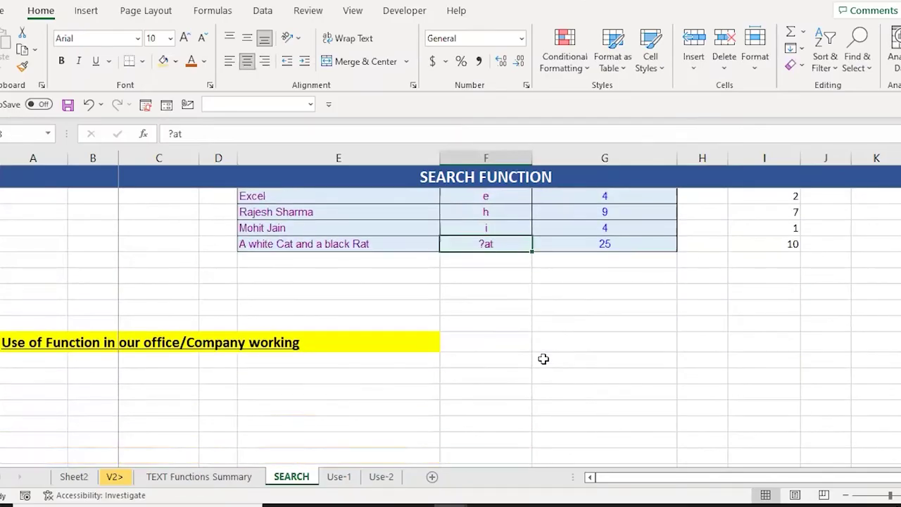
{"action": "key", "text": "ctrl+Page_Down"}
Change the lookup word in G4 to HDFC
{"action": "key", "text": "Down"}
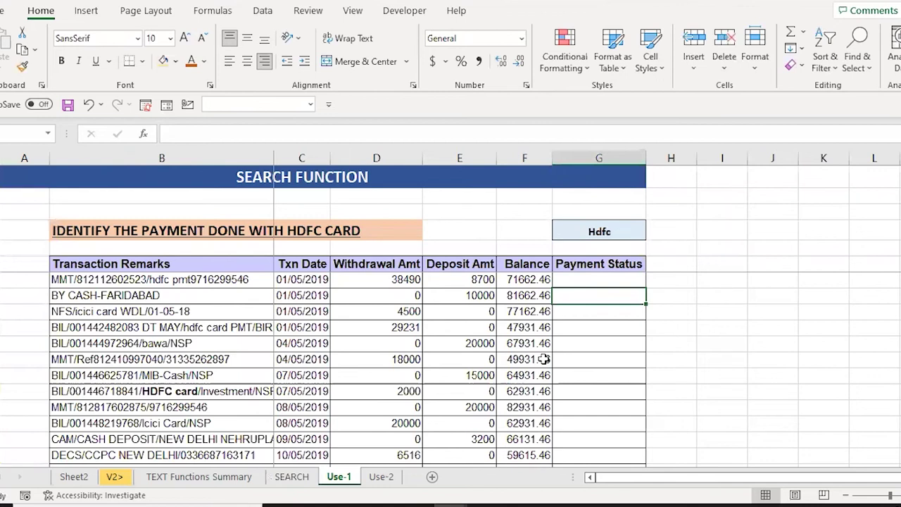
{"action": "key", "text": "Up"}
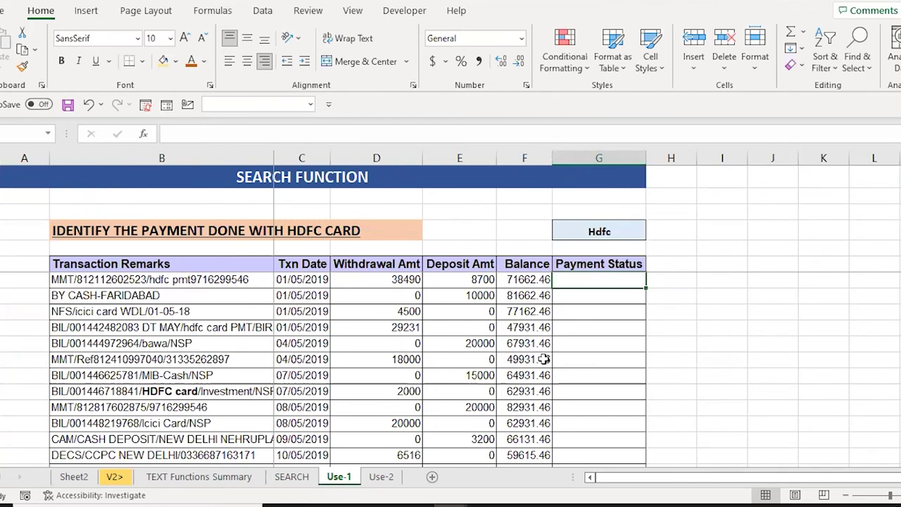
{"action": "key", "text": "Up"}
{"action": "key", "text": "Up"}
{"action": "key", "text": "Up"}
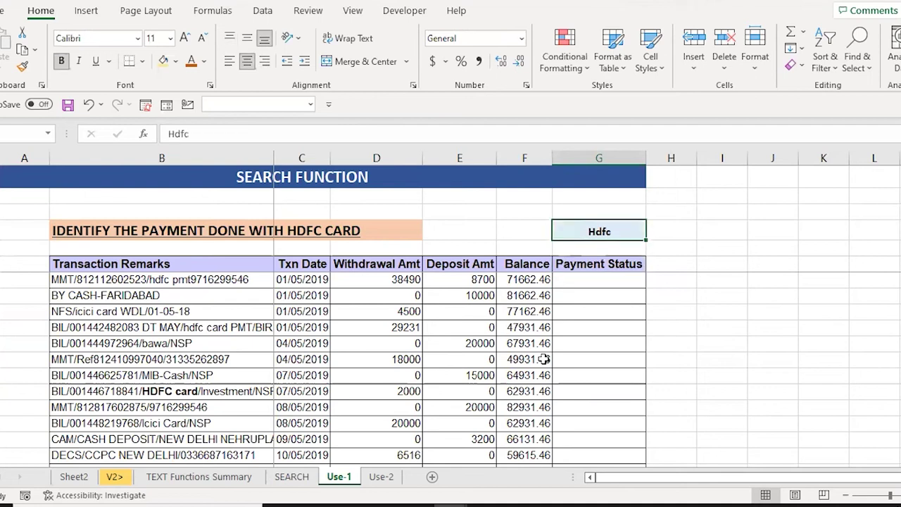
{"action": "type", "text": "ah"}
{"action": "key", "text": "BackSpace"}
{"action": "key", "text": "BackSpace"}
{"action": "type", "text": "HD"}
{"action": "key", "text": "BackSpace"}
{"action": "key", "text": "BackSpace"}
{"action": "type", "text": "hdfc"}
{"action": "key", "text": "Return"}
{"action": "key", "text": "Down"}
{"action": "key", "text": "Up"}
{"action": "key", "text": "Up"}
{"action": "type", "text": "HDFC"}
{"action": "key", "text": "Return"}
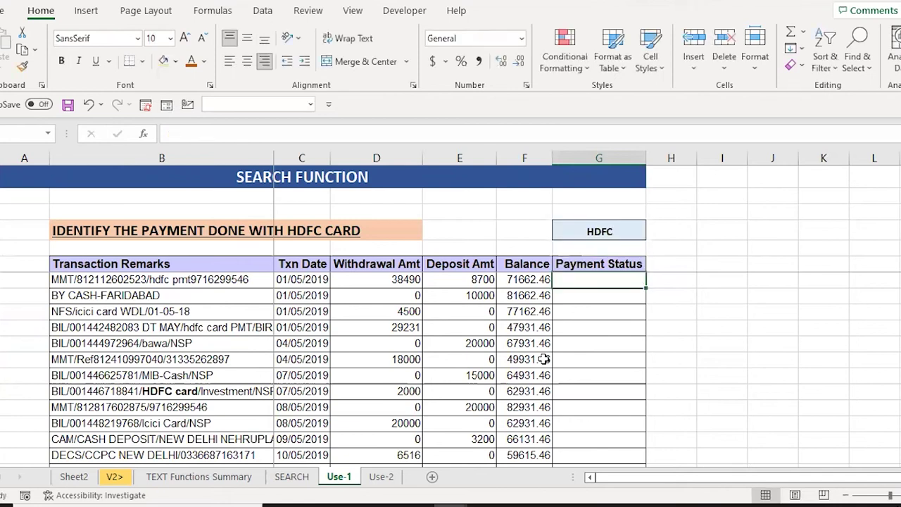
Enter =SEARCH($G$4,B7) in G7, returning 18 for the hdfc remark
{"action": "type", "text": "="}
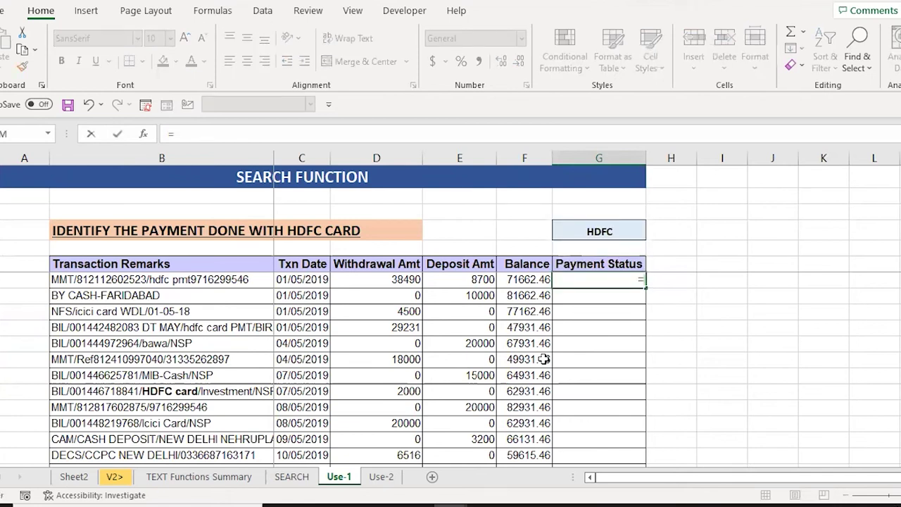
{"action": "type", "text": "SE"}
{"action": "key", "text": "Tab"}
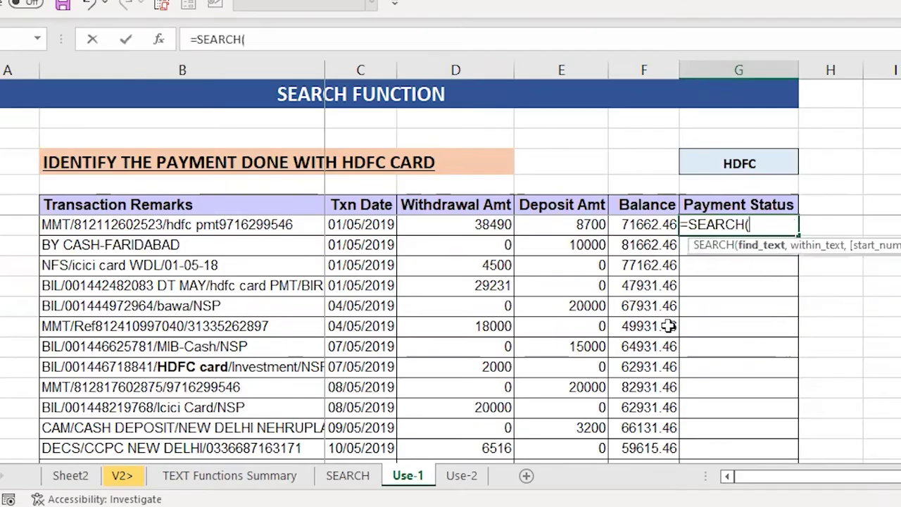
{"action": "key", "text": "Up"}
{"action": "key", "text": "Up"}
{"action": "key", "text": "Up"}
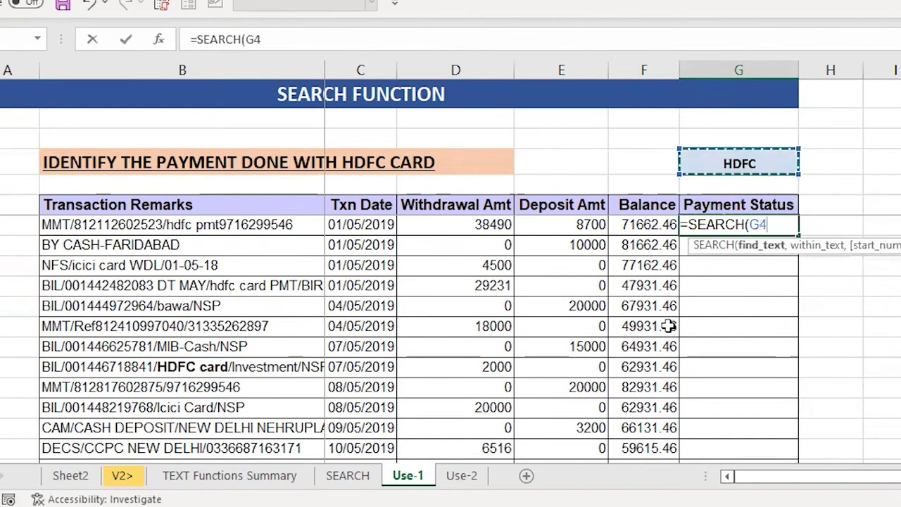
{"action": "key", "text": "F4"}
{"action": "type", "text": "$G$4,"}
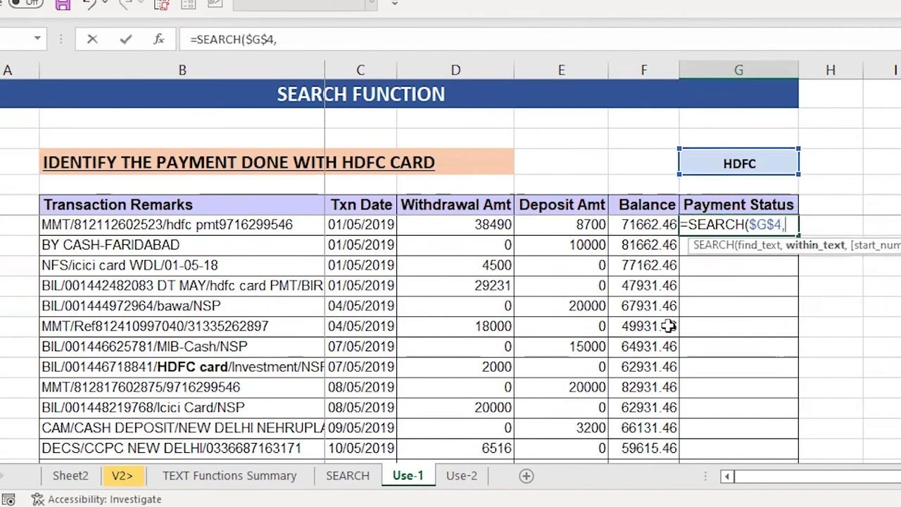
{"action": "key", "text": "Left"}
{"action": "key", "text": "Left"}
{"action": "key", "text": "Left"}
{"action": "key", "text": "Left"}
{"action": "key", "text": "Left"}
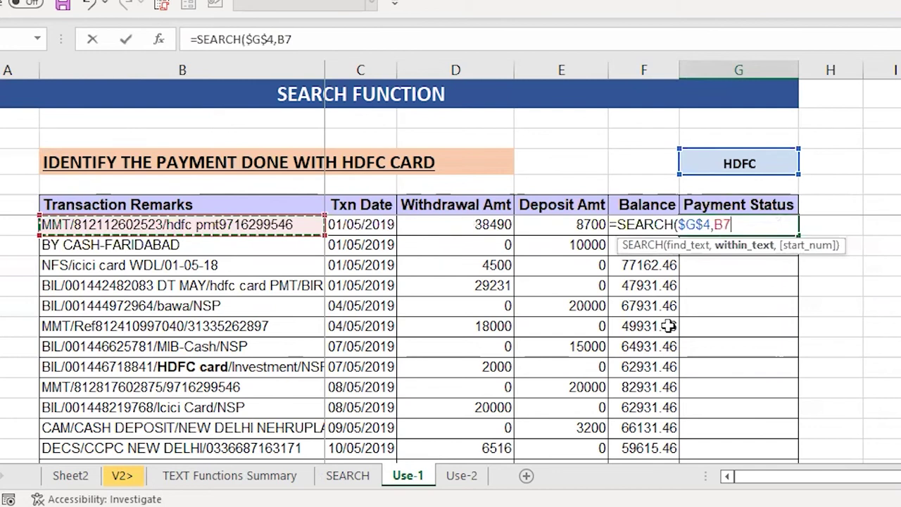
{"action": "type", "text": ")"}
{"action": "key", "text": "ctrl+Return"}
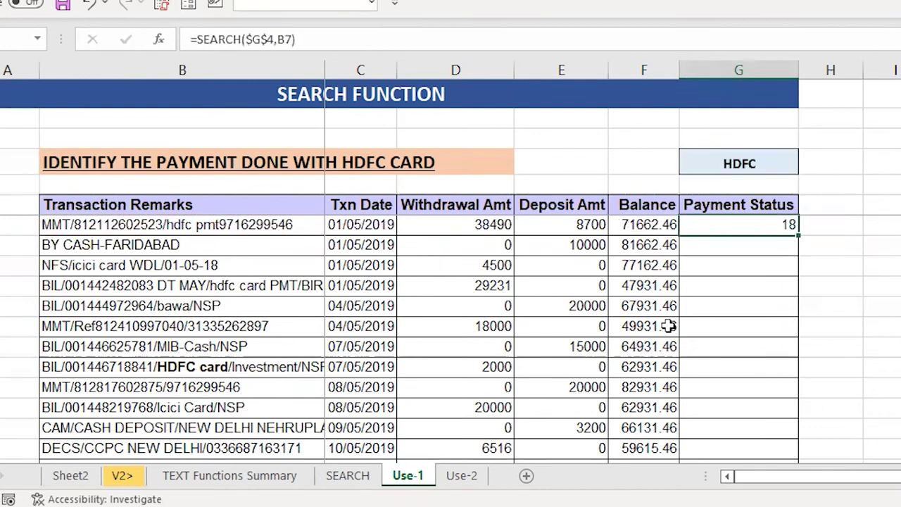
{"action": "key", "text": "Left"}
{"action": "key", "text": "Left"}
{"action": "key", "text": "Left"}
{"action": "key", "text": "Left"}
{"action": "key", "text": "Right"}
{"action": "key", "text": "Right"}
{"action": "key", "text": "Right"}
{"action": "key", "text": "Right"}
{"action": "key", "text": "Up"}
{"action": "key", "text": "Up"}
{"action": "key", "text": "Up"}
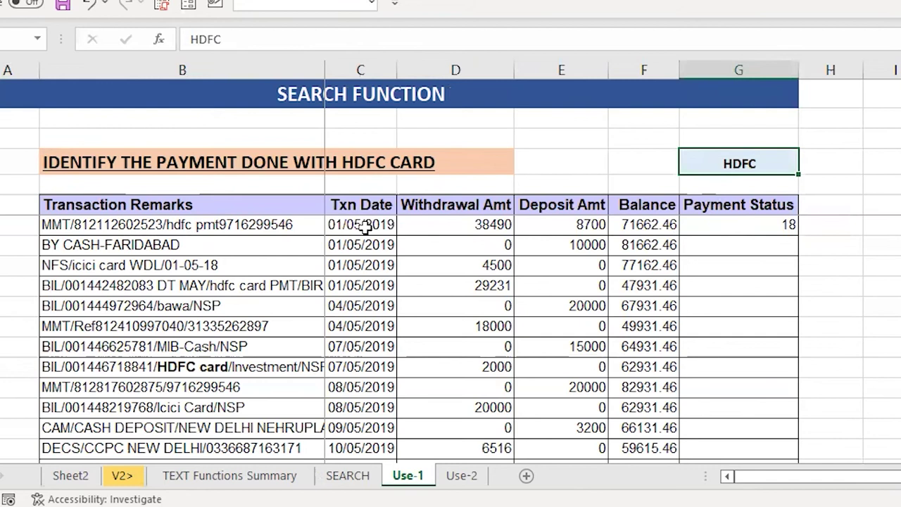
Copy the G7 SEARCH formula down the whole Payment Status column
{"action": "left_click", "coordinate": [767, 224]}
{"action": "key", "text": "F2"}
{"action": "key", "text": "Escape"}
{"action": "key", "text": "ctrl+c"}
{"action": "key", "text": "Left"}
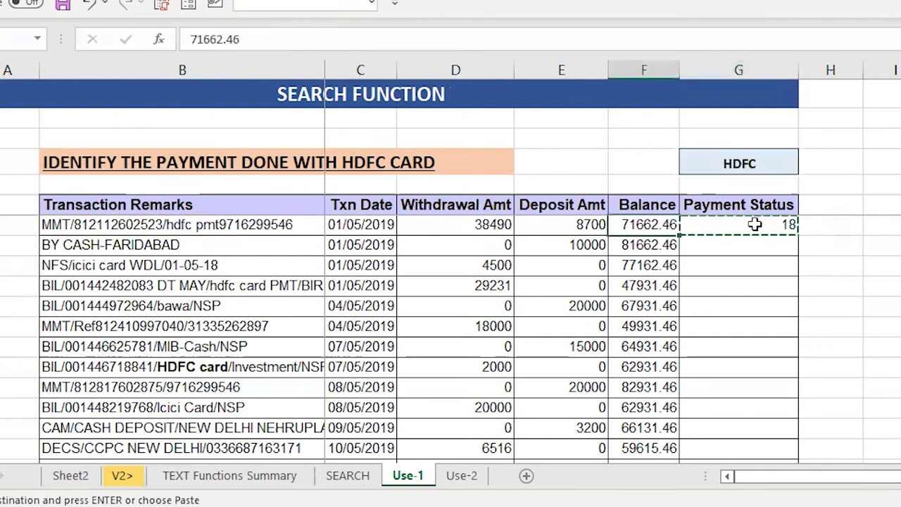
{"action": "key", "text": "ctrl+Down"}
{"action": "key", "text": "Right"}
{"action": "key", "text": "ctrl+shift+Up"}
{"action": "key", "text": "Return"}
{"action": "key", "text": "Up"}
{"action": "key", "text": "Down"}
{"action": "key", "text": "Down"}
{"action": "key", "text": "Down"}
{"action": "key", "text": "Up"}
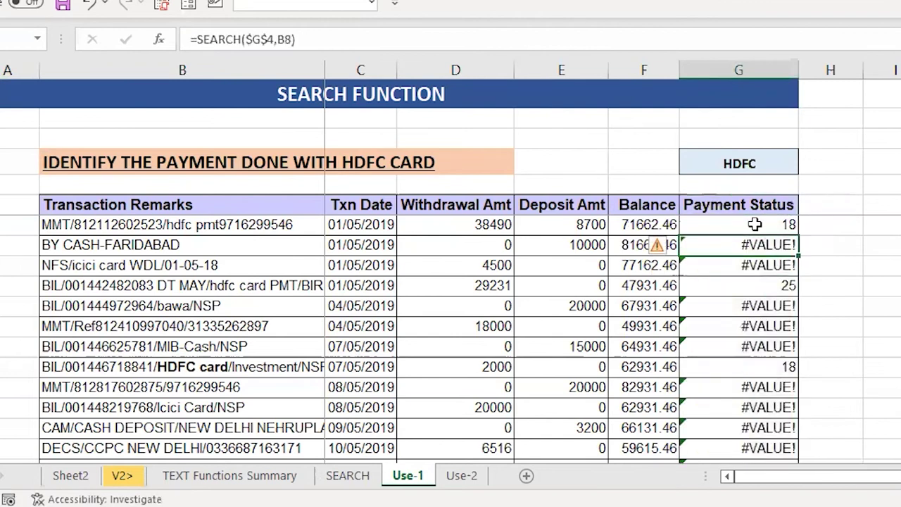
Change the search term in G4 to ICICI, giving 5 and 18 for icici rows
{"action": "key", "text": "Left"}
{"action": "key", "text": "Left"}
{"action": "key", "text": "Left"}
{"action": "key", "text": "Left"}
{"action": "key", "text": "Left"}
{"action": "key", "text": "Right"}
{"action": "key", "text": "Right"}
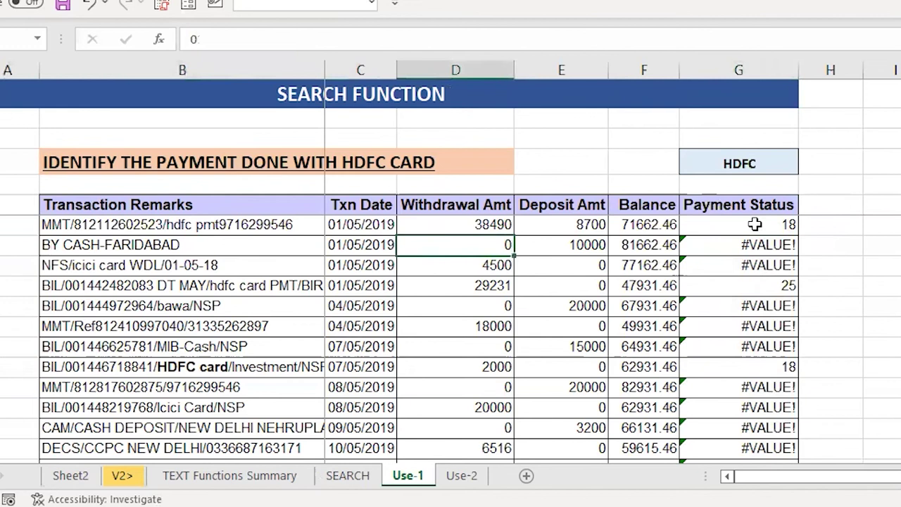
{"action": "key", "text": "Right"}
{"action": "key", "text": "Right"}
{"action": "key", "text": "Right"}
{"action": "key", "text": "Up"}
{"action": "key", "text": "Up"}
{"action": "key", "text": "Up"}
{"action": "key", "text": "Up"}
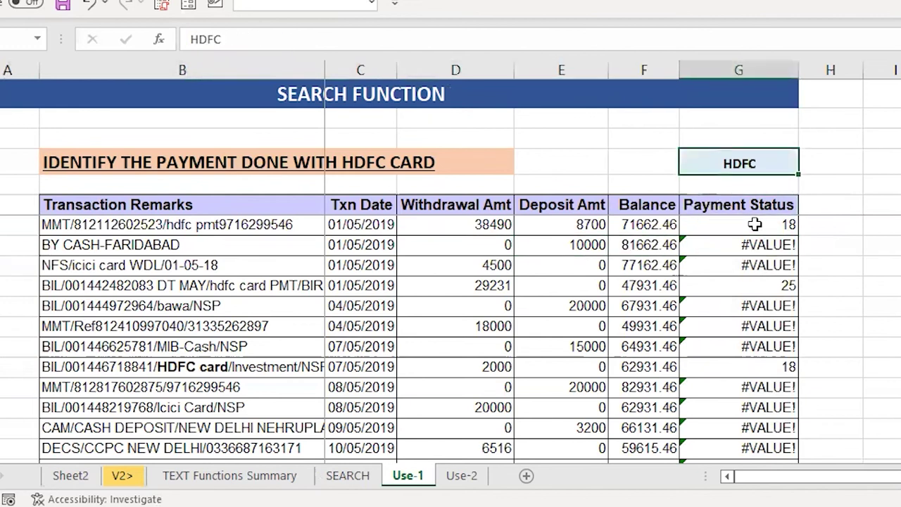
{"action": "type", "text": "ICICI"}
{"action": "key", "text": "Return"}
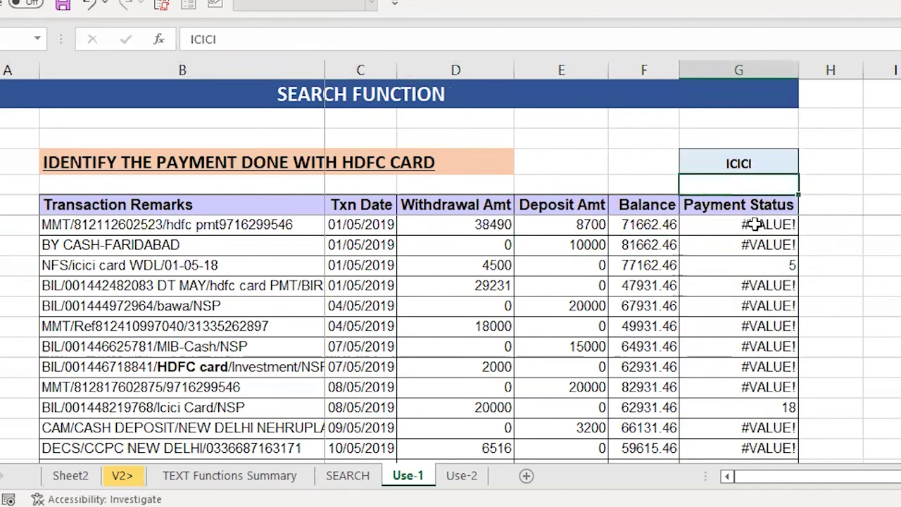
{"action": "key", "text": "Down"}
{"action": "key", "text": "Down"}
Open G7's SEARCH formula for editing at its start
{"action": "key", "text": "Down"}
{"action": "key", "text": "Down"}
{"action": "key", "text": "Down"}
{"action": "key", "text": "Down"}
{"action": "key", "text": "Down"}
{"action": "key", "text": "Down"}
{"action": "key", "text": "Down"}
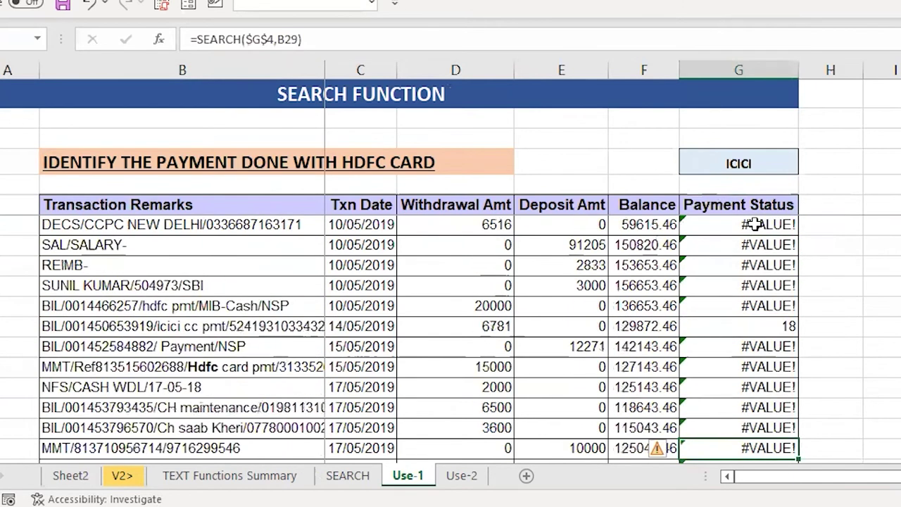
{"action": "key", "text": "ctrl+Up"}
{"action": "key", "text": "Down"}
{"action": "key", "text": "Down"}
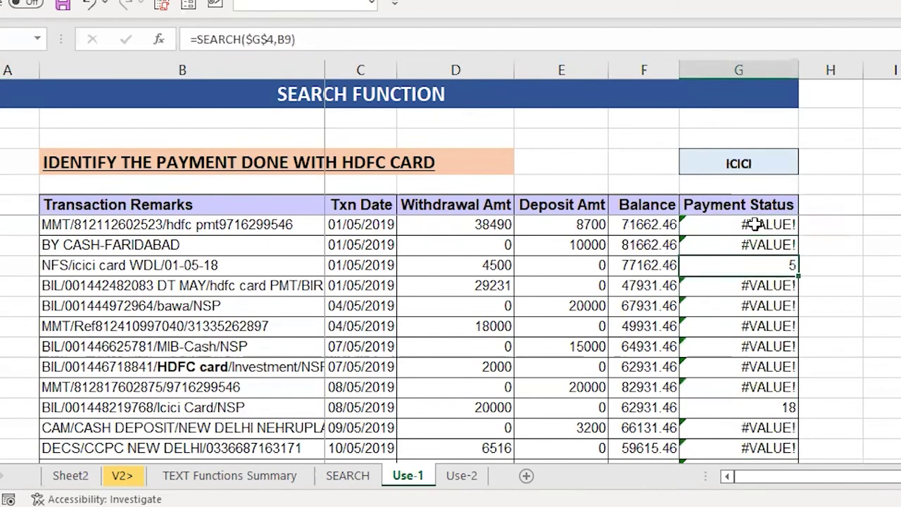
{"action": "key", "text": "Up"}
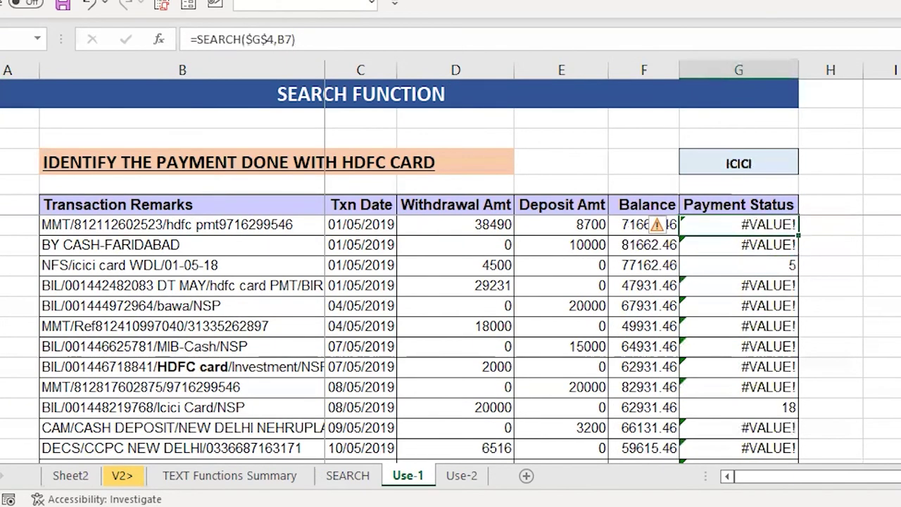
{"action": "key", "text": "F2"}
{"action": "key", "text": "Left"}
{"action": "key", "text": "Left"}
{"action": "key", "text": "Left"}
{"action": "key", "text": "Left"}
{"action": "key", "text": "Left"}
{"action": "key", "text": "Left"}
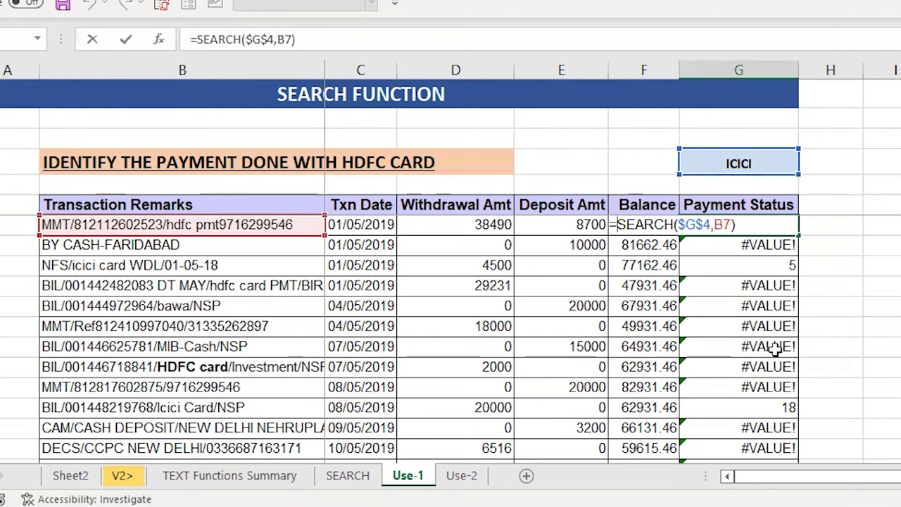
Wrap G7 as =IF(ISNUMBER(SEARCH($G$4,B7)),"Payment found","pmt not found")
{"action": "left_click", "coordinate": [805, 337]}
{"action": "key", "text": "Escape"}
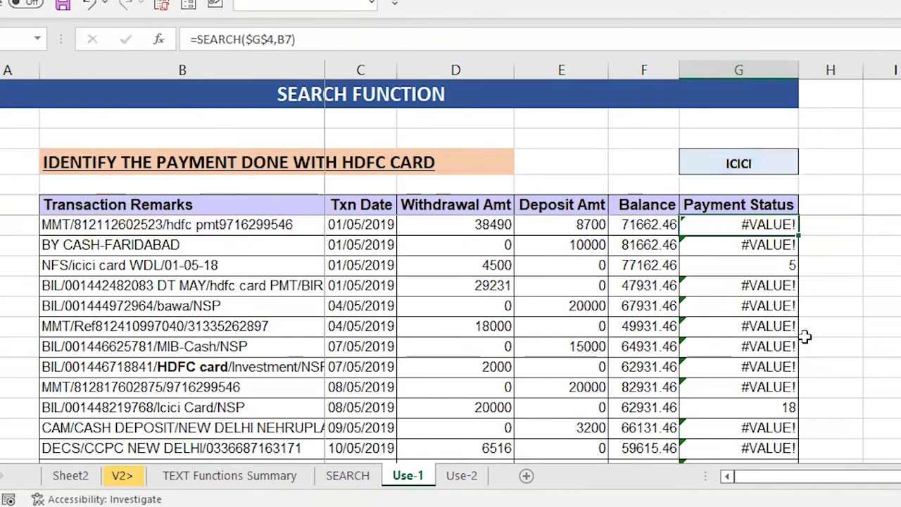
{"action": "left_click", "coordinate": [368, 36]}
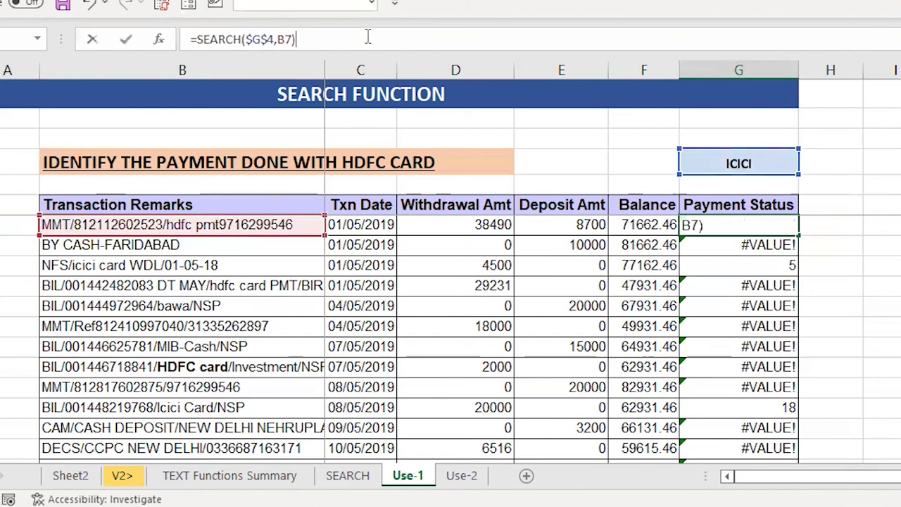
{"action": "key", "text": "Left"}
{"action": "key", "text": "Left"}
{"action": "key", "text": "Left"}
{"action": "key", "text": "Left"}
{"action": "key", "text": "Left"}
{"action": "key", "text": "Left"}
{"action": "key", "text": "Left"}
{"action": "key", "text": "Left"}
{"action": "key", "text": "Left"}
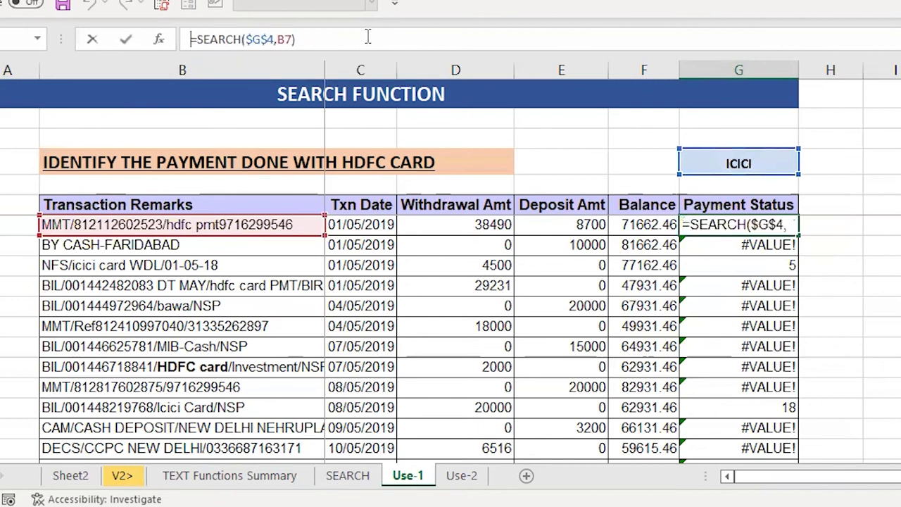
{"action": "type", "text": "IF("}
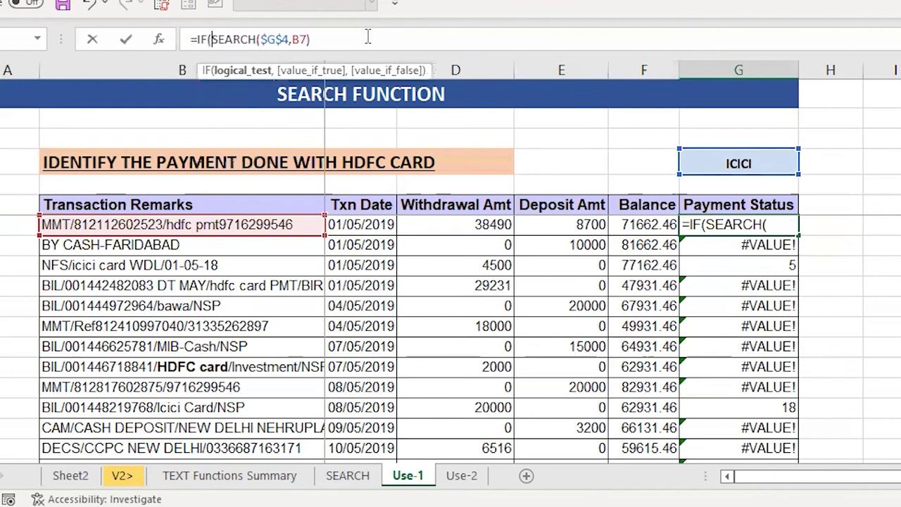
{"action": "type", "text": "I"}
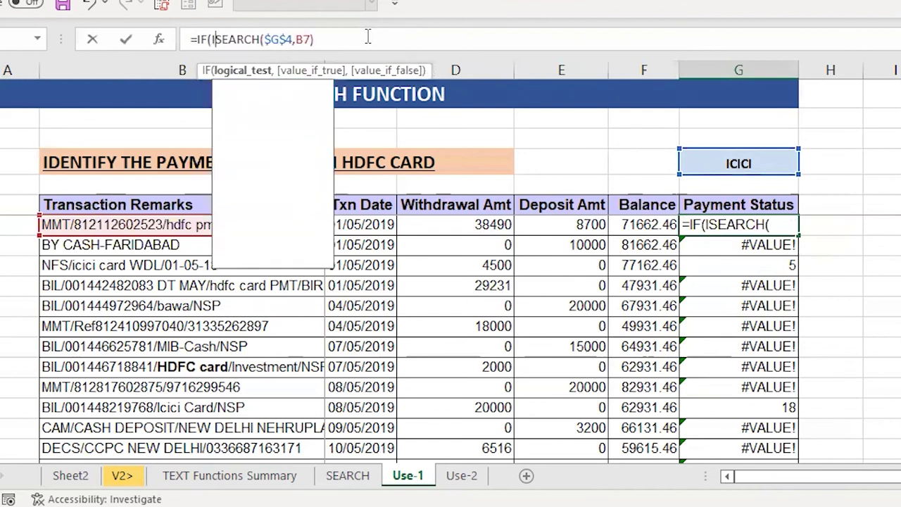
{"action": "type", "text": "SNU"}
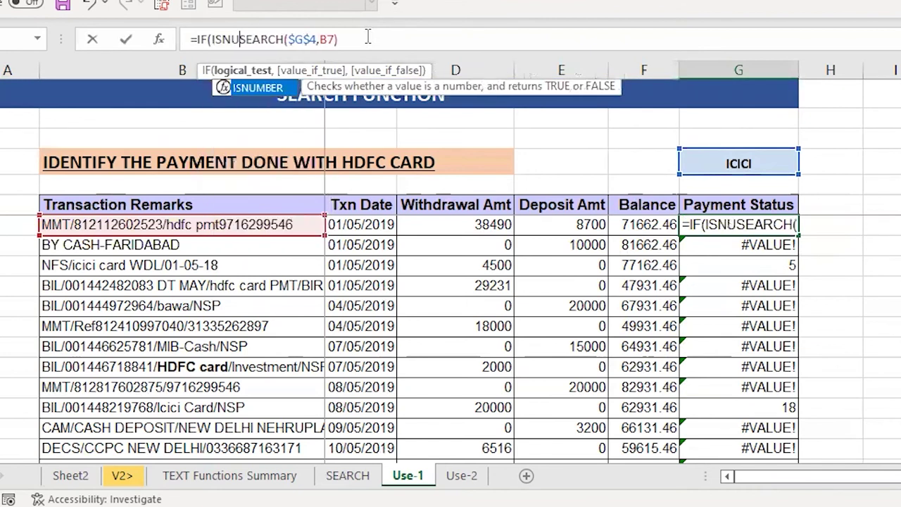
{"action": "key", "text": "Tab"}
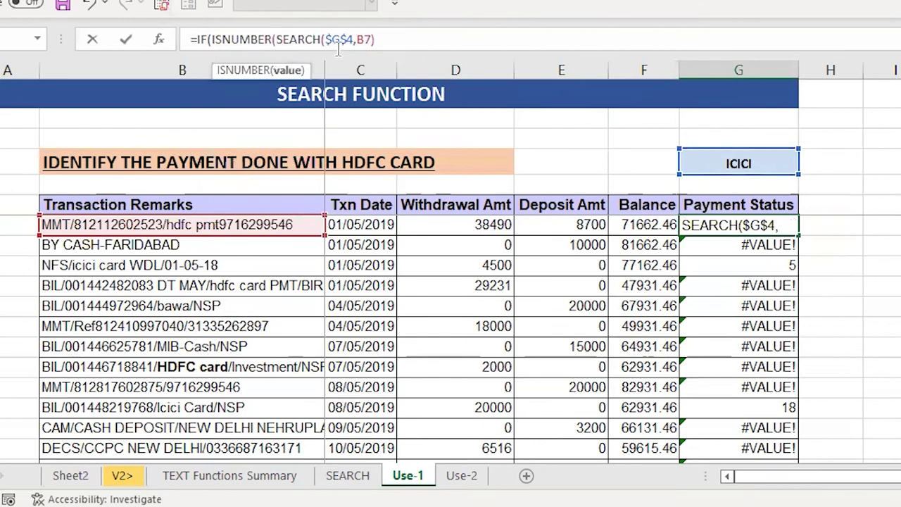
{"action": "type", "text": ")"}
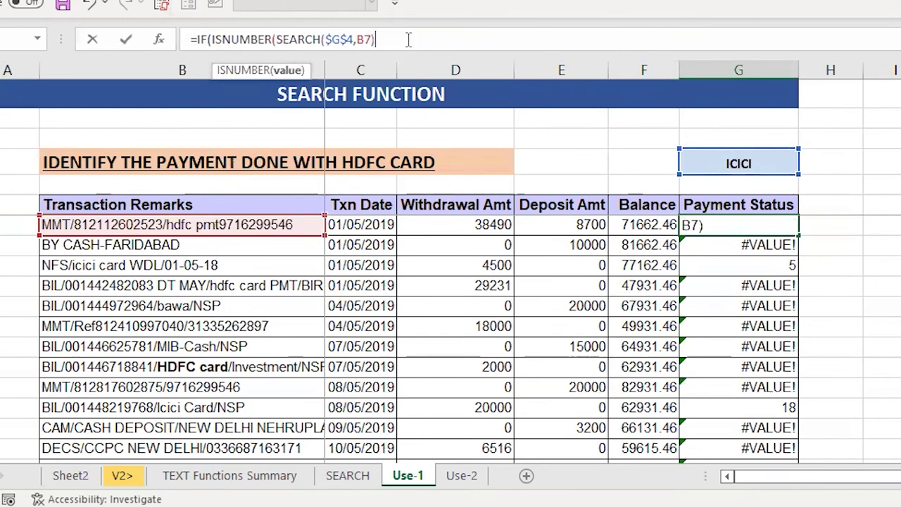
{"action": "type", "text": "),\"Pay"}
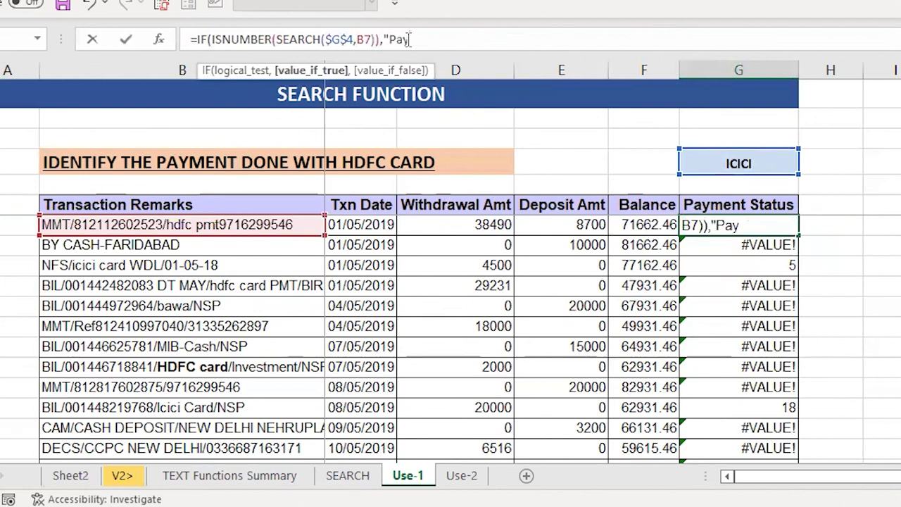
{"action": "type", "text": "ment found\","}
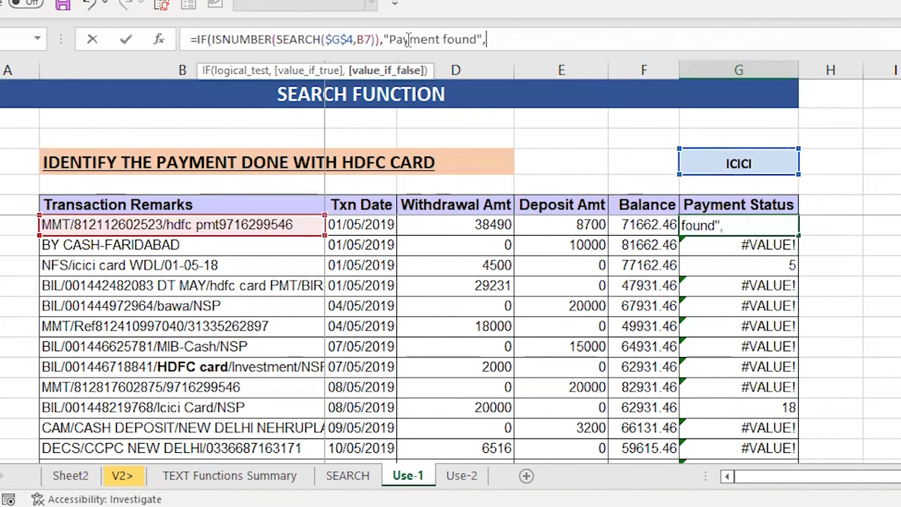
{"action": "type", "text": "\"pmt not fou"}
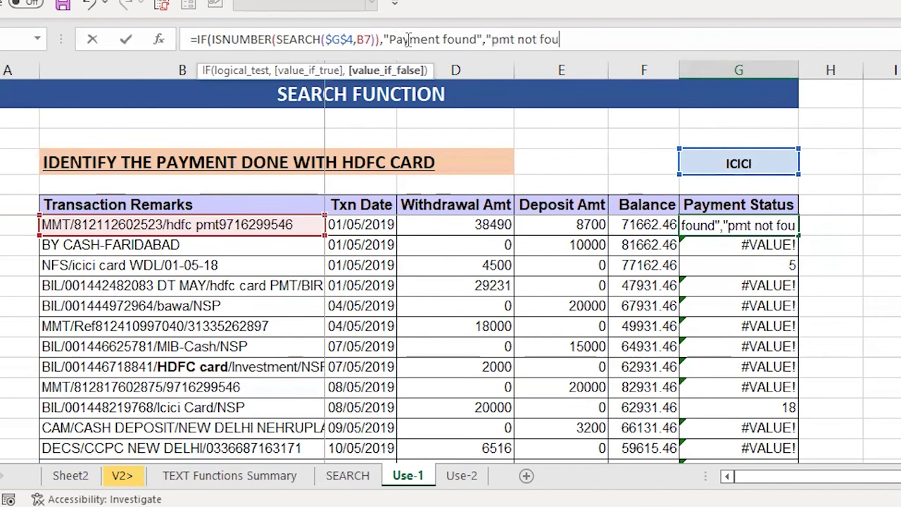
{"action": "type", "text": "nd\")"}
{"action": "key", "text": "ctrl+Return"}
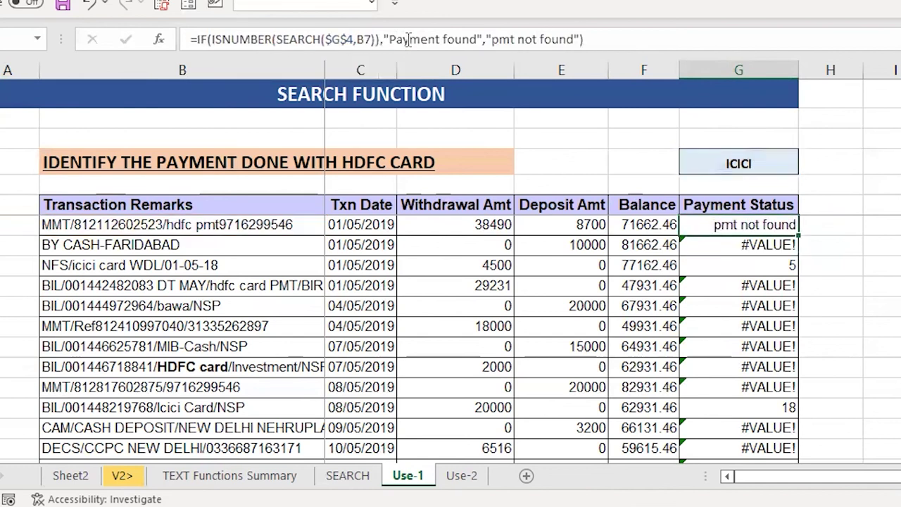
Paste Special only the formula from G7 down the Payment Status column
{"action": "key", "text": "ctrl+c"}
{"action": "key", "text": "ctrl+shift+Down"}
{"action": "key", "text": "ctrl+alt+v"}
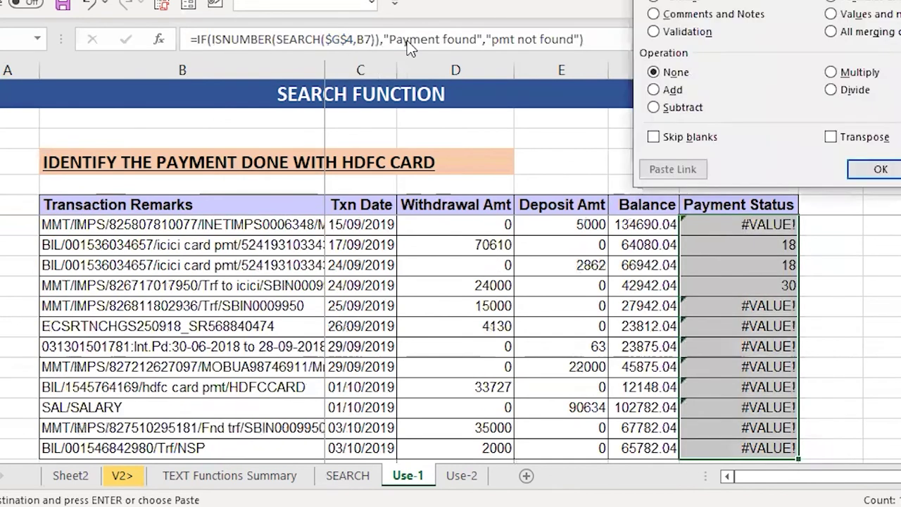
{"action": "key", "text": "Return"}
{"action": "key", "text": "Up"}
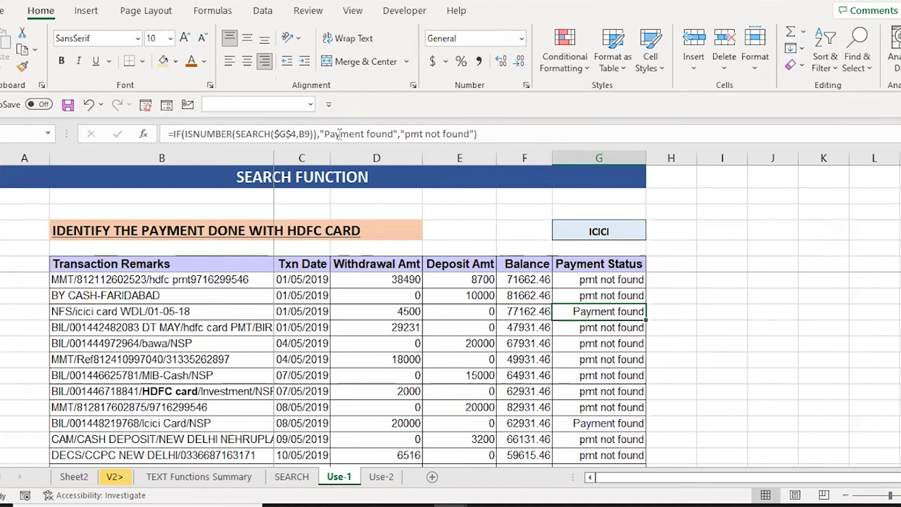
Set the search term in G4 to hdfc, leaving three rows marked Payment found
{"action": "key", "text": "Up"}
{"action": "key", "text": "Up"}
{"action": "key", "text": "Up"}
{"action": "key", "text": "Up"}
{"action": "key", "text": "Up"}
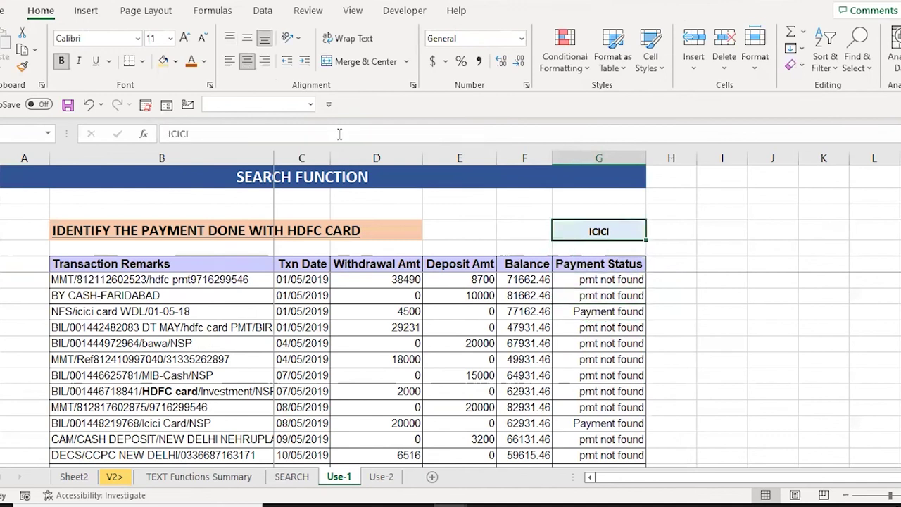
{"action": "type", "text": "hd"}
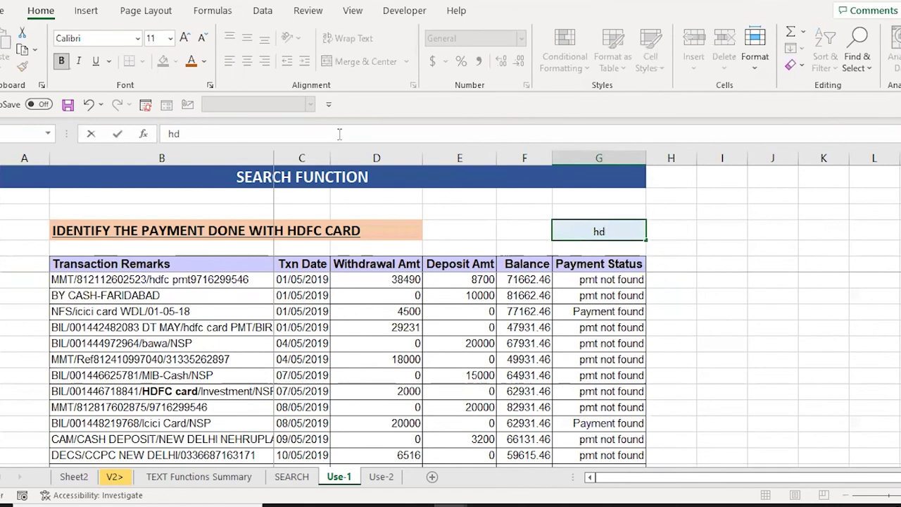
{"action": "type", "text": "fc"}
{"action": "key", "text": "Return"}
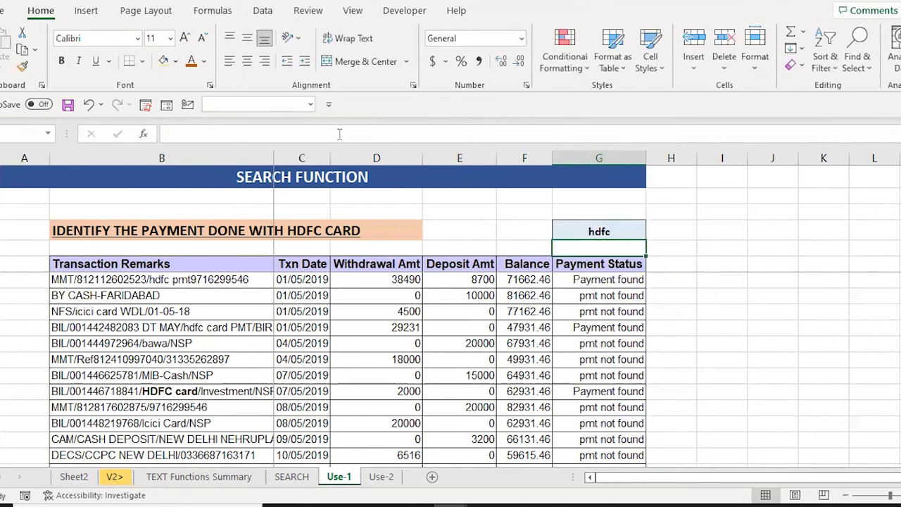
{"action": "key", "text": "Down"}
{"action": "key", "text": "Down"}
{"action": "key", "text": "Down"}
{"action": "key", "text": "Down"}
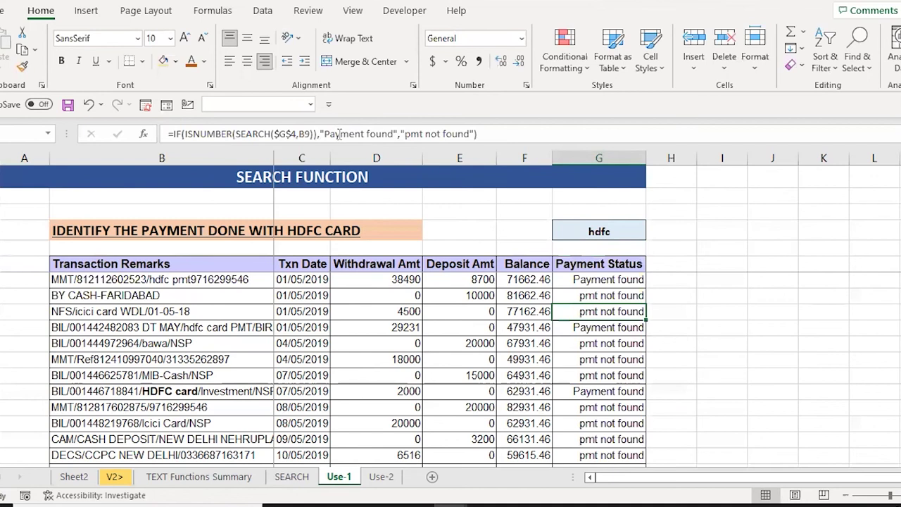
{"action": "key", "text": "Down"}
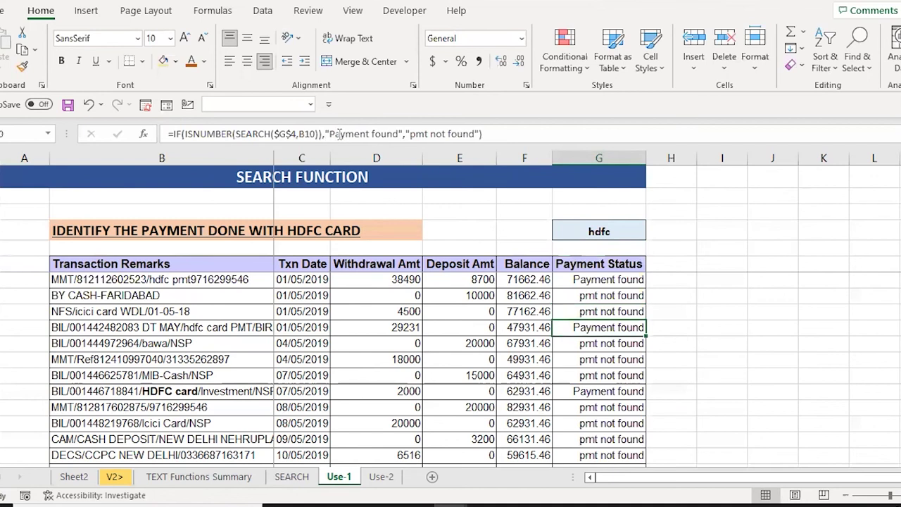
Switch to the Use-2 sheet and look over the Currency column entries
{"action": "left_click", "coordinate": [381, 477]}
{"action": "key", "text": "Up"}
{"action": "key", "text": "Up"}
{"action": "key", "text": "Up"}
{"action": "key", "text": "Up"}
{"action": "key", "text": "Down"}
{"action": "key", "text": "Down"}
{"action": "key", "text": "Down"}
{"action": "key", "text": "Down"}
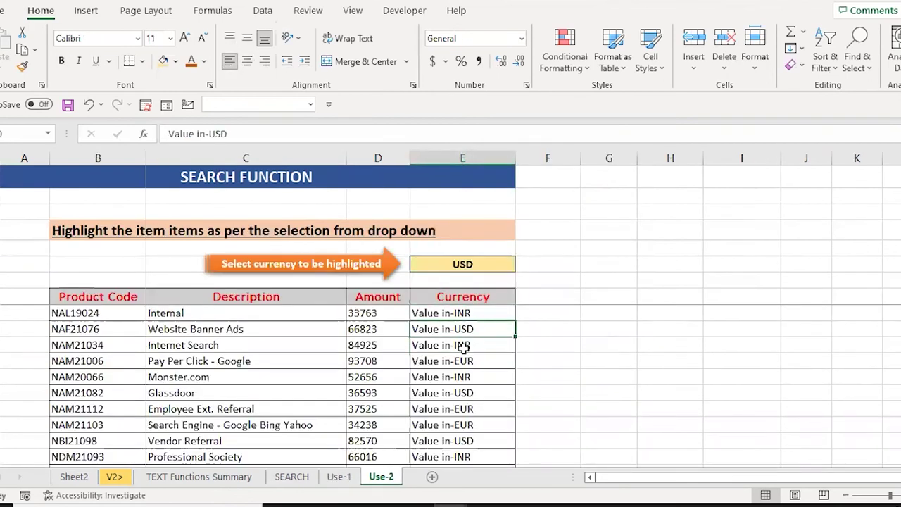
{"action": "key", "text": "Up"}
{"action": "key", "text": "Down"}
{"action": "key", "text": "Down"}
{"action": "key", "text": "Down"}
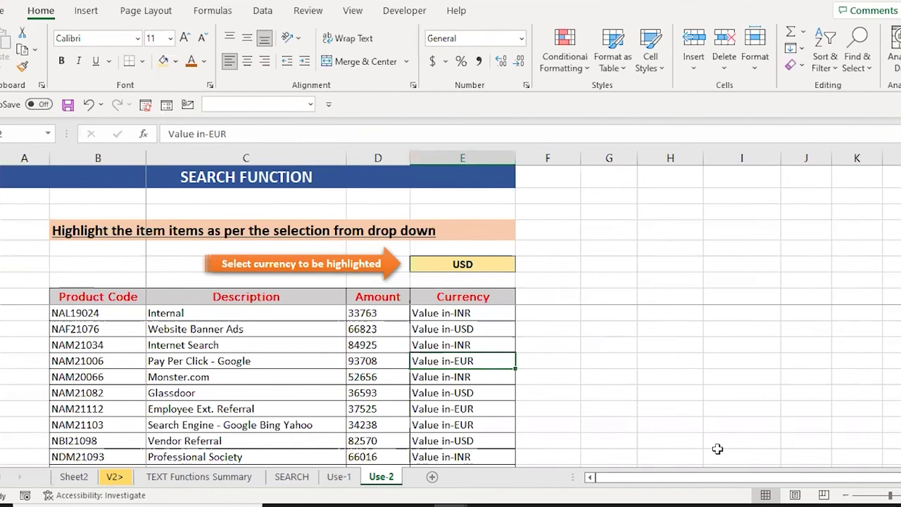
{"action": "key", "text": "Down"}
{"action": "key", "text": "Down"}
{"action": "key", "text": "Up"}
{"action": "key", "text": "Up"}
{"action": "key", "text": "Up"}
{"action": "key", "text": "Up"}
{"action": "key", "text": "Up"}
{"action": "key", "text": "Up"}
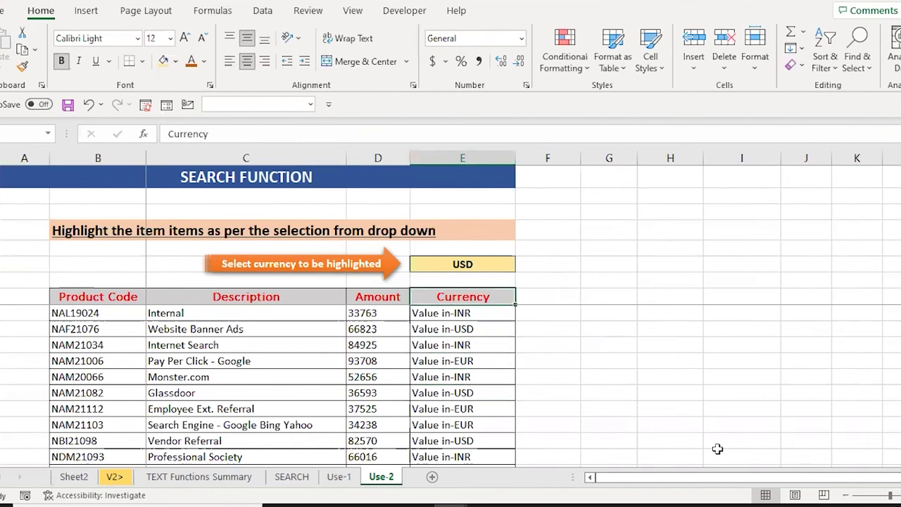
{"action": "key", "text": "Up"}
Set the currency selector to INR and trial-select the table from the first product code
{"action": "key", "text": "alt+Down"}
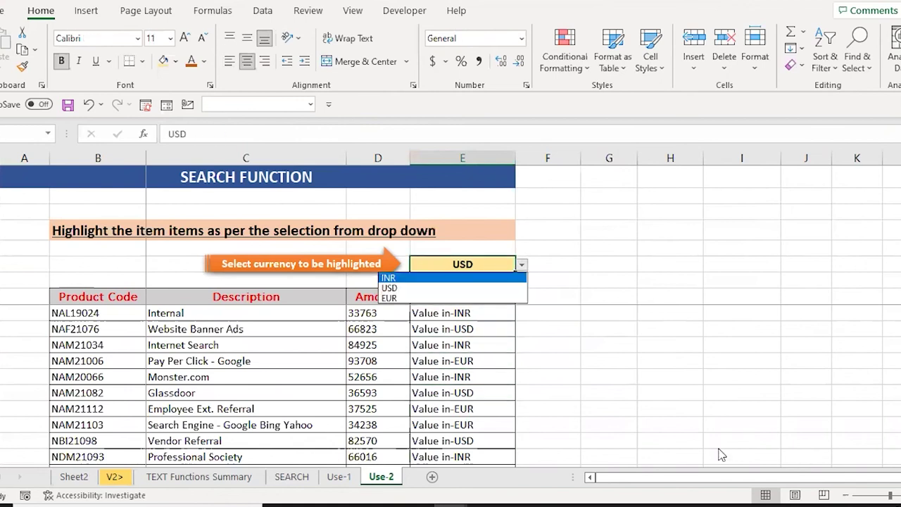
{"action": "key", "text": "Return"}
{"action": "key", "text": "Down"}
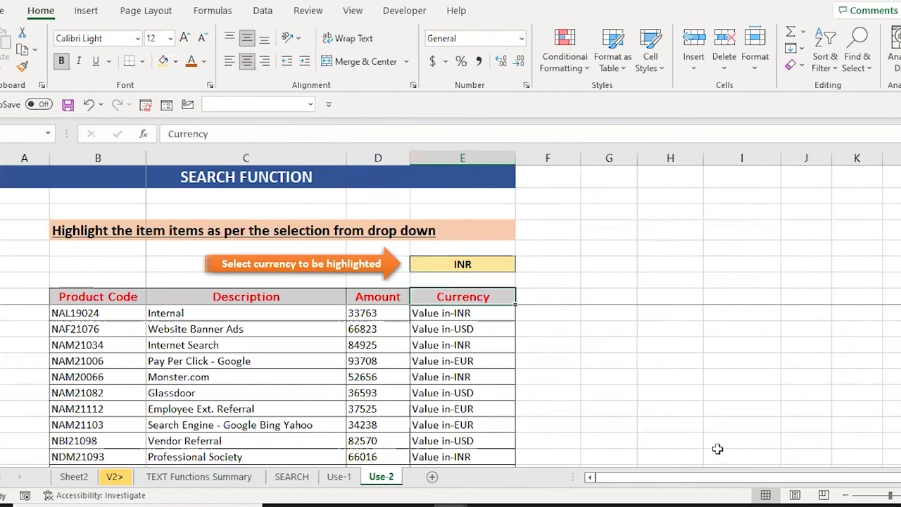
{"action": "key", "text": "Down"}
{"action": "key", "text": "Down"}
{"action": "key", "text": "ctrl+Left"}
{"action": "key", "text": "Up"}
{"action": "key", "text": "ctrl+shift+Right"}
{"action": "key", "text": "ctrl+shift+Down"}
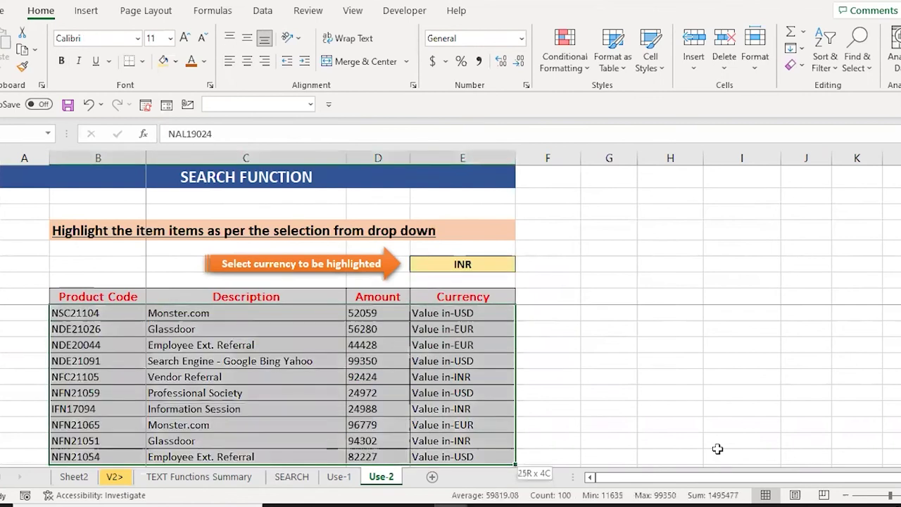
{"action": "key", "text": "Down"}
Change the currency selector in E3 to USD
{"action": "key", "text": "Right"}
{"action": "key", "text": "Down"}
{"action": "key", "text": "Up"}
{"action": "key", "text": "Up"}
{"action": "key", "text": "Up"}
{"action": "key", "text": "Up"}
{"action": "key", "text": "alt+Down"}
{"action": "key", "text": "Down"}
{"action": "key", "text": "Return"}
Select the table from the first product code across to Currency and down to the last row
{"action": "key", "text": "Down"}
{"action": "key", "text": "Down"}
{"action": "key", "text": "Down"}
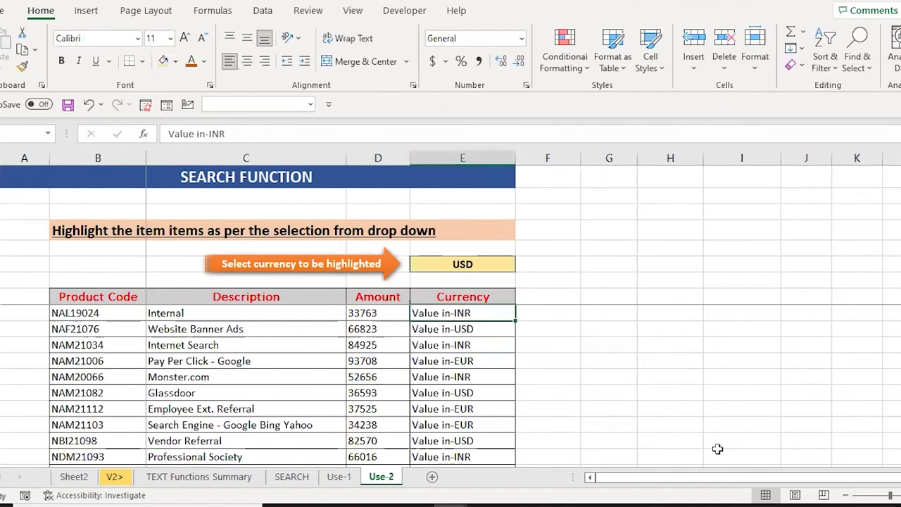
{"action": "key", "text": "ctrl+Left"}
{"action": "key", "text": "ctrl+shift+Right"}
{"action": "key", "text": "shift+Down"}
{"action": "key", "text": "Down"}
{"action": "key", "text": "Up"}
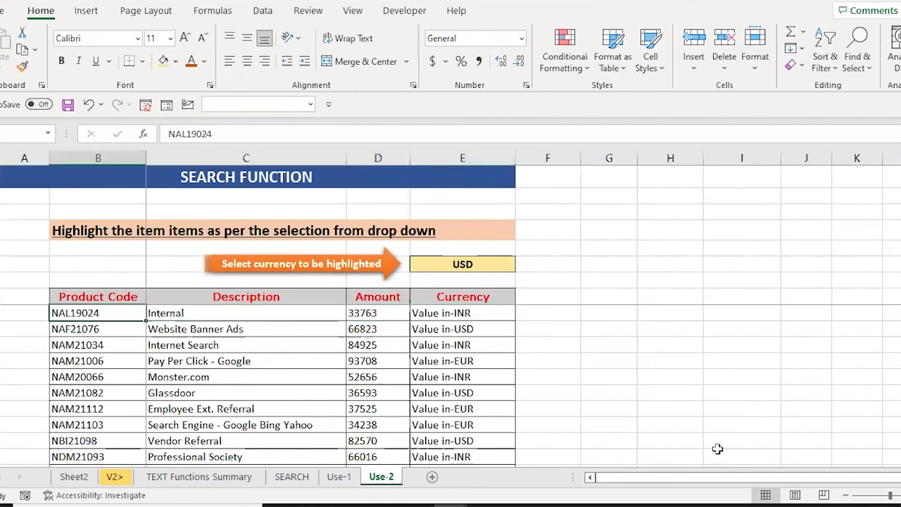
{"action": "key", "text": "ctrl+shift+Right"}
{"action": "key", "text": "ctrl+shift+Down"}
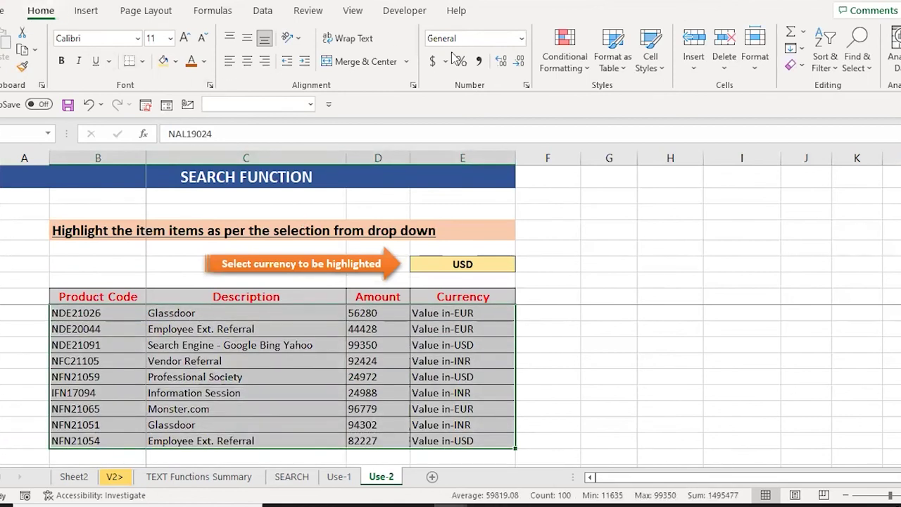
Start a new formula-based conditional formatting rule beginning with =SEARCH
{"action": "left_click", "coordinate": [570, 55]}
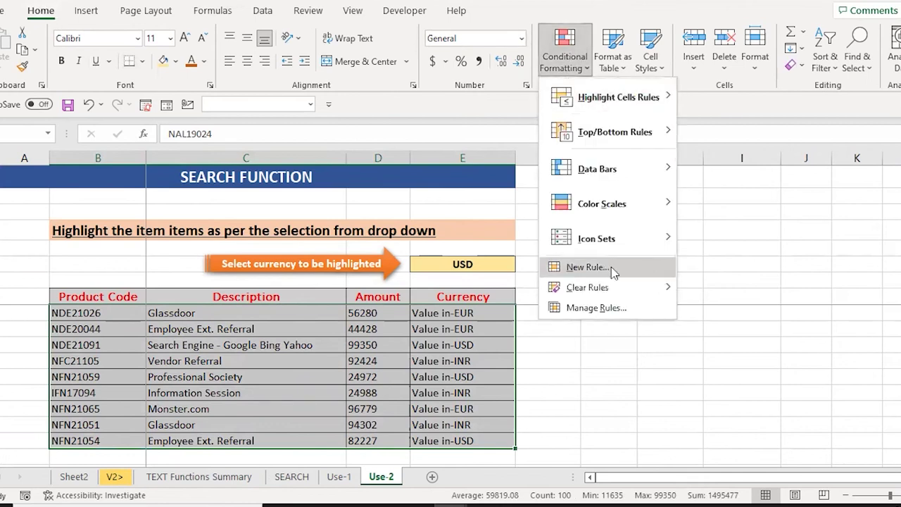
{"action": "left_click", "coordinate": [584, 268]}
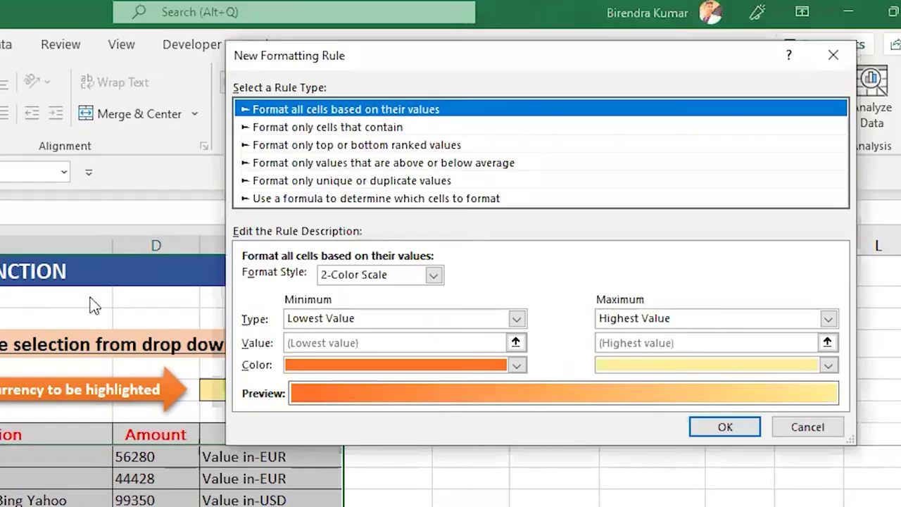
{"action": "left_click", "coordinate": [302, 200]}
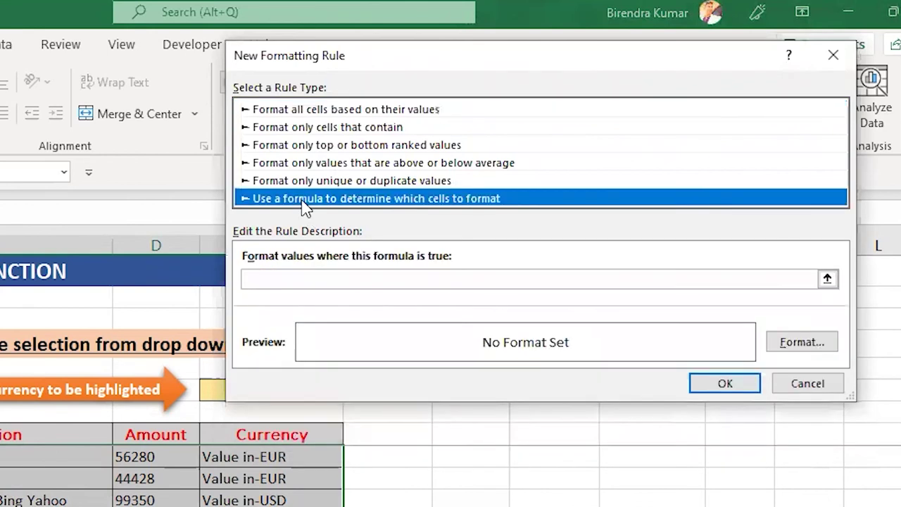
{"action": "left_click", "coordinate": [296, 276]}
{"action": "type", "text": "="}
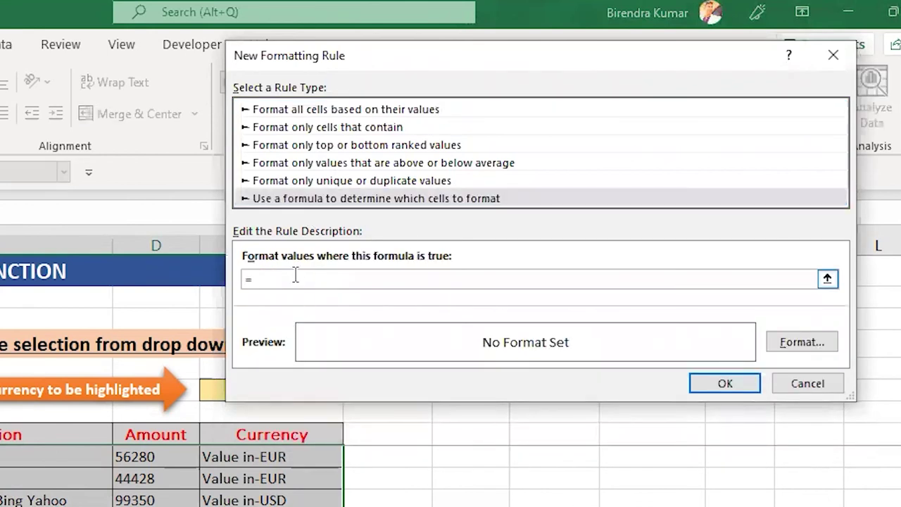
{"action": "type", "text": "s"}
{"action": "key", "text": "BackSpace"}
{"action": "type", "text": "SEARCH("}
Complete the rule formula as =SEARCH($E$6,$E9), referencing the selector and Currency column
{"action": "left_click_drag", "start_coordinate": [505, 59], "coordinate": [522, 62]}
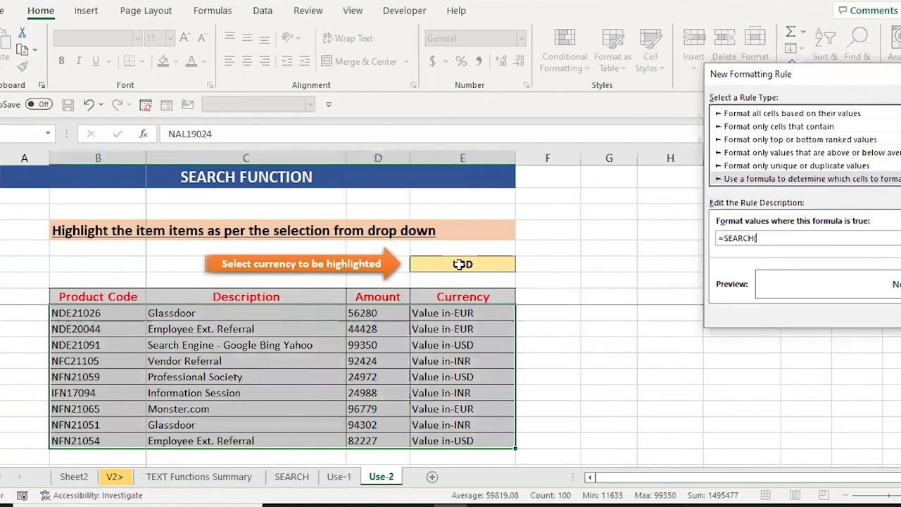
{"action": "left_click", "coordinate": [459, 264]}
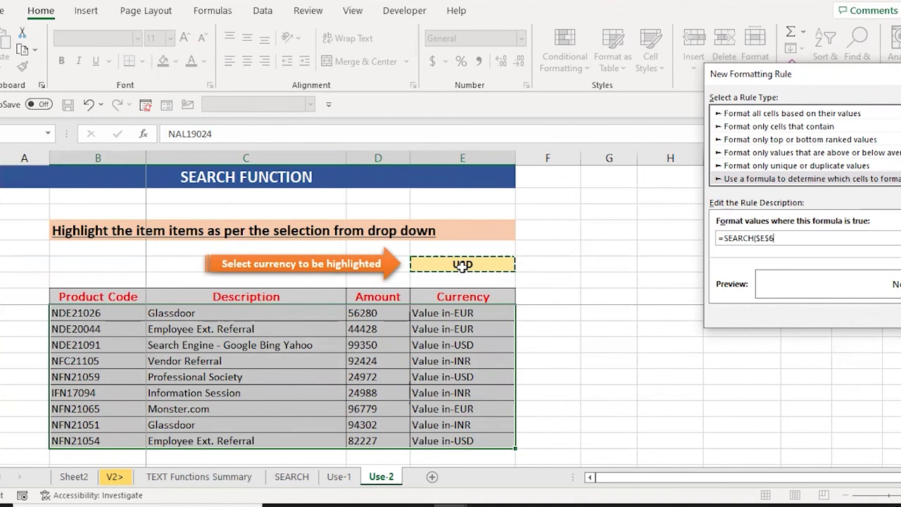
{"action": "type", "text": ","}
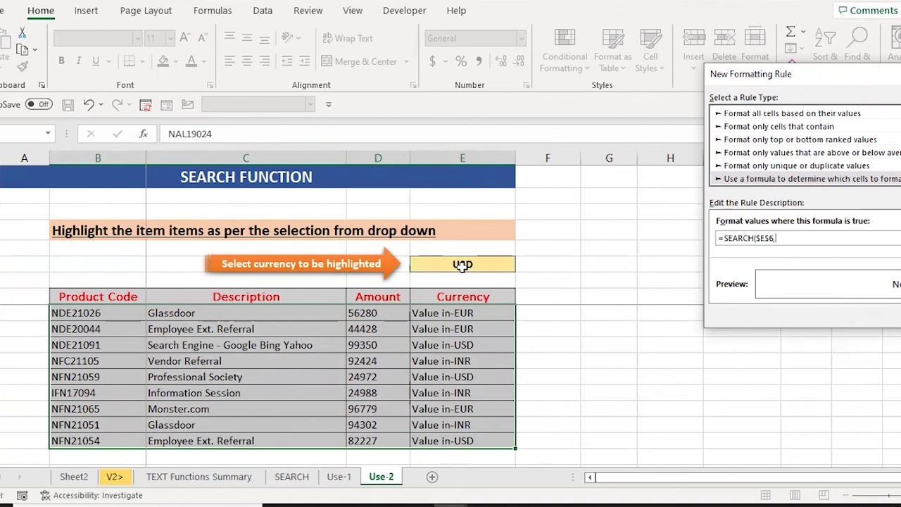
{"action": "left_click", "coordinate": [448, 321]}
{"action": "key", "text": "ctrl+Up"}
{"action": "key", "text": "Down"}
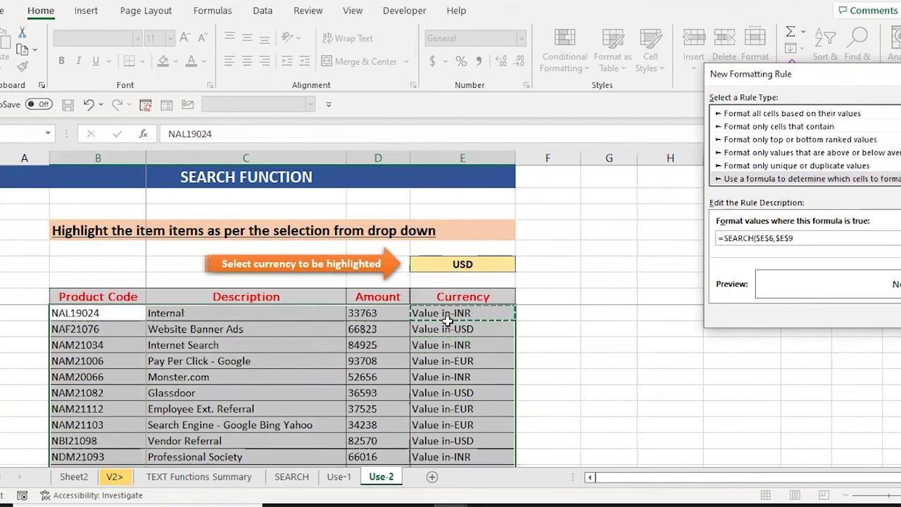
{"action": "key", "text": "F4"}
{"action": "key", "text": "F4"}
{"action": "type", "text": ")"}
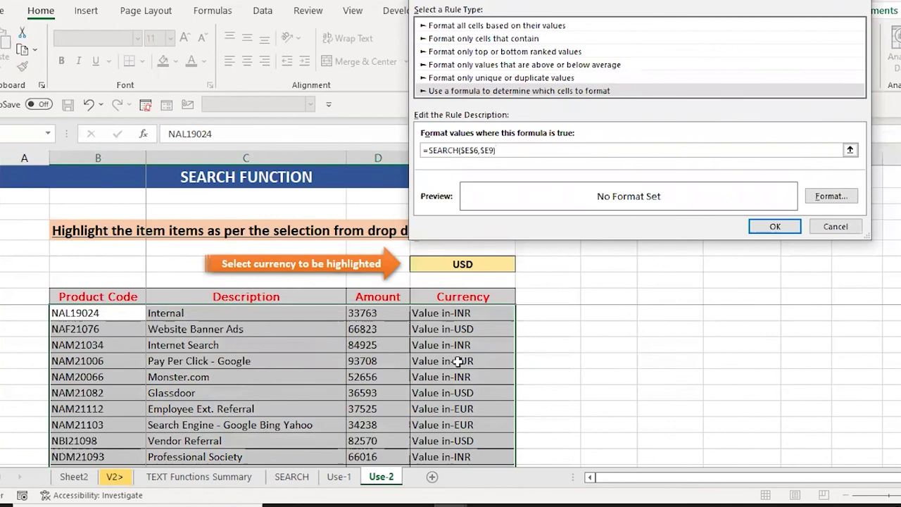
Format matching rows bold with a light blue fill and apply the rule
{"action": "left_click", "coordinate": [828, 197]}
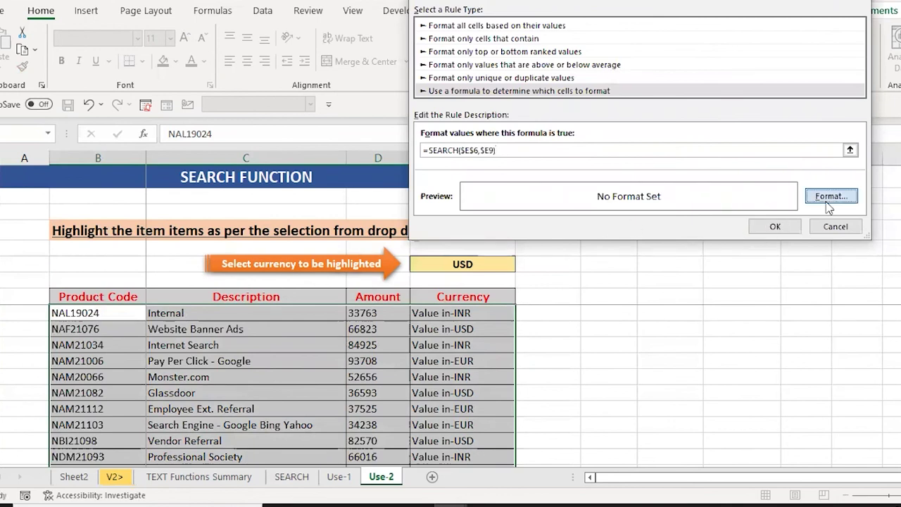
{"action": "left_click", "coordinate": [691, 77]}
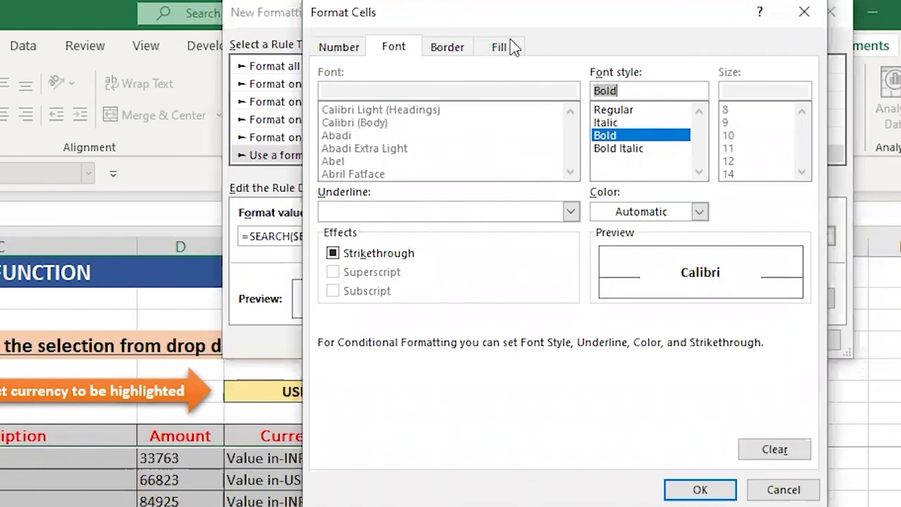
{"action": "left_click", "coordinate": [501, 47]}
{"action": "left_click", "coordinate": [480, 164]}
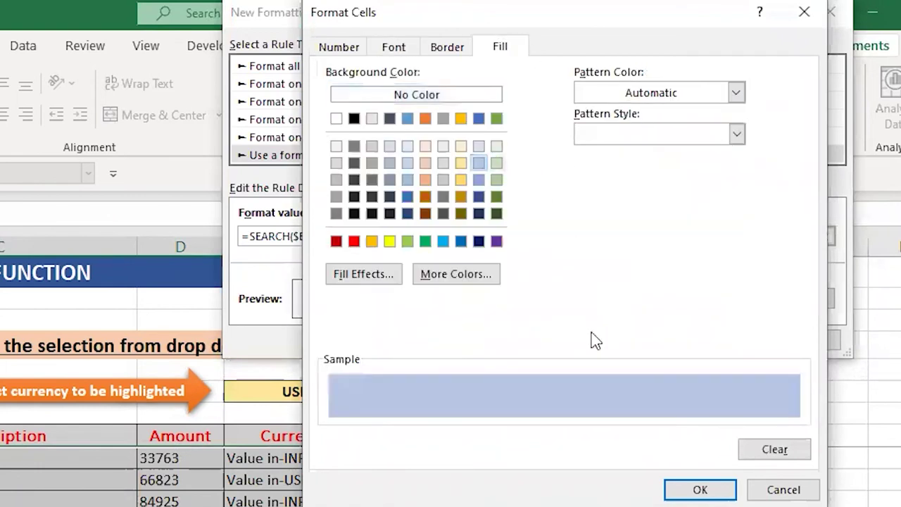
{"action": "left_click", "coordinate": [700, 487]}
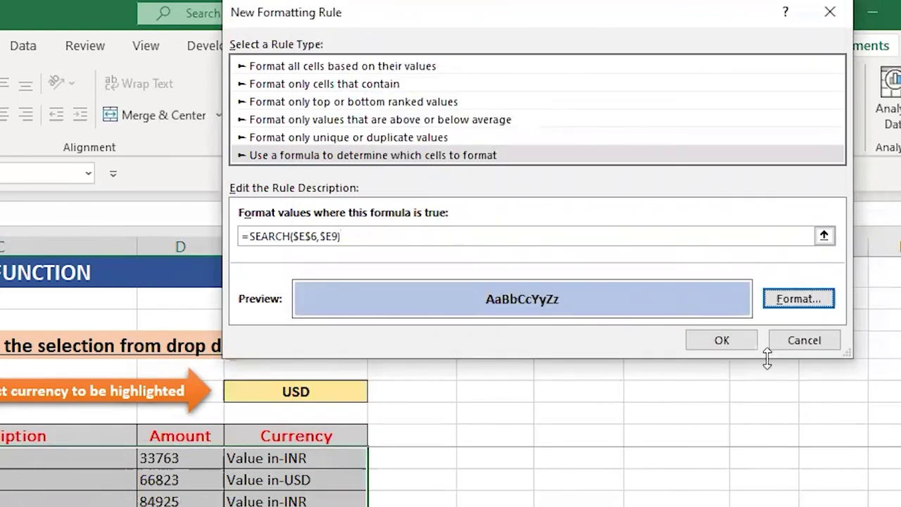
{"action": "left_click", "coordinate": [720, 341]}
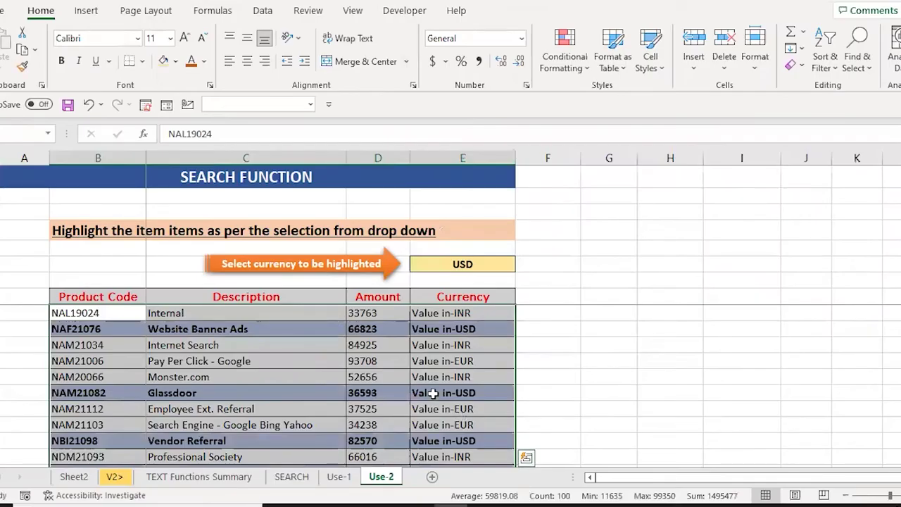
Check which USD rows are highlighted down the Currency column
{"action": "key", "text": "Down"}
{"action": "key", "text": "Down"}
{"action": "key", "text": "Right"}
{"action": "key", "text": "Right"}
{"action": "key", "text": "Right"}
{"action": "key", "text": "ctrl+Down"}
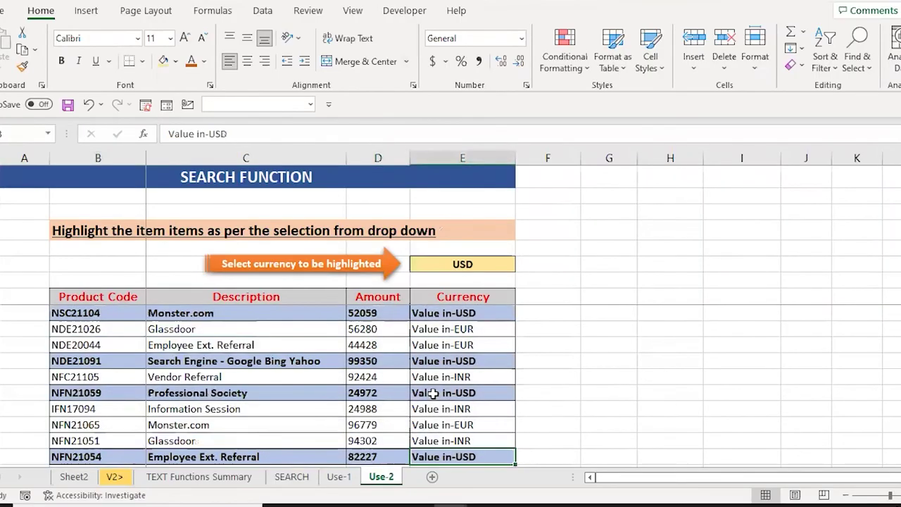
{"action": "key", "text": "Down"}
{"action": "key", "text": "ctrl+Up"}
{"action": "key", "text": "Down"}
{"action": "key", "text": "Down"}
{"action": "key", "text": "Down"}
{"action": "key", "text": "Down"}
{"action": "key", "text": "Up"}
{"action": "key", "text": "Up"}
{"action": "key", "text": "Up"}
{"action": "key", "text": "Up"}
Switch the currency selector to EUR and check the highlighted rows
{"action": "key", "text": "alt+Down"}
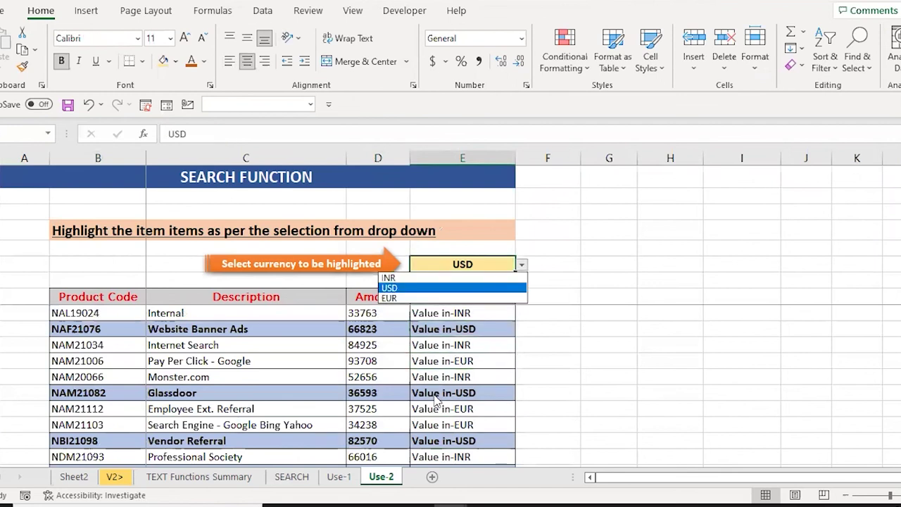
{"action": "left_click", "coordinate": [389, 298]}
{"action": "left_click", "coordinate": [438, 345]}
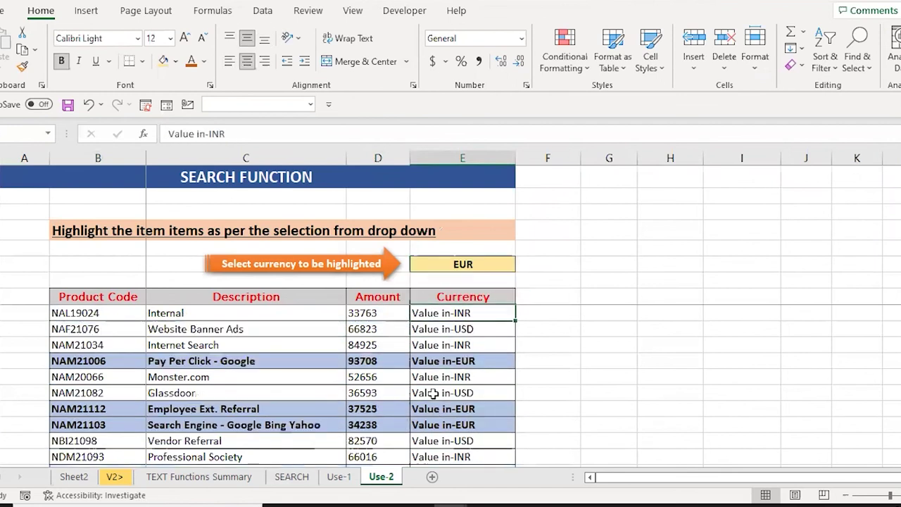
{"action": "key", "text": "Down"}
{"action": "key", "text": "Down"}
{"action": "key", "text": "Down"}
{"action": "key", "text": "ctrl+Up"}
{"action": "key", "text": "Up"}
{"action": "key", "text": "Up"}
{"action": "key", "text": "Up"}
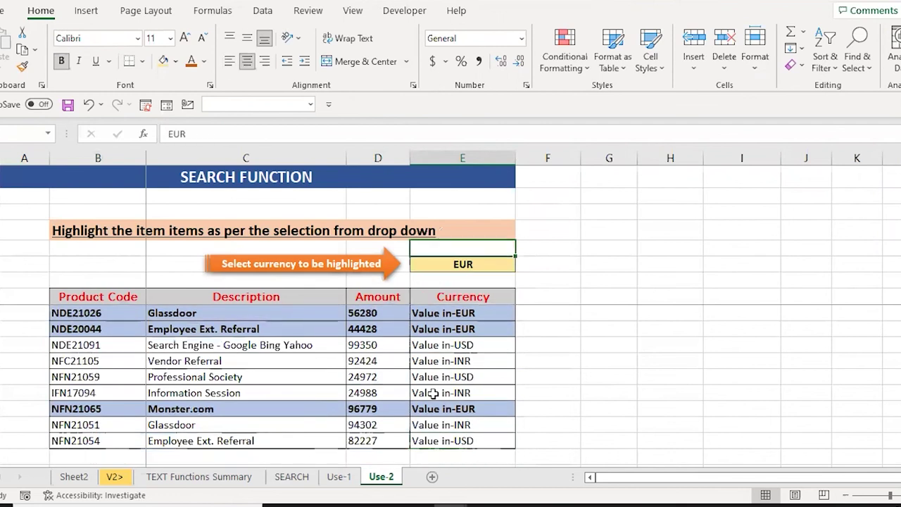
Change the currency selector to INR by typing INR
{"action": "key", "text": "Down"}
{"action": "key", "text": "alt+Down"}
{"action": "key", "text": "Up"}
{"action": "key", "text": "Up"}
{"action": "key", "text": "Escape"}
{"action": "type", "text": "INR"}
{"action": "key", "text": "Return"}
{"action": "key", "text": "Down"}
{"action": "key", "text": "Down"}
{"action": "key", "text": "Down"}
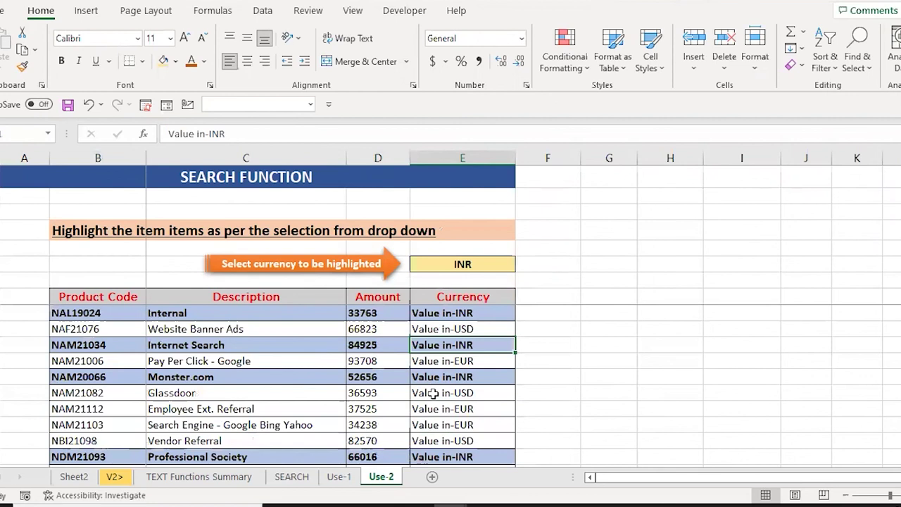
Select the highlighted INR rows across the table columns to review them
{"action": "key", "text": "ctrl+Left"}
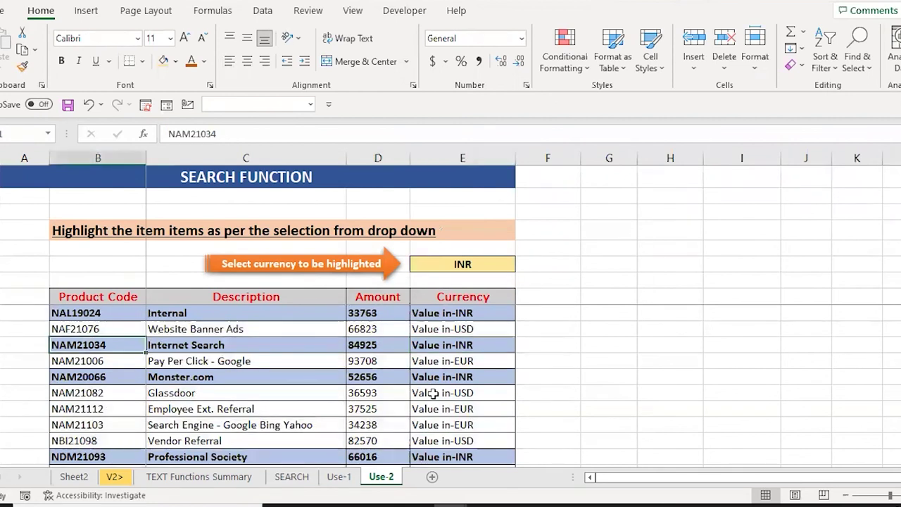
{"action": "key", "text": "ctrl+shift+Right"}
{"action": "key", "text": "Down"}
{"action": "key", "text": "Down"}
{"action": "key", "text": "ctrl+shift+Right"}
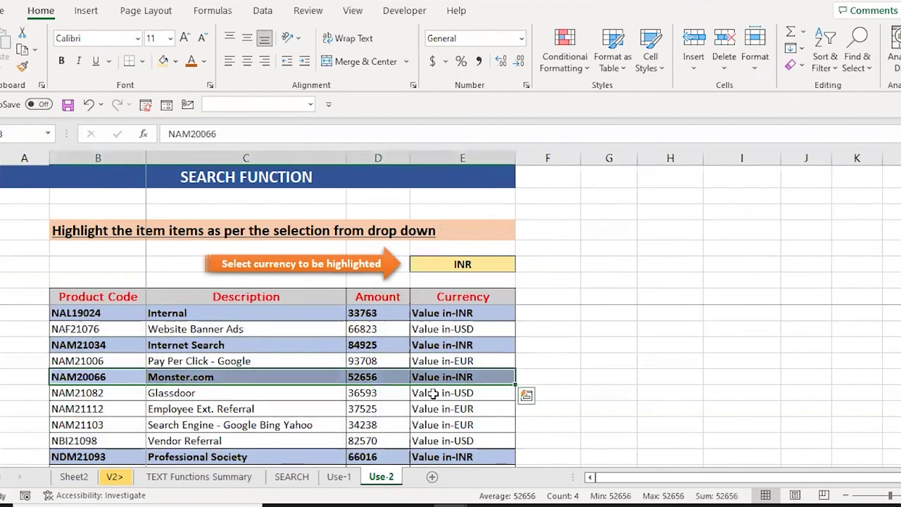
{"action": "key", "text": "Down"}
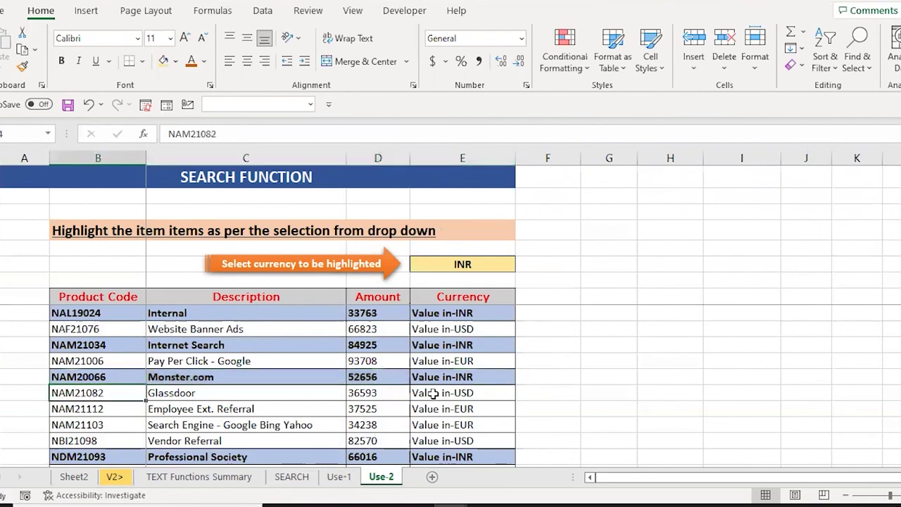